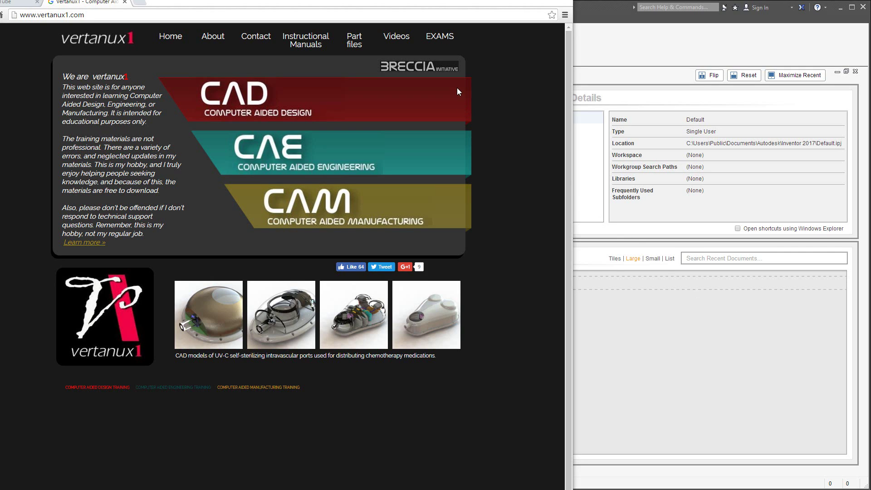
- Open the Inventor Basics Midterm from the website's exams page and review the bottle drawing's dimensions
{"action": "left_click", "coordinate": [442, 40]}
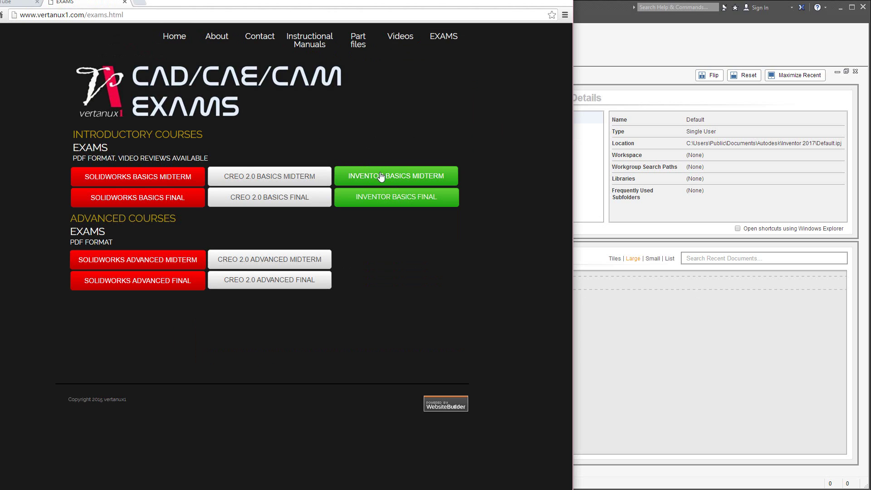
{"action": "left_click", "coordinate": [435, 176]}
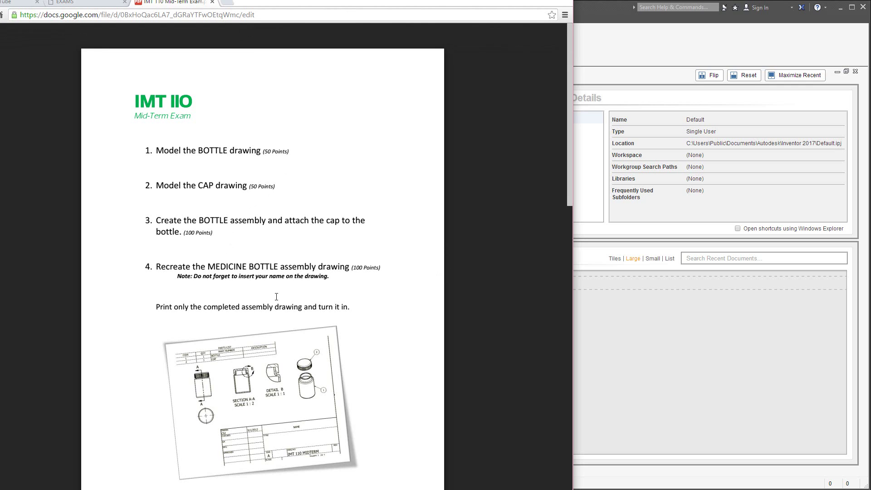
{"action": "scroll", "coordinate": [275, 410], "scroll_direction": "down", "scroll_amount": 9}
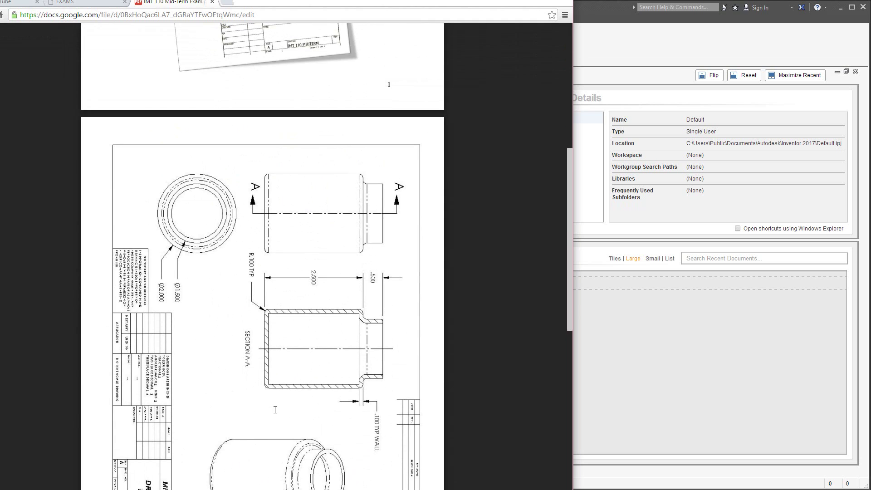
{"action": "scroll", "coordinate": [275, 409], "scroll_direction": "down", "scroll_amount": 9}
{"action": "scroll", "coordinate": [275, 408], "scroll_direction": "up", "scroll_amount": 8}
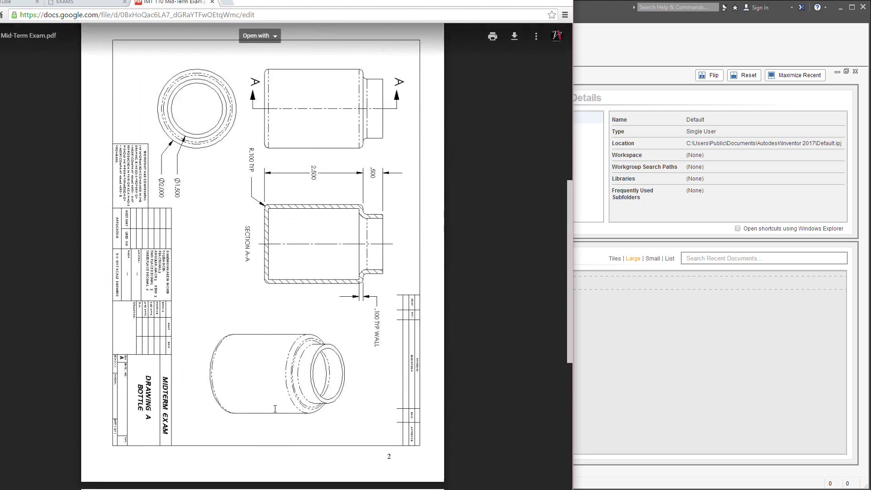
- Switch to Inventor and start a new part with a 2D sketch on the horizontal XZ plane
{"action": "left_click", "coordinate": [606, 20]}
{"action": "left_click", "coordinate": [90, 153]}
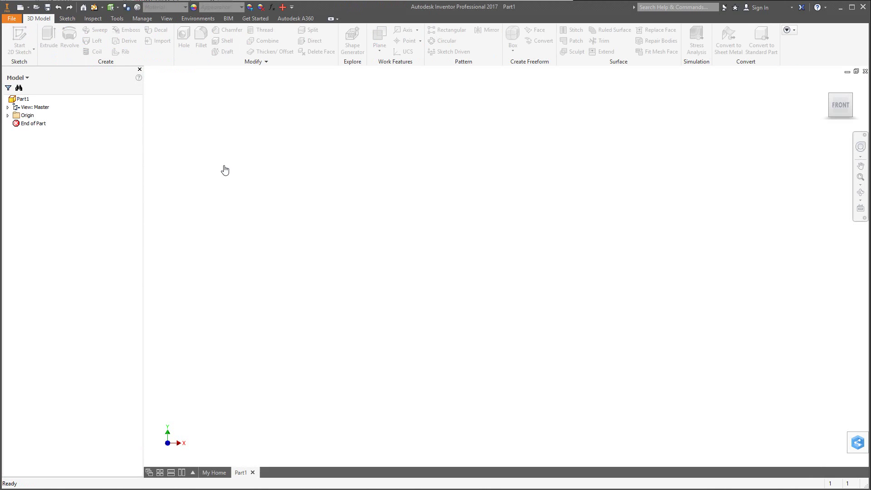
{"action": "left_click", "coordinate": [19, 37]}
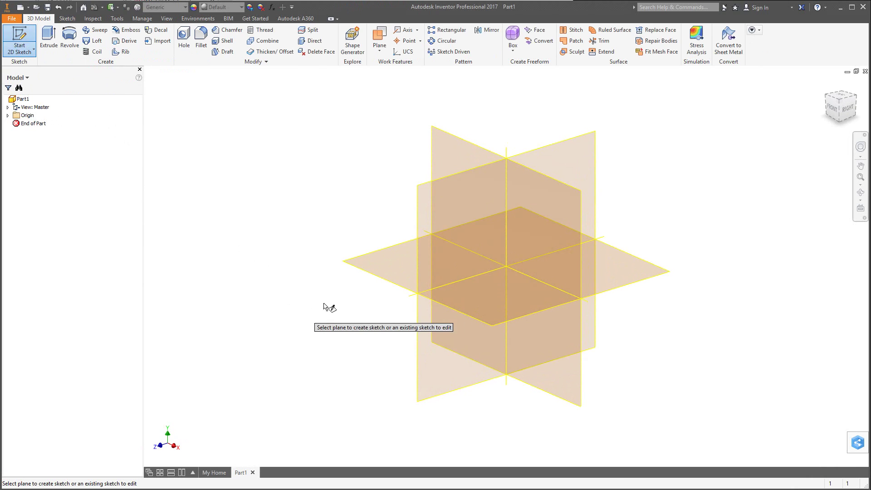
{"action": "left_click", "coordinate": [368, 271]}
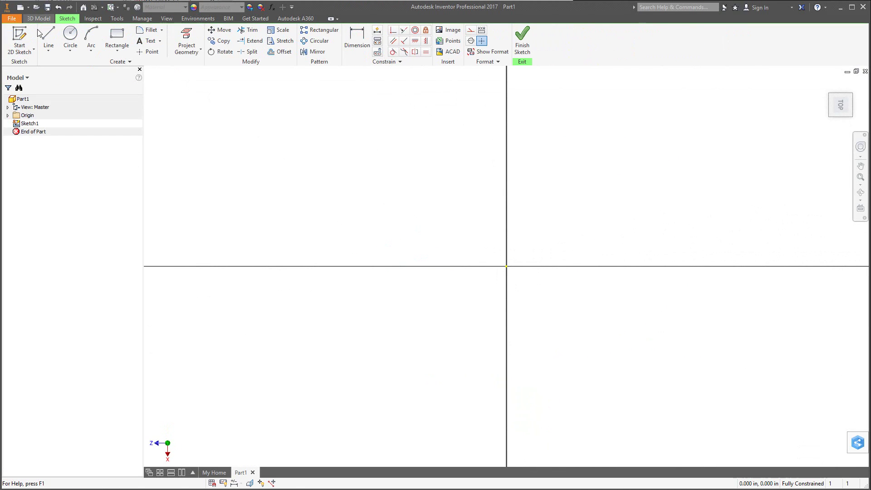
- Draw a circle with a 2 in diameter centred on the sketch origin
{"action": "left_click", "coordinate": [70, 35]}
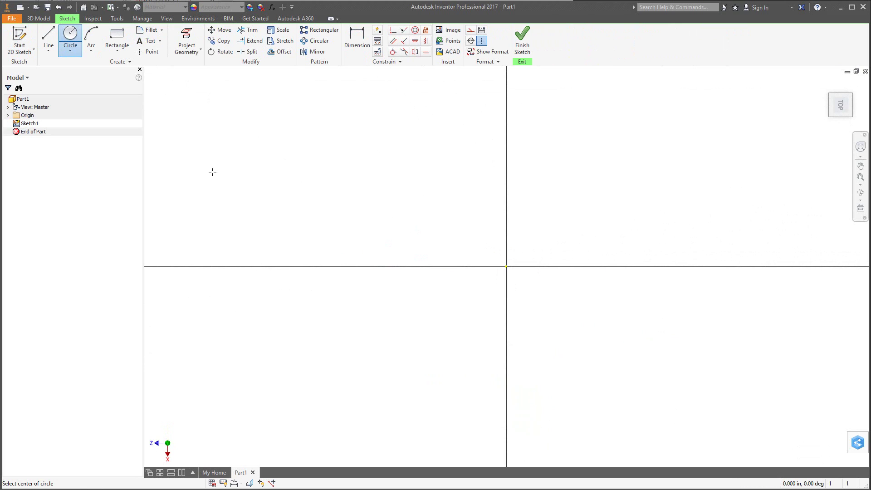
{"action": "left_click", "coordinate": [507, 267]}
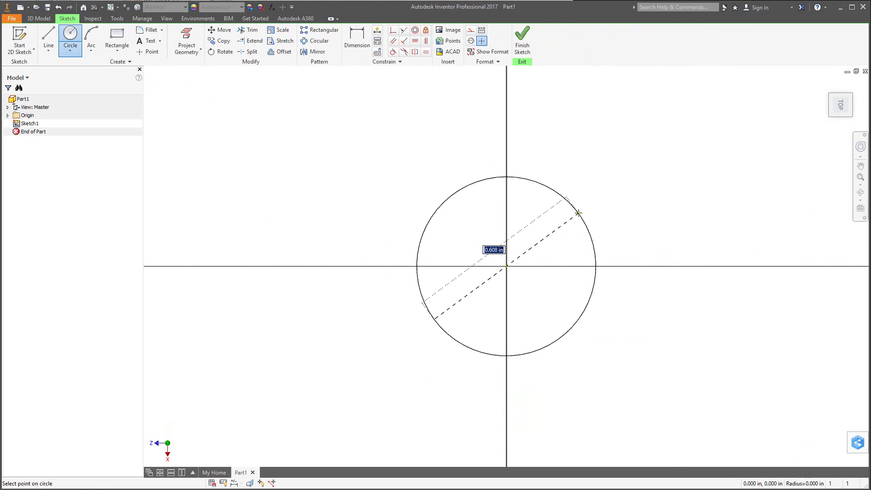
{"action": "type", "text": "2"}
{"action": "key", "text": "Return"}
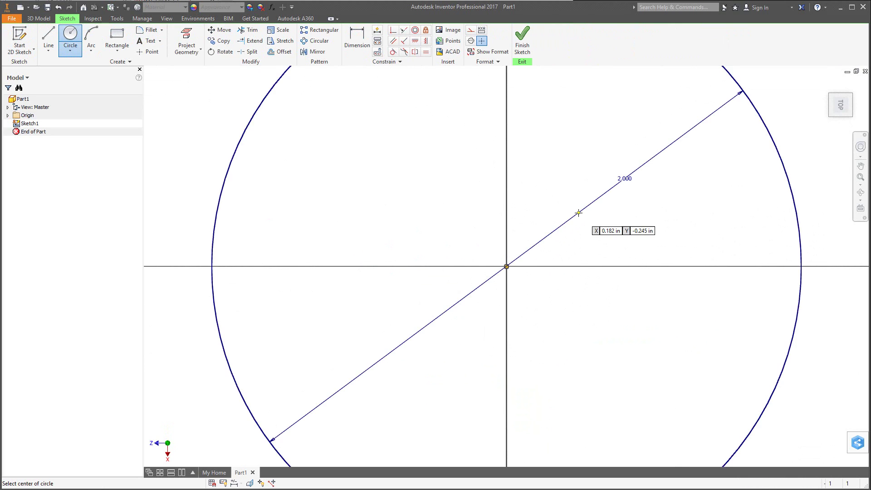
{"action": "scroll", "coordinate": [478, 216], "scroll_direction": "down", "scroll_amount": 3}
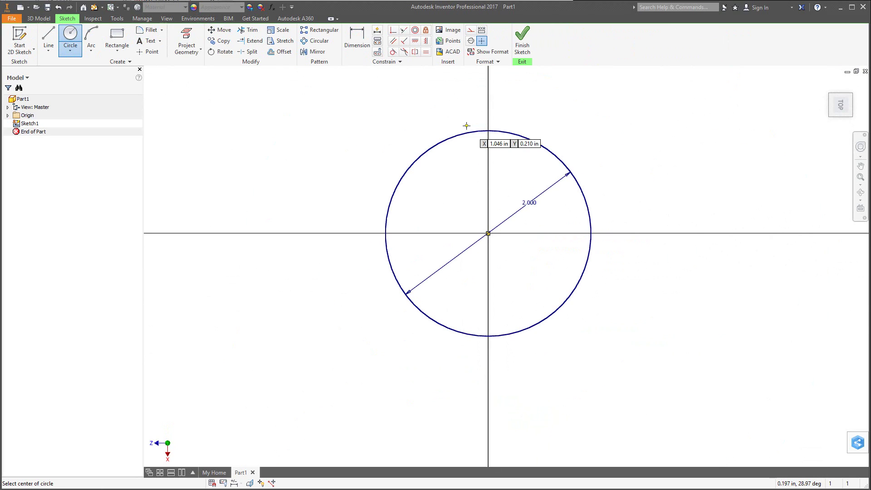
- Extrude the 2 in circle upward by 2.5 in to form the bottle body
{"action": "left_click", "coordinate": [38, 19]}
{"action": "left_click", "coordinate": [49, 41]}
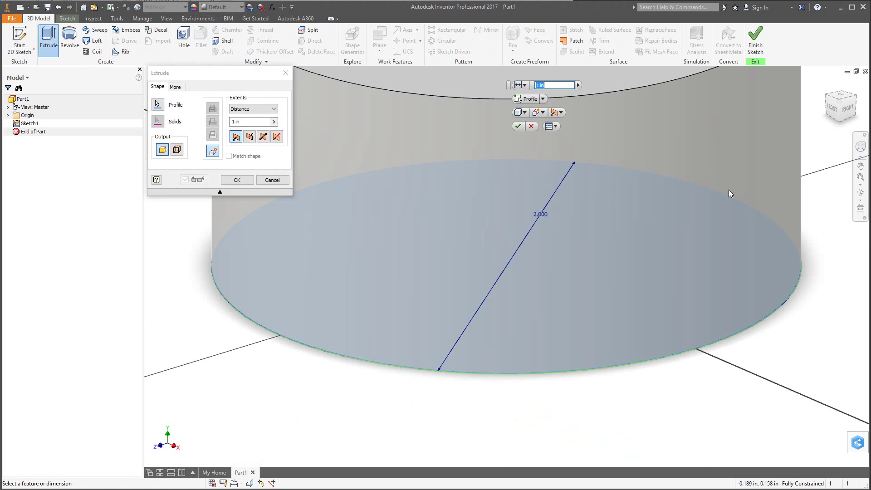
{"action": "left_click", "coordinate": [840, 101]}
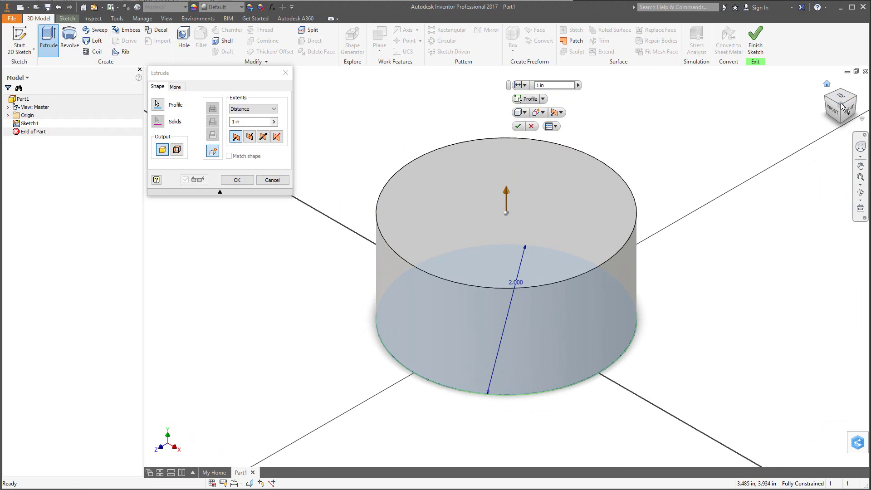
{"action": "left_click", "coordinate": [226, 121]}
{"action": "type", "text": "2.5"}
{"action": "key", "text": "Return"}
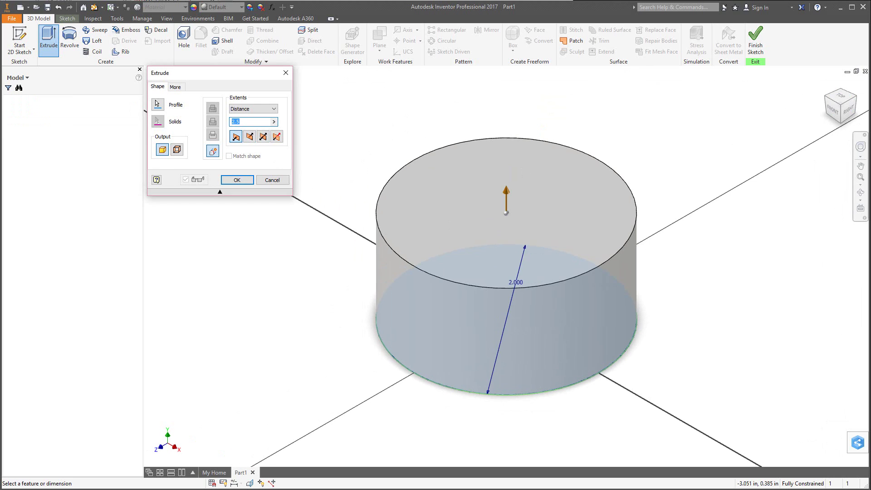
{"action": "scroll", "coordinate": [338, 256], "scroll_direction": "down", "scroll_amount": 5}
{"action": "scroll", "coordinate": [373, 148], "scroll_direction": "up", "scroll_amount": 6}
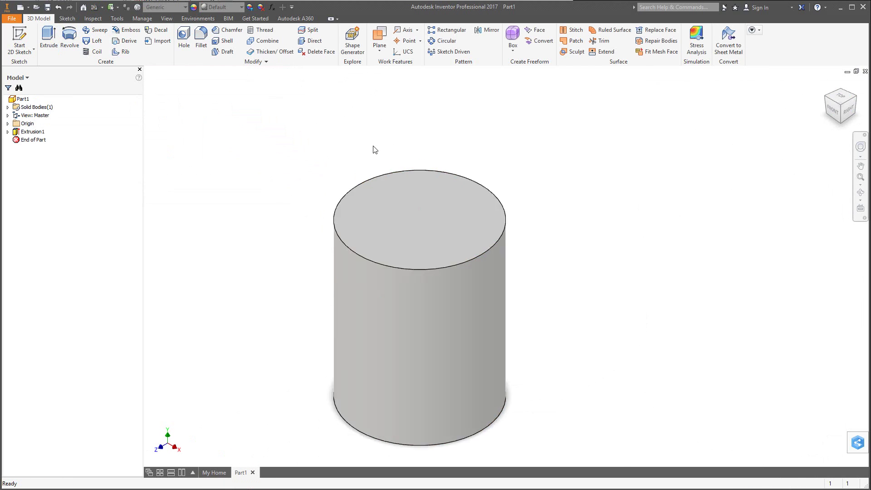
- Sketch a 1.5 in diameter circle on the cylinder's top face, centred on the origin
{"action": "left_click", "coordinate": [472, 273]}
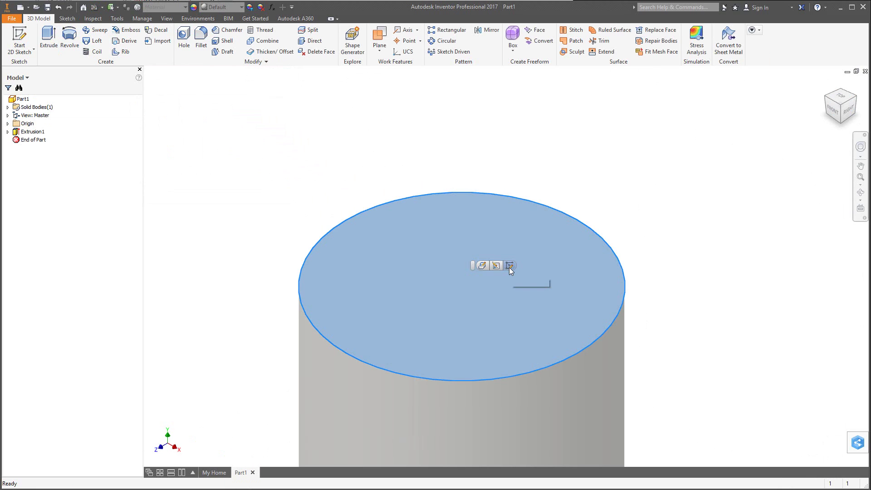
{"action": "left_click", "coordinate": [509, 266]}
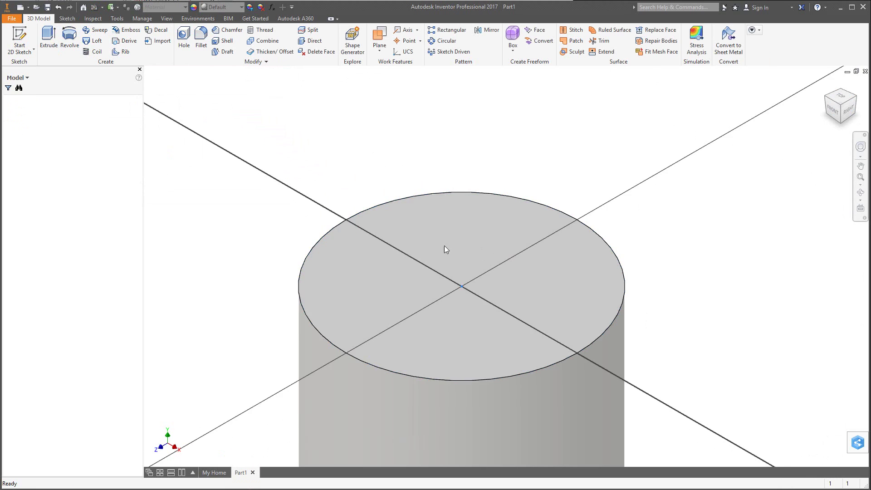
{"action": "left_click", "coordinate": [70, 33]}
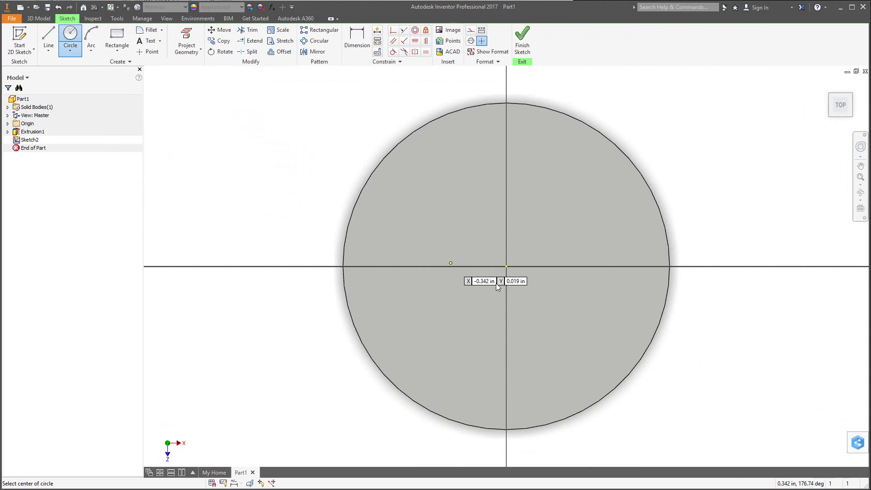
{"action": "left_click", "coordinate": [506, 267]}
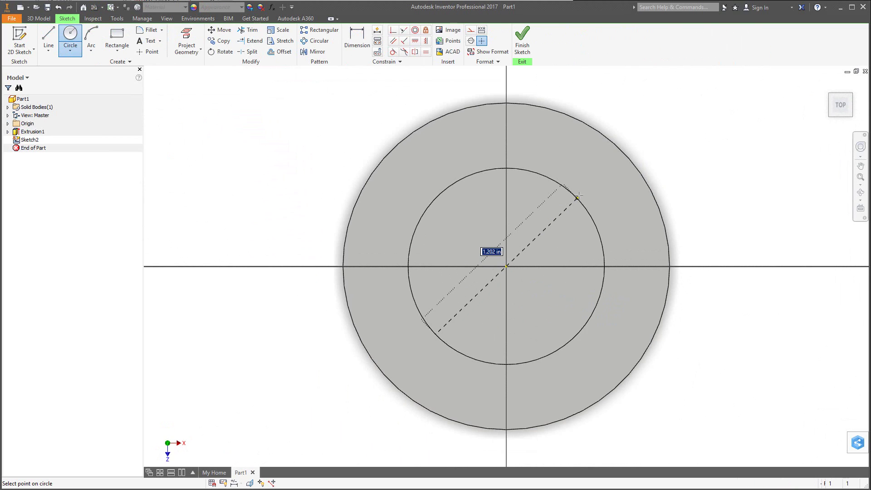
{"action": "type", "text": "1.5"}
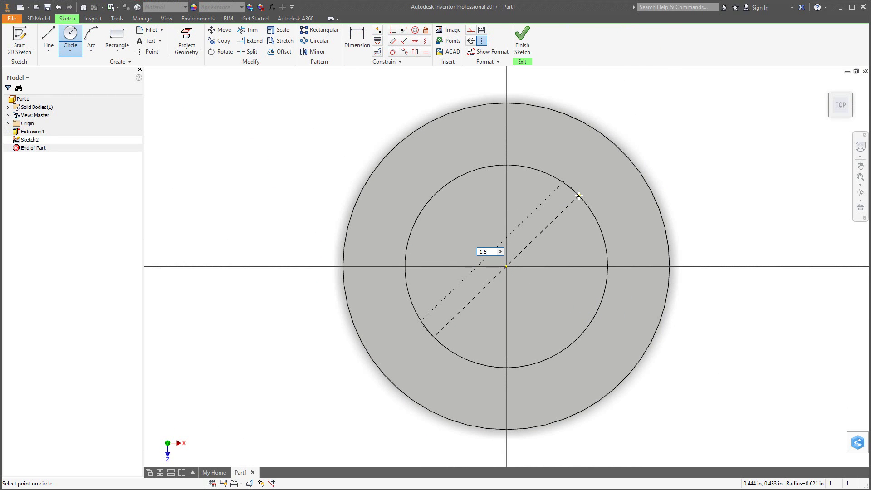
{"action": "key", "text": "Return"}
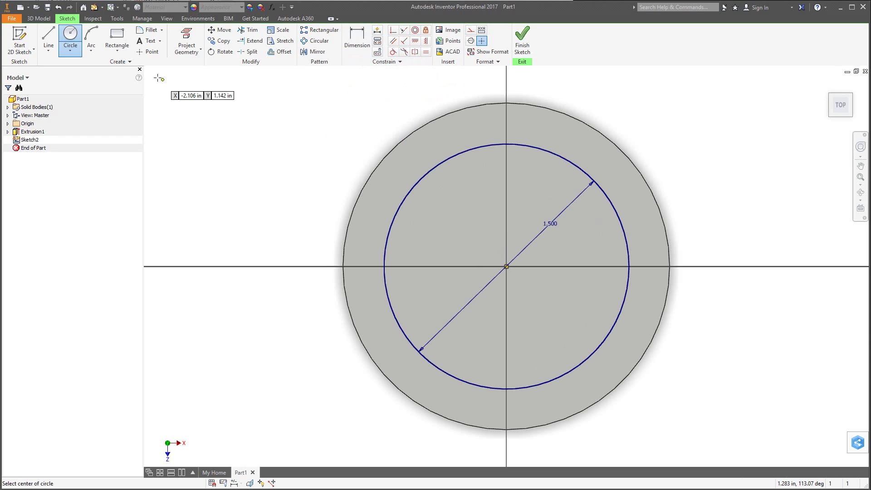
- Extrude the 1.5 in circle upward by 0.5 in, joined to the body, to form the bottle neck
{"action": "left_click", "coordinate": [39, 18]}
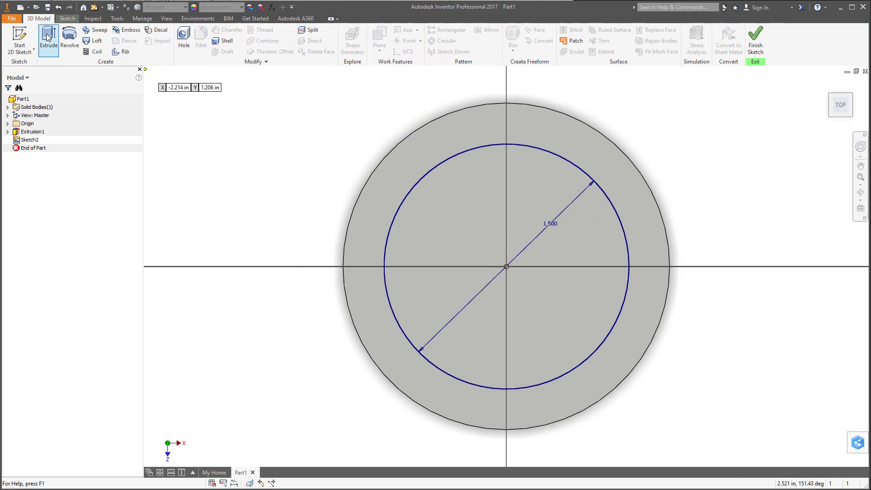
{"action": "left_click", "coordinate": [47, 37]}
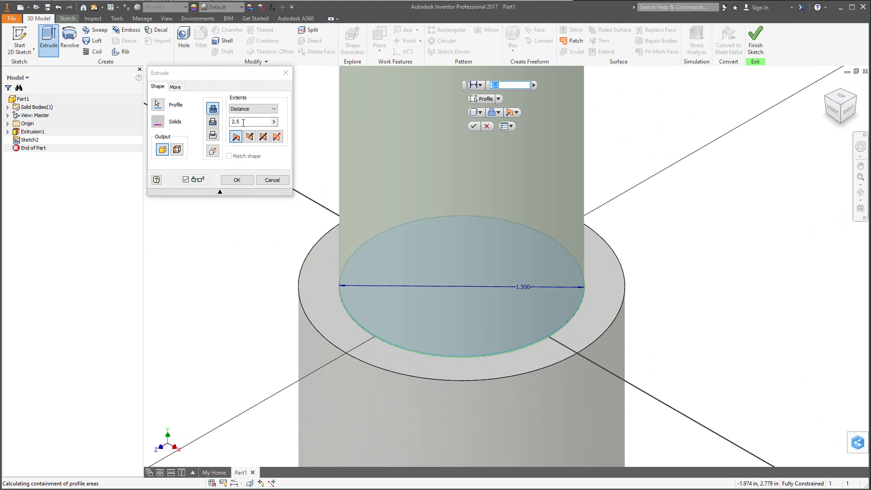
{"action": "left_click_drag", "start_coordinate": [244, 123], "coordinate": [230, 121]}
{"action": "type", "text": "0.5"}
{"action": "key", "text": "Return"}
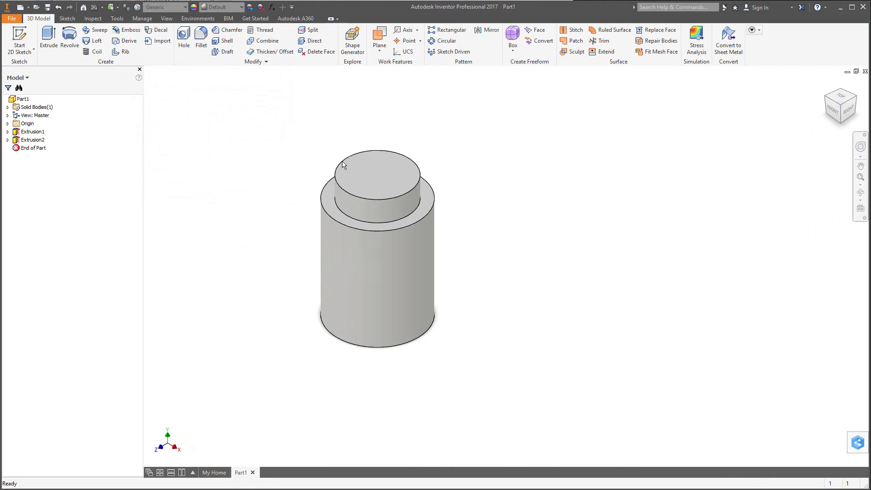
{"action": "scroll", "coordinate": [292, 157], "scroll_direction": "up", "scroll_amount": 3}
{"action": "scroll", "coordinate": [311, 171], "scroll_direction": "down", "scroll_amount": 1}
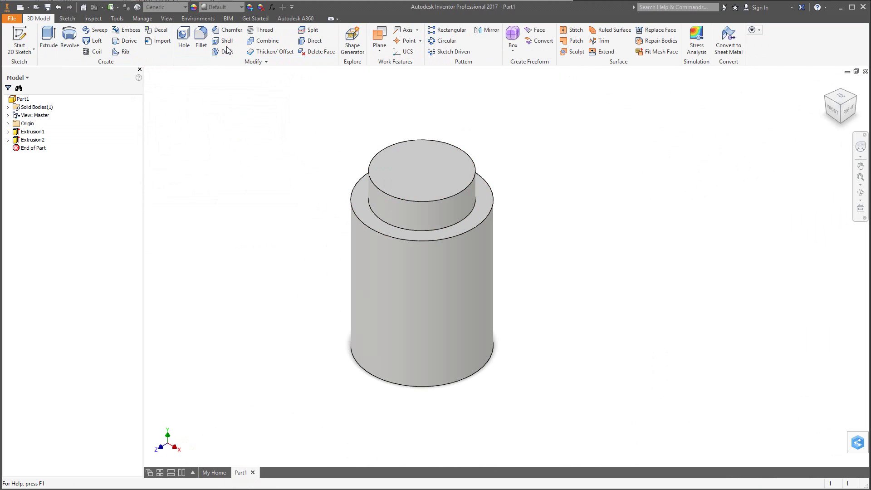
- Fillet the neck's base edge, the shoulder's outer edge and the body's bottom edge with a 0.1 in radius
{"action": "left_click", "coordinate": [201, 38]}
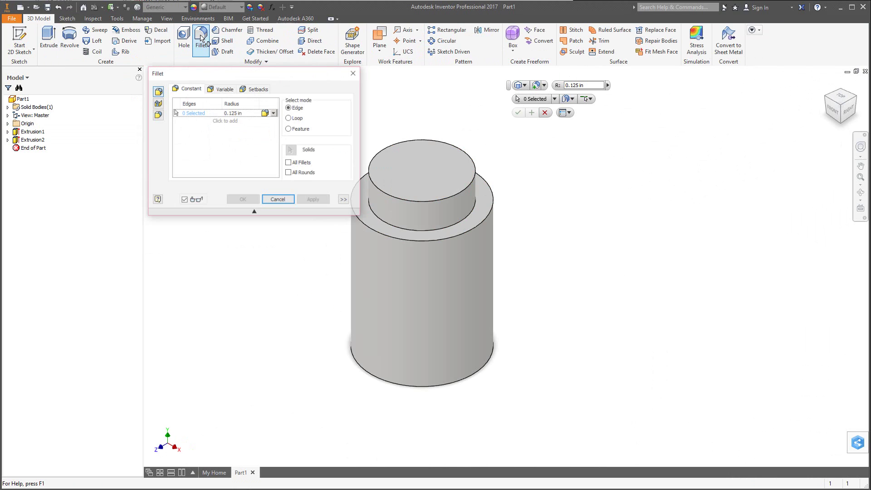
{"action": "left_click", "coordinate": [240, 113]}
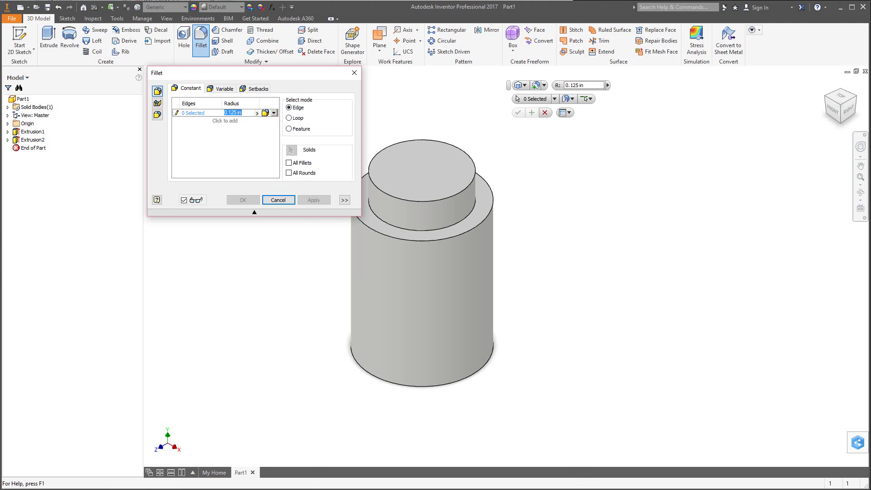
{"action": "key", "text": "alt+Tab"}
{"action": "left_click", "coordinate": [645, 231]}
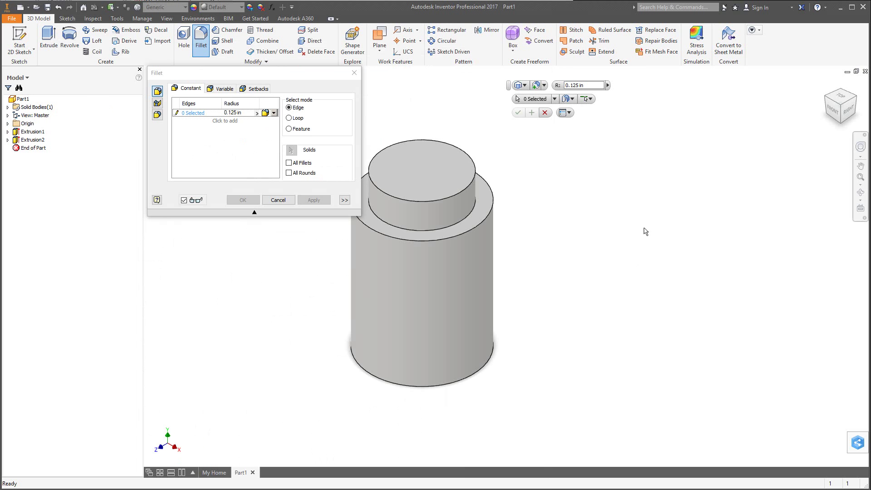
{"action": "left_click_drag", "start_coordinate": [245, 113], "coordinate": [232, 113]}
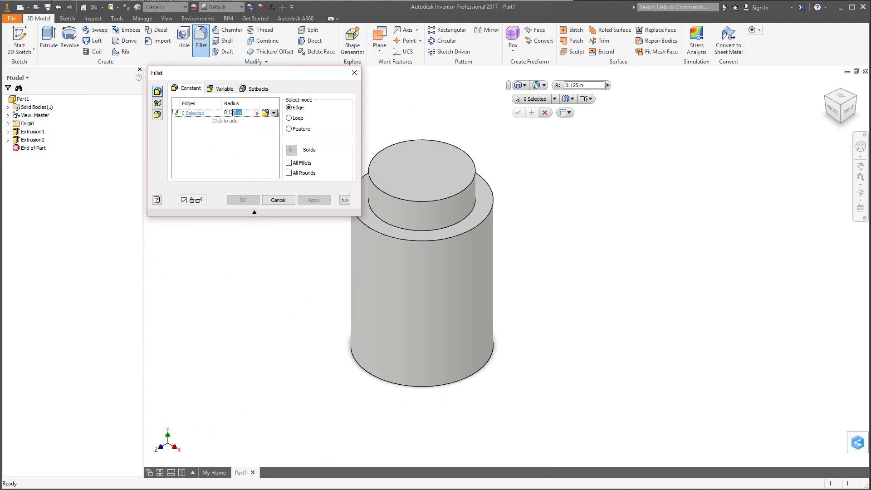
{"action": "type", "text": ".1"}
{"action": "left_click", "coordinate": [439, 231]}
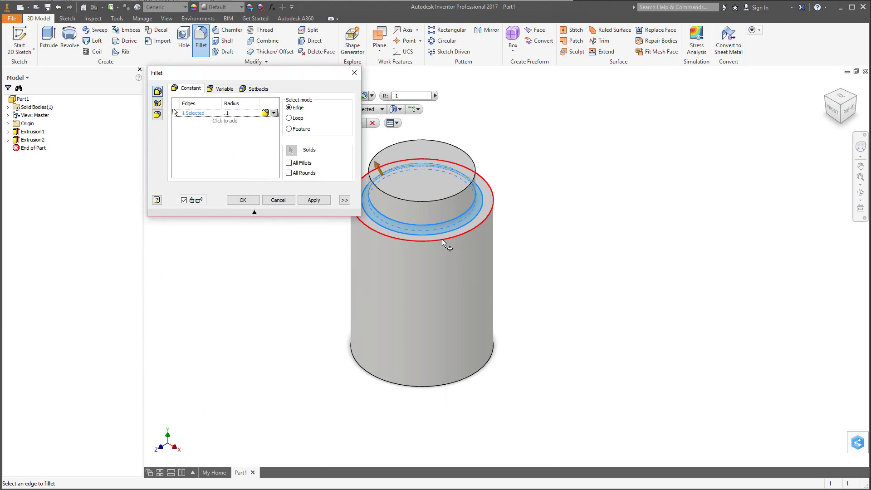
{"action": "left_click", "coordinate": [443, 240]}
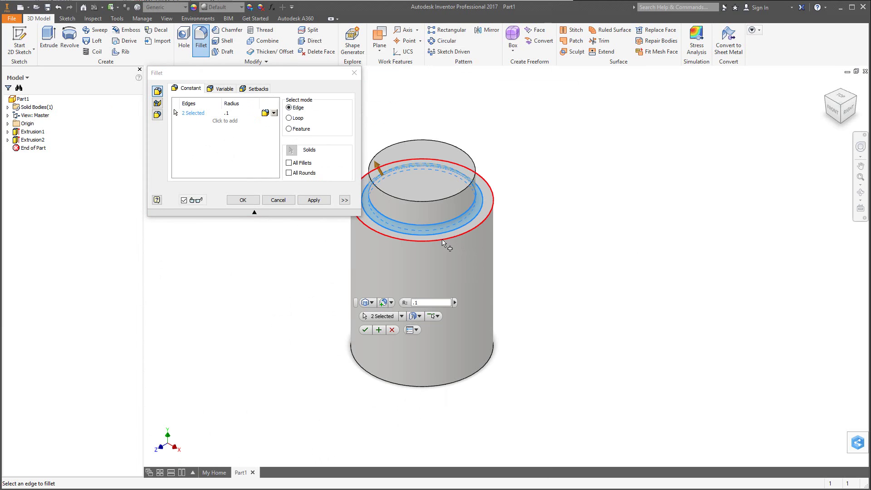
{"action": "left_click", "coordinate": [450, 386]}
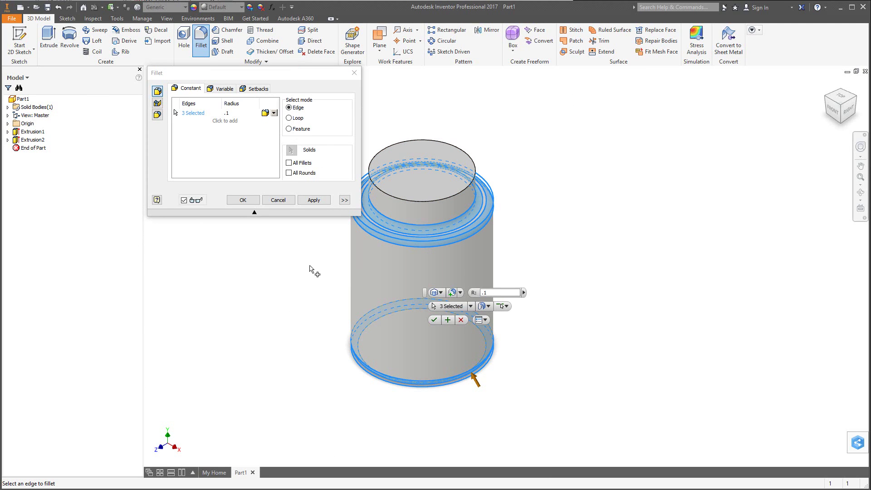
{"action": "left_click", "coordinate": [243, 200]}
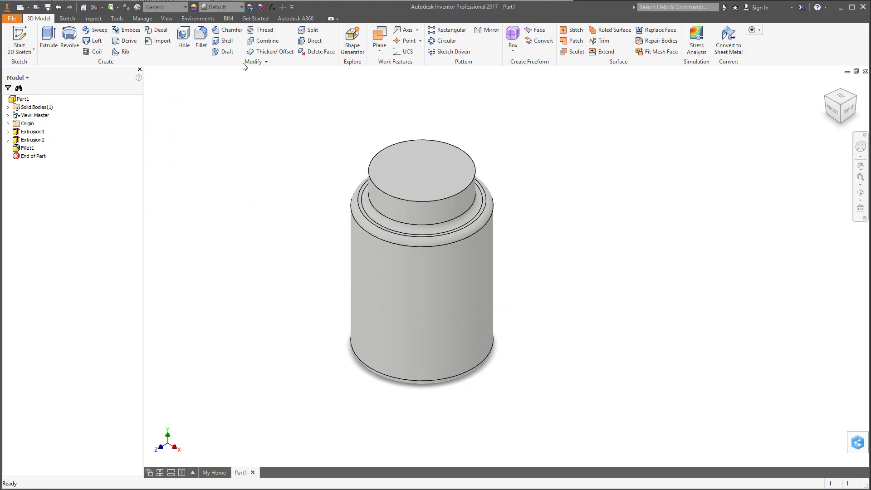
- Shell the bottle with a 0.1 in wall, removing the neck's top face to leave it open
{"action": "left_click", "coordinate": [224, 40]}
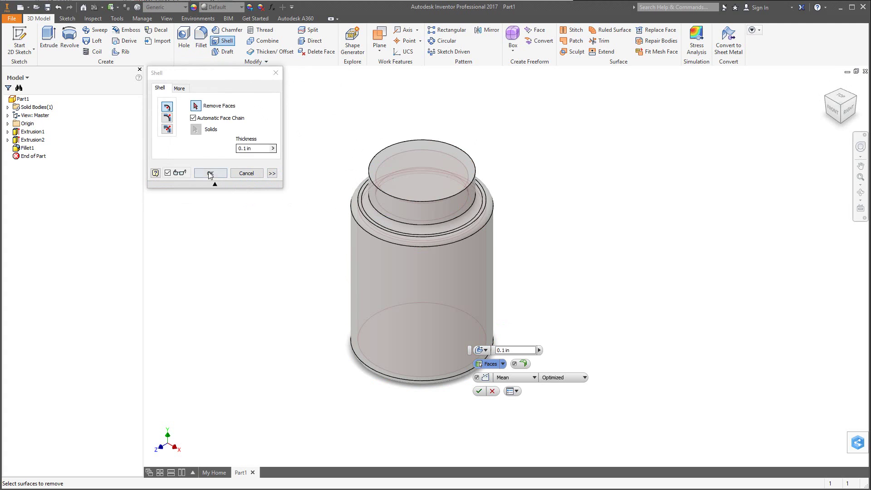
{"action": "left_click", "coordinate": [196, 107]}
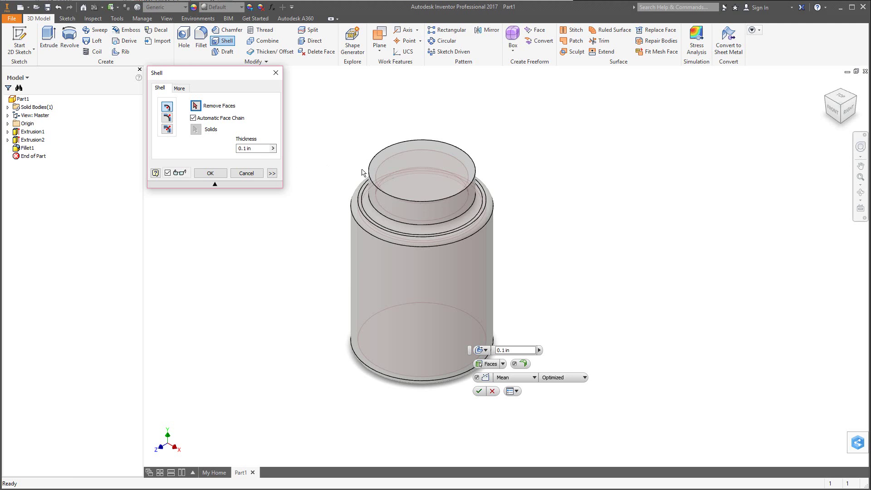
{"action": "key", "text": "alt+Tab"}
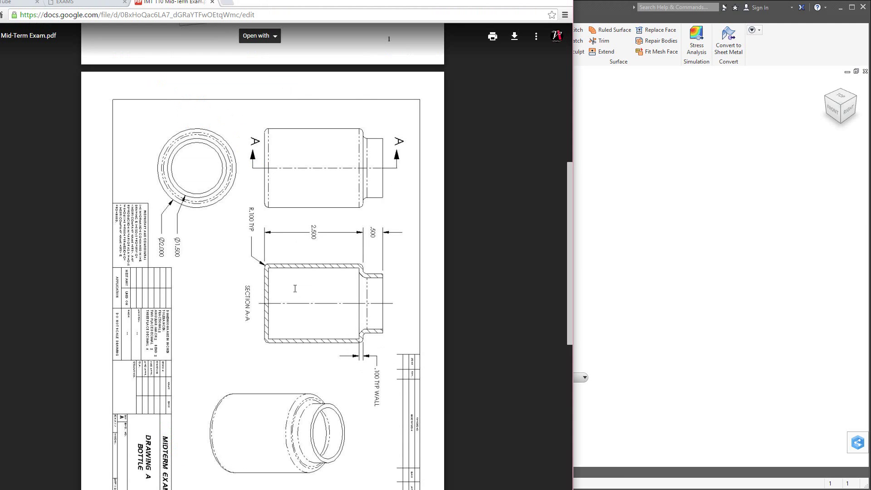
{"action": "left_click", "coordinate": [632, 156]}
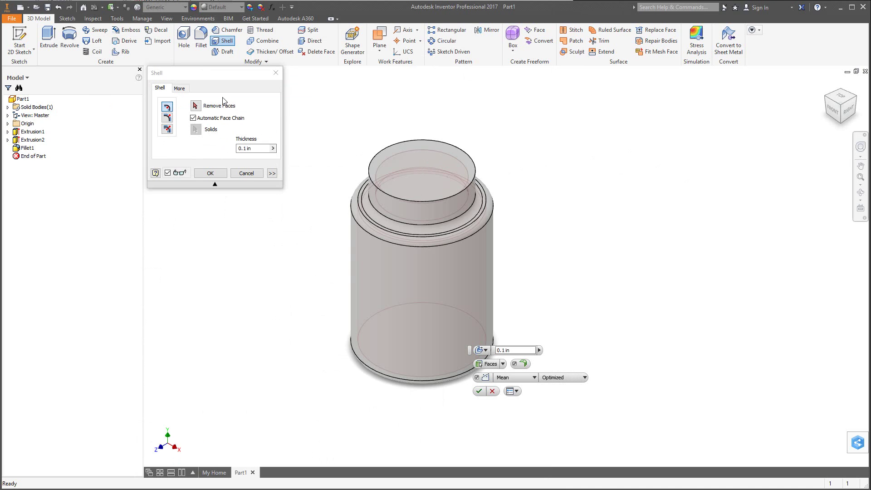
{"action": "left_click", "coordinate": [442, 195]}
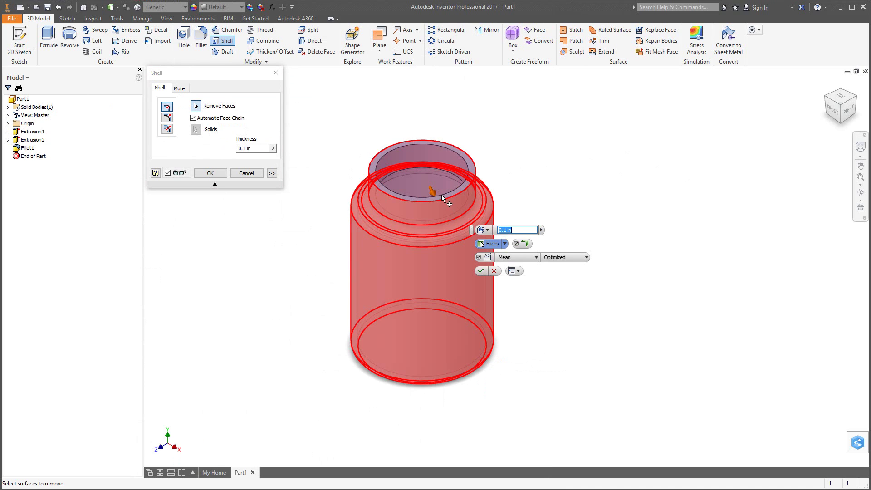
{"action": "left_click", "coordinate": [209, 173]}
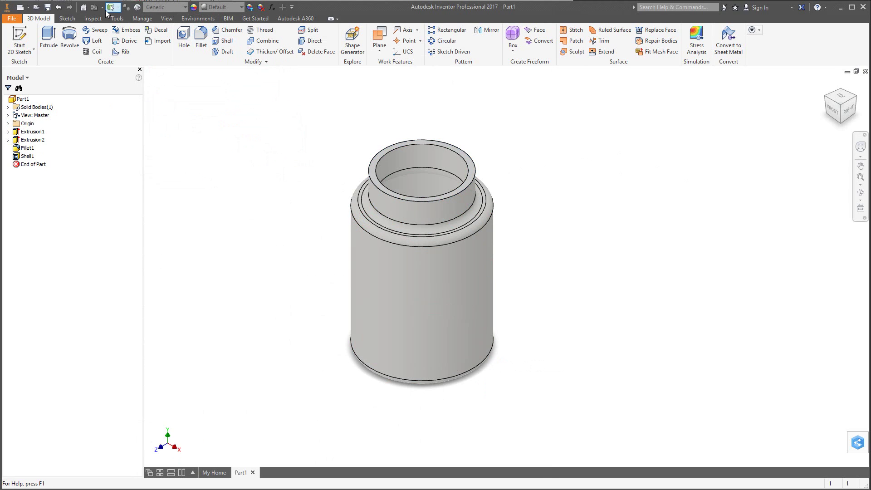
- Save the part as BOTTLE in the Downloads folder
{"action": "left_click", "coordinate": [48, 8]}
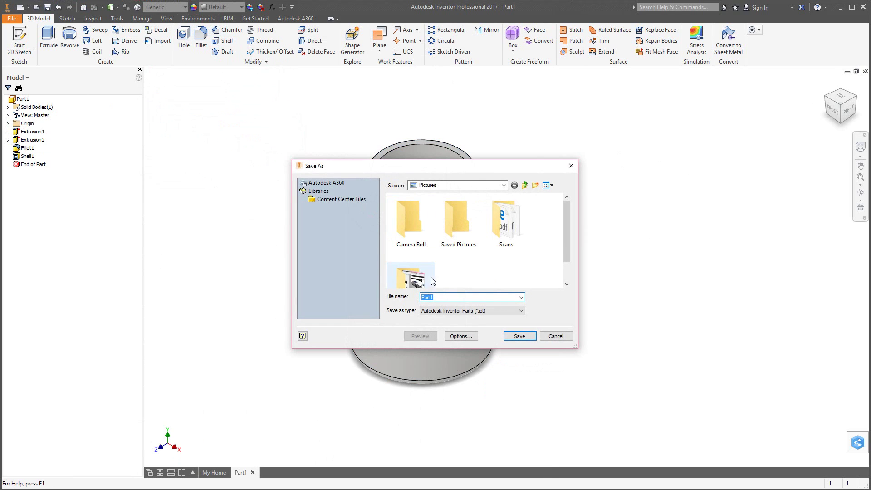
{"action": "type", "text": "BOTTLE"}
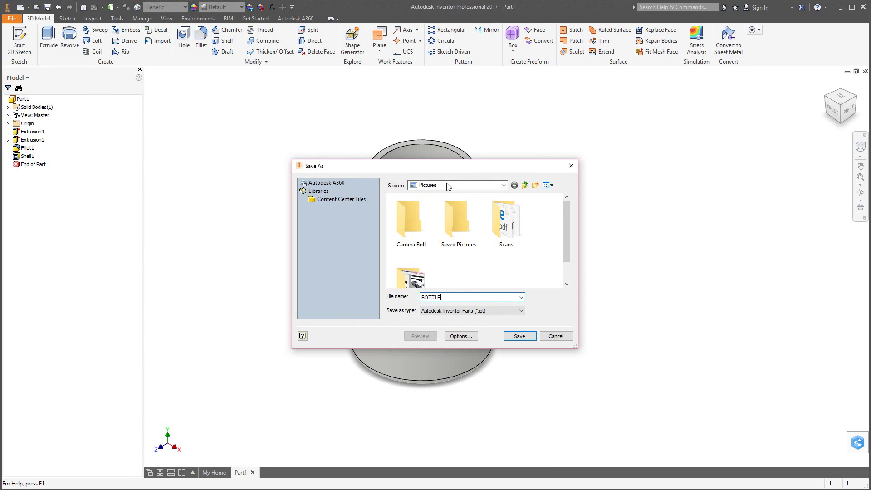
{"action": "left_click", "coordinate": [504, 185]}
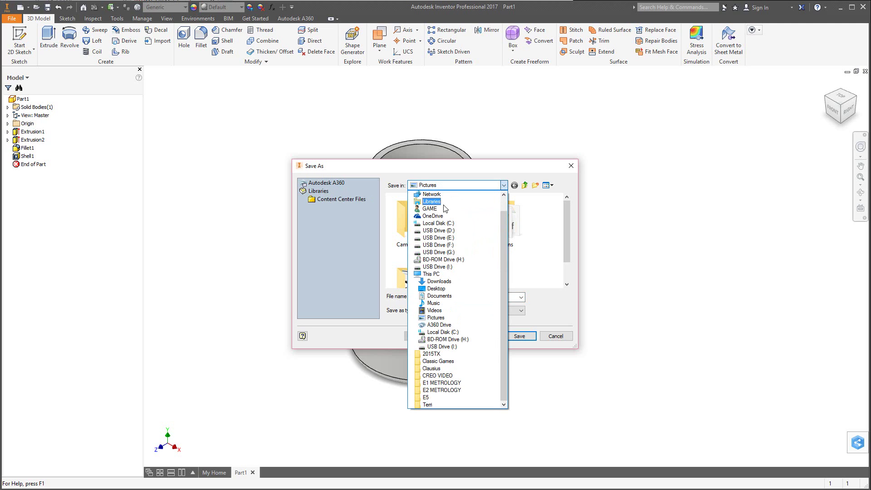
{"action": "left_click", "coordinate": [439, 281]}
{"action": "left_click", "coordinate": [520, 336]}
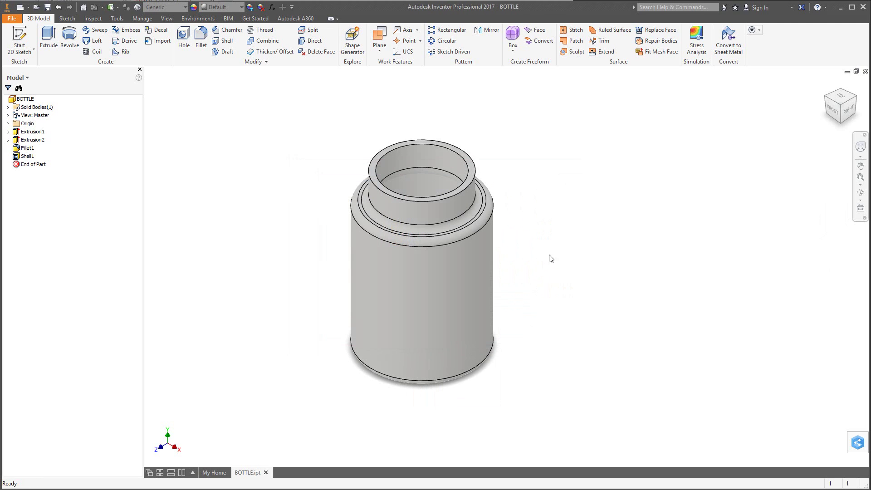
- Create a new Standard (in).ipt part and sketch a 1.9 in diameter circle on the horizontal origin plane, centred on the origin
{"action": "left_click", "coordinate": [20, 8]}
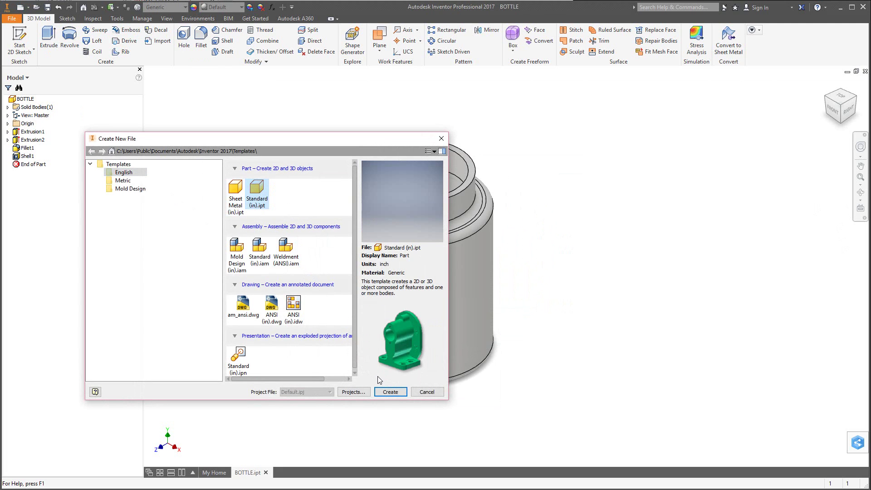
{"action": "left_click", "coordinate": [389, 392]}
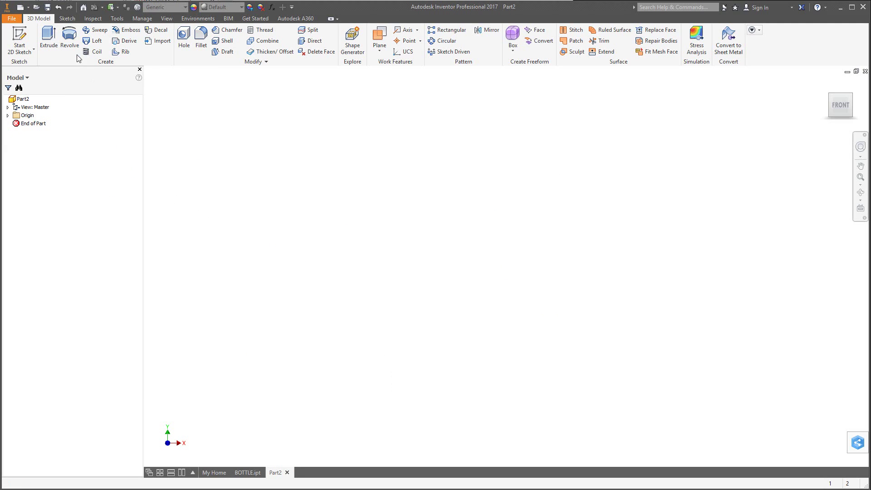
{"action": "left_click", "coordinate": [66, 18]}
{"action": "left_click", "coordinate": [75, 41]}
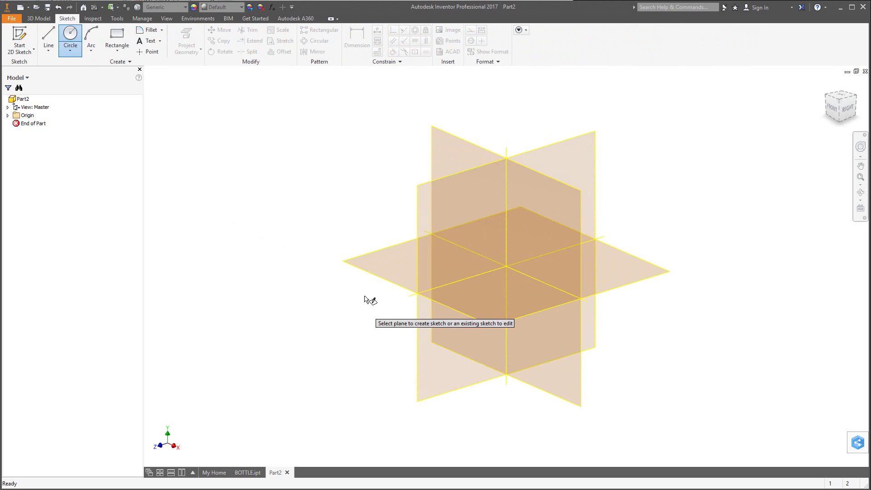
{"action": "left_click", "coordinate": [379, 279]}
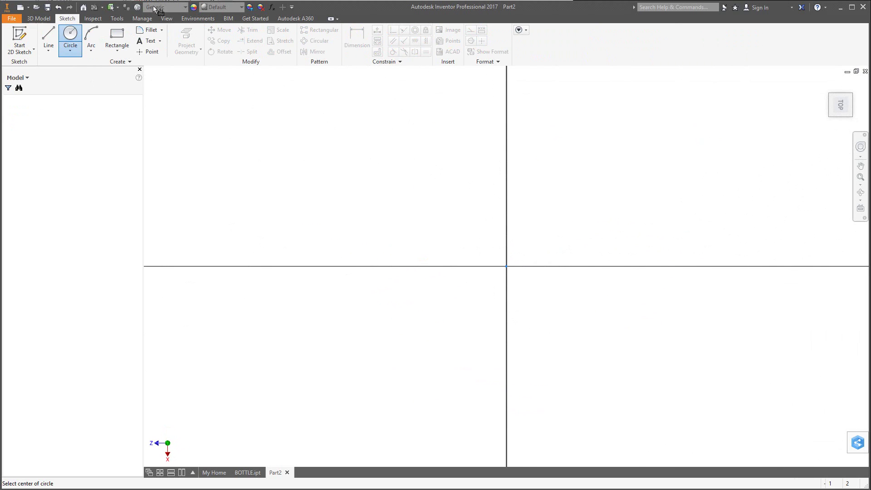
{"action": "left_click", "coordinate": [507, 266]}
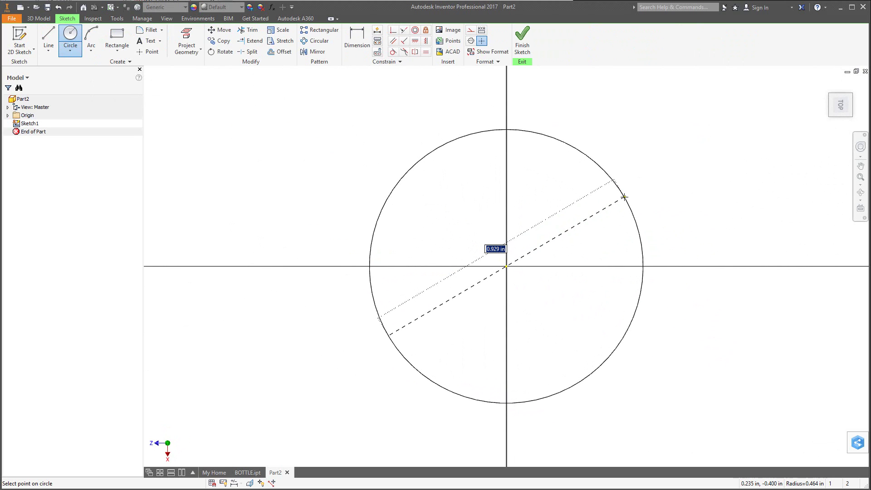
{"action": "type", "text": "1.9"}
{"action": "key", "text": "Return"}
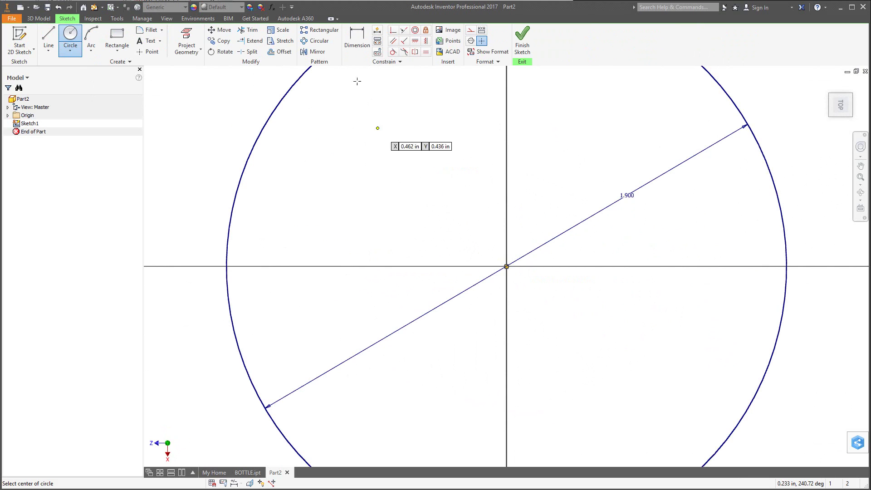
- Extrude the 1.9 in circle upward by 0.1 in to form a thin disc
{"action": "left_click", "coordinate": [45, 18]}
{"action": "left_click", "coordinate": [51, 38]}
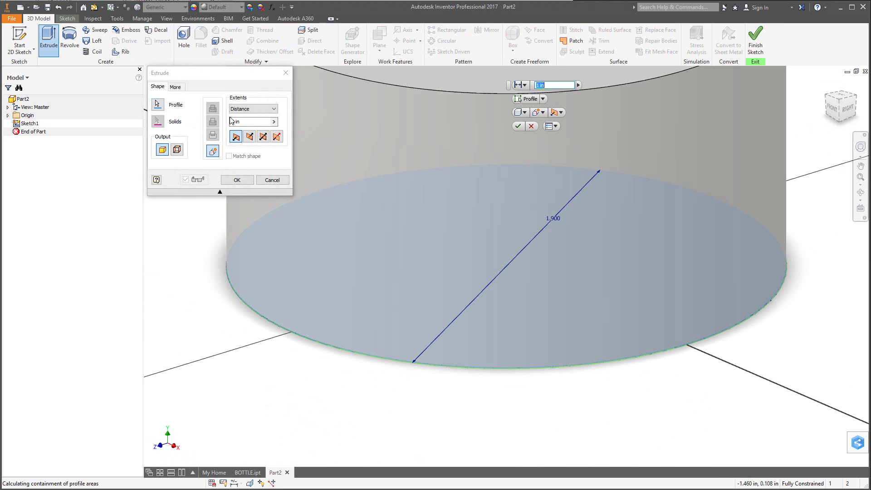
{"action": "type", "text": "0.1"}
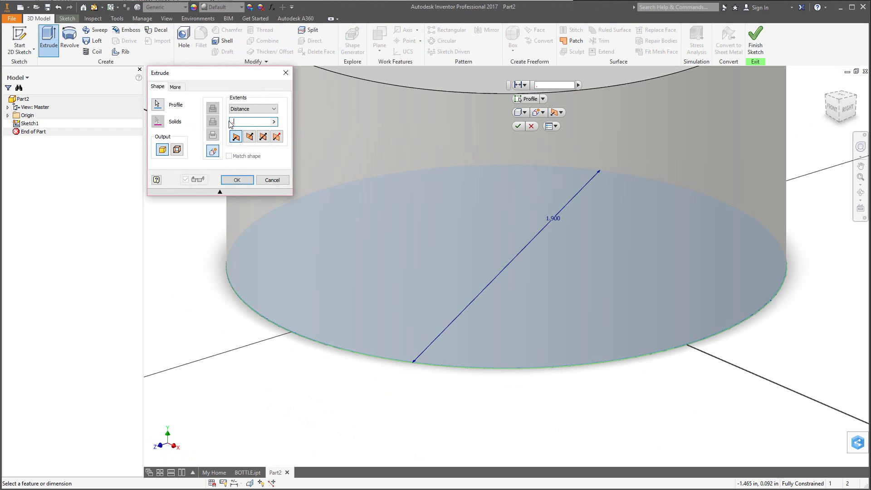
{"action": "key", "text": "Return"}
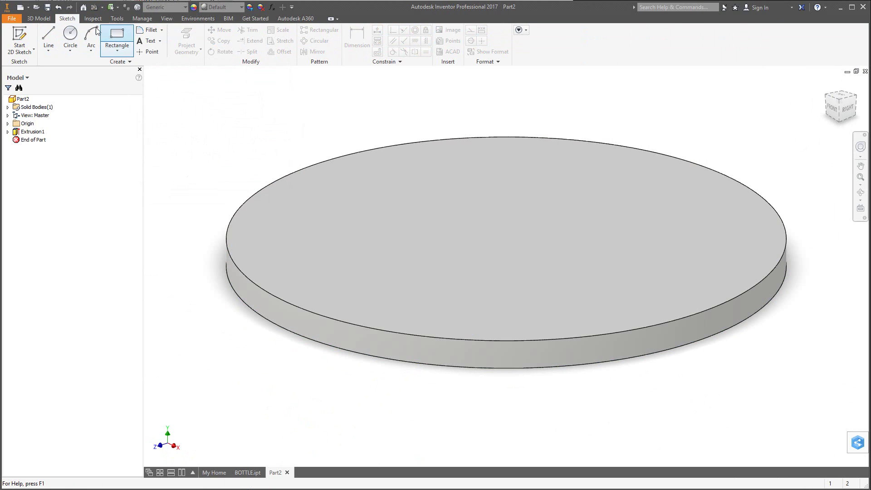
- Fillet the disc's top outer edge with a 0.1 in radius
{"action": "left_click", "coordinate": [38, 19]}
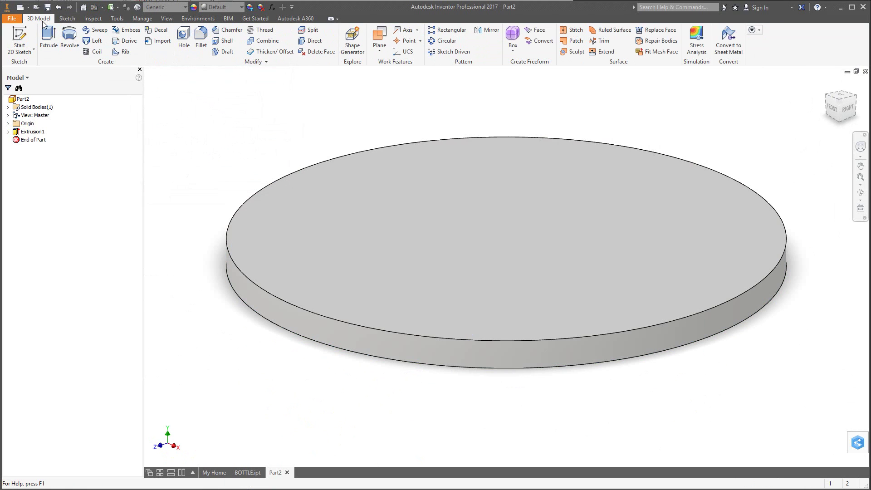
{"action": "left_click", "coordinate": [201, 40]}
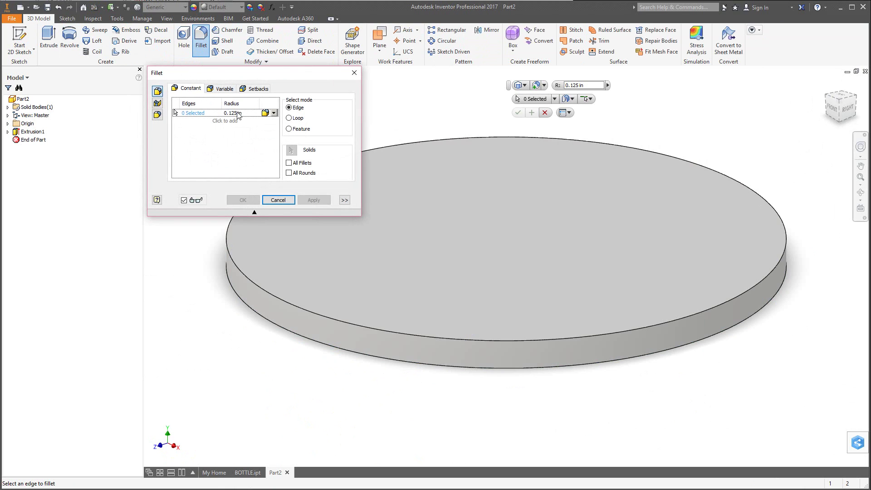
{"action": "type", "text": ".1"}
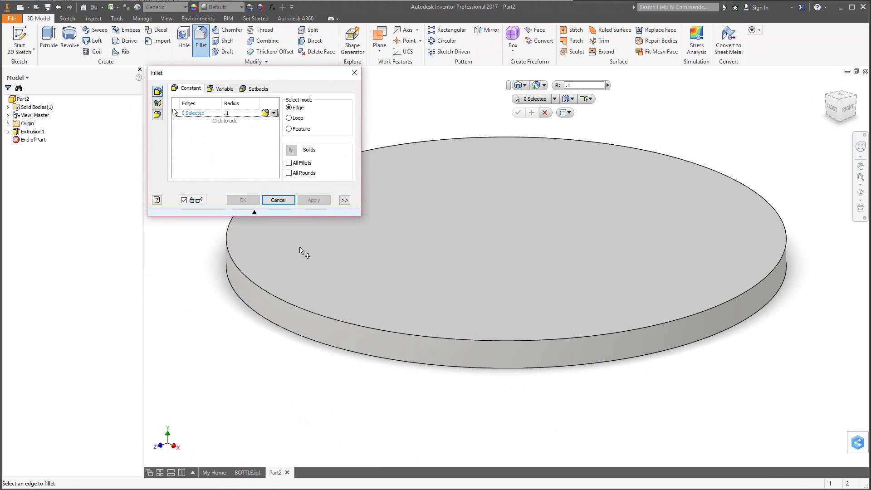
{"action": "left_click", "coordinate": [285, 299]}
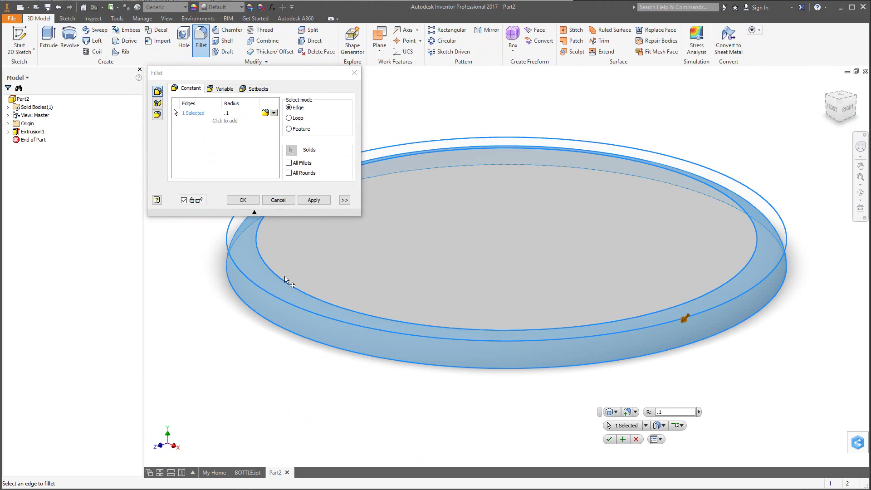
{"action": "left_click", "coordinate": [241, 200]}
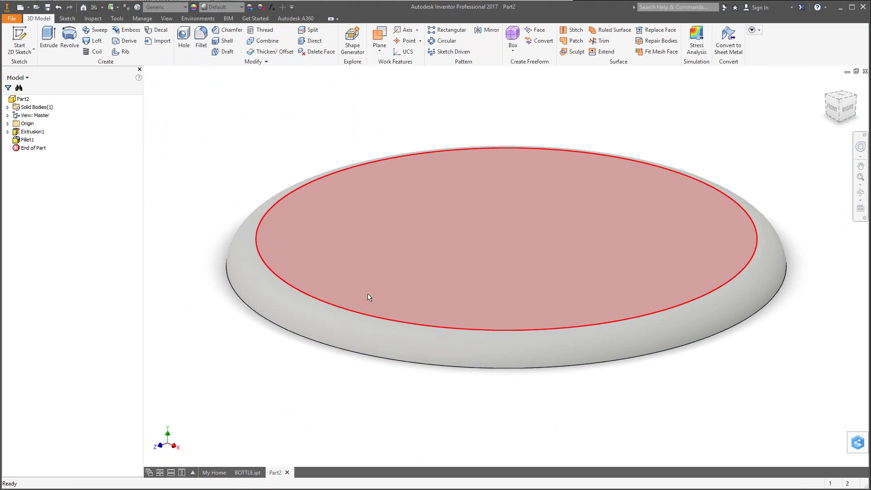
- Sketch a circle about 1.83 in in diameter on the disc's flat underside, centred on the origin
{"action": "key", "text": "F4"}
{"action": "left_click_drag", "start_coordinate": [360, 350], "coordinate": [327, 325]}
{"action": "scroll", "coordinate": [349, 318], "scroll_direction": "down", "scroll_amount": 3}
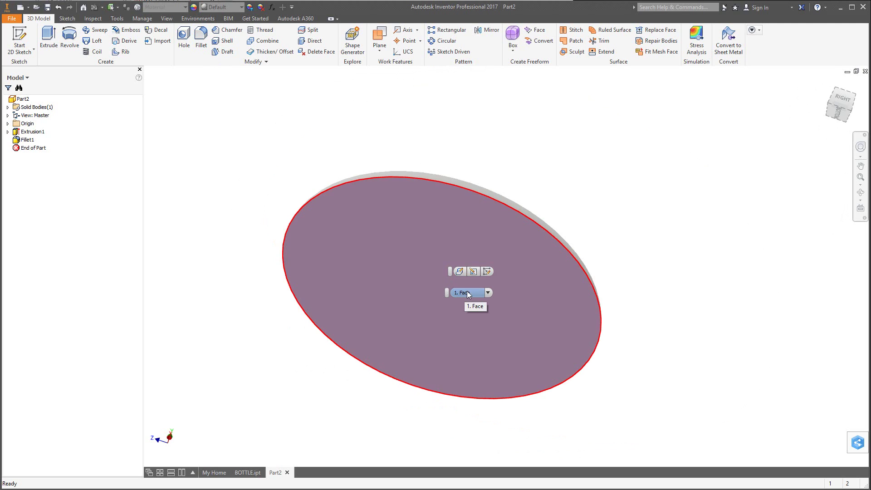
{"action": "left_click", "coordinate": [486, 273]}
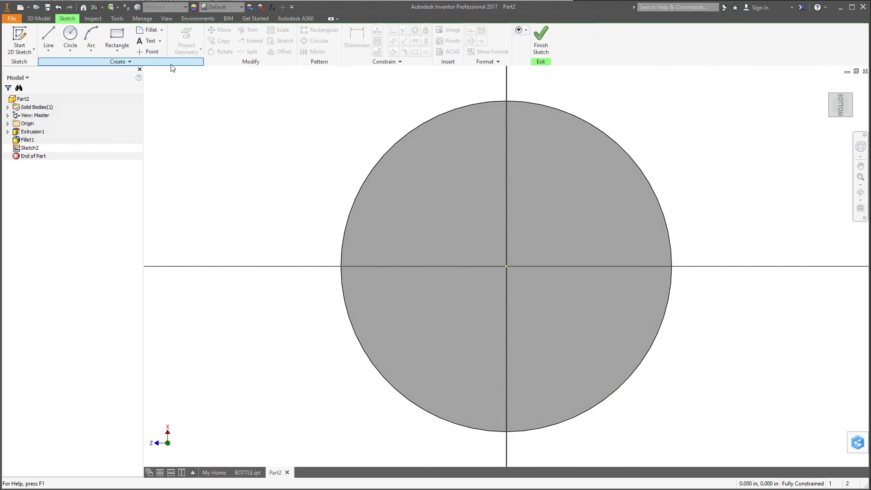
{"action": "left_click", "coordinate": [70, 39]}
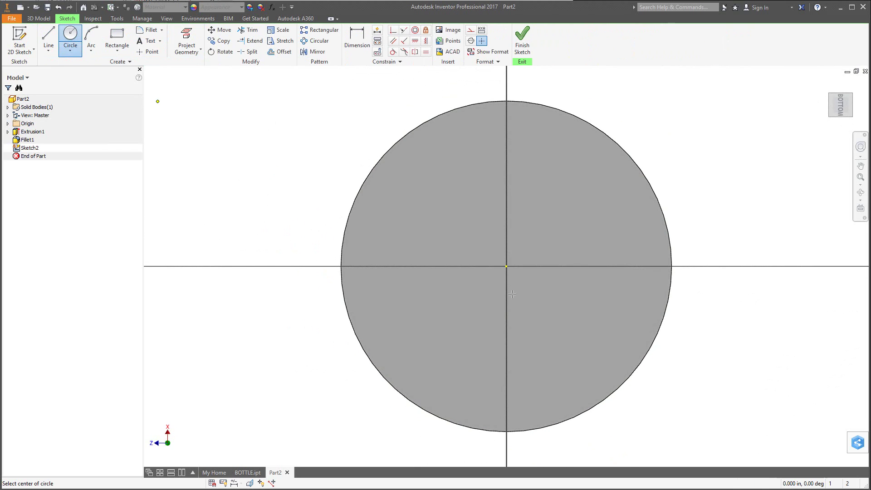
{"action": "left_click", "coordinate": [506, 267]}
{"action": "left_click", "coordinate": [611, 146]}
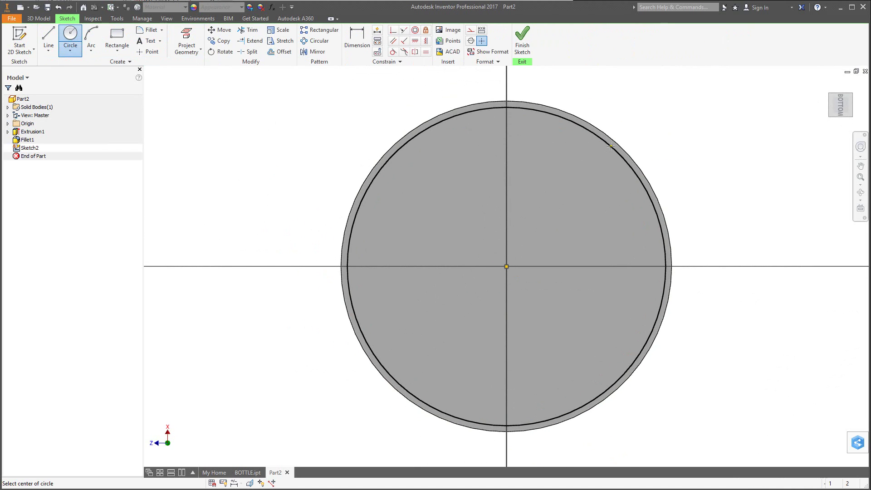
- Dimension the circle's diameter to 1.8 in and extrude it downward from the disc's underside, joined to the disc
{"action": "left_click", "coordinate": [356, 40]}
{"action": "left_click", "coordinate": [615, 150]}
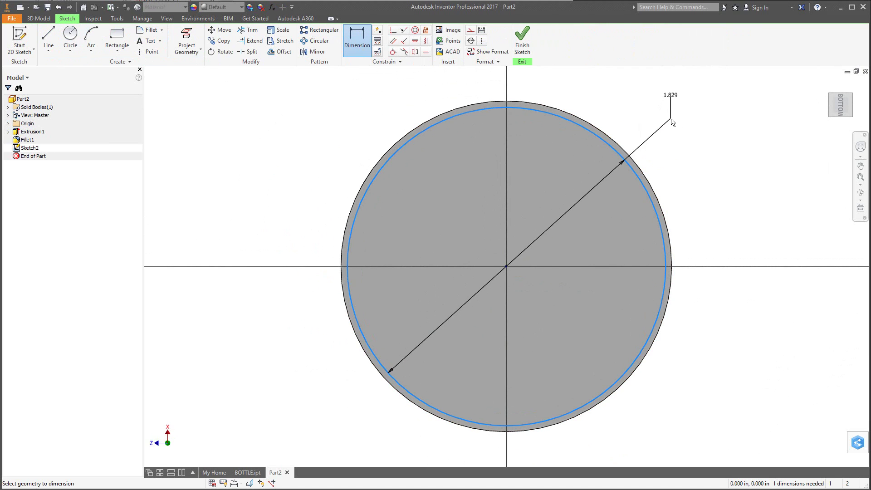
{"action": "left_click", "coordinate": [671, 121]}
{"action": "key", "text": "Return"}
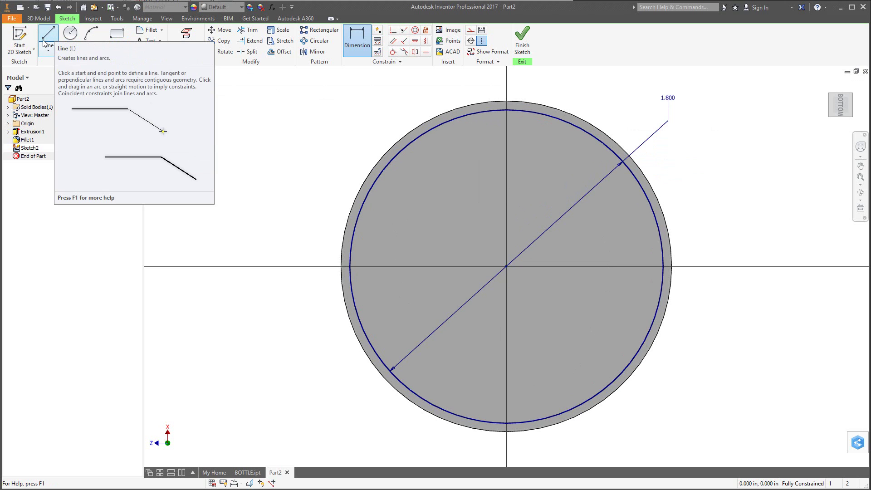
{"action": "left_click", "coordinate": [38, 19]}
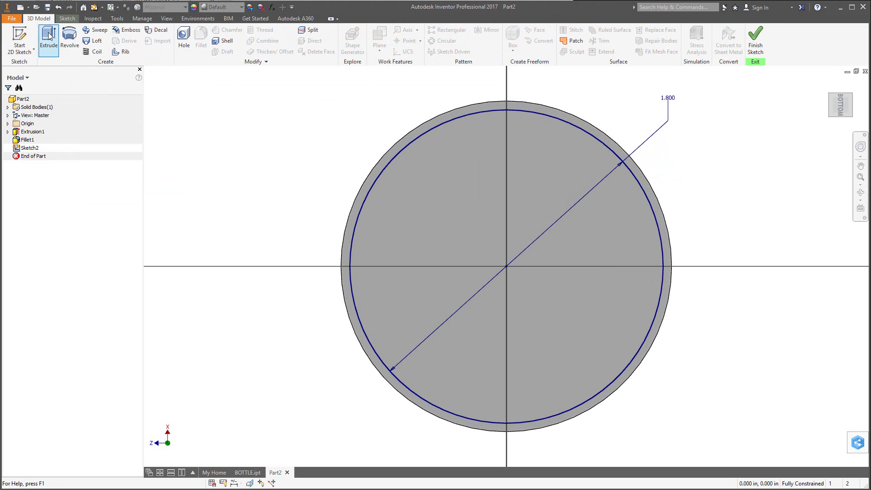
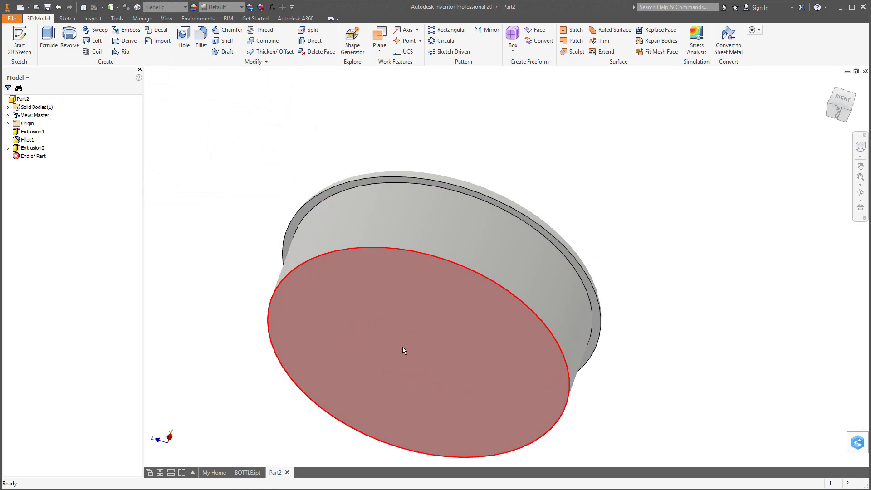
- Sketch a 1.5 in diameter circle on the part's flat underside, centred on the origin
{"action": "left_click", "coordinate": [417, 338]}
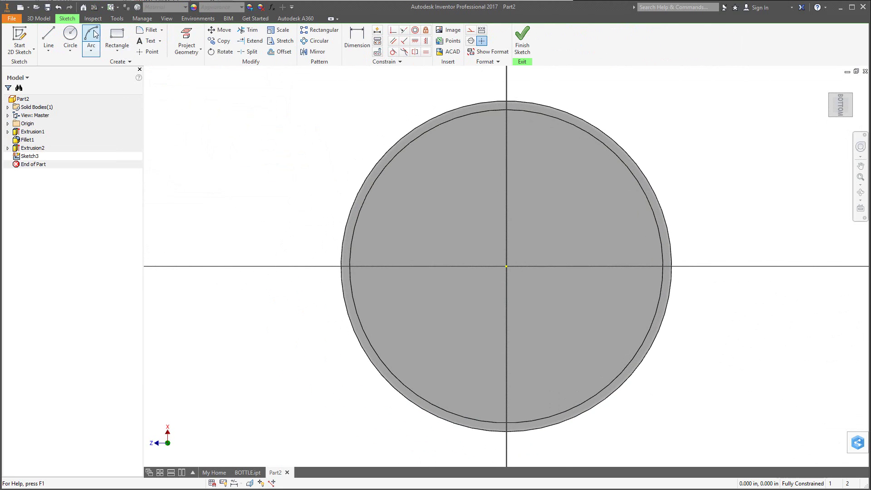
{"action": "left_click", "coordinate": [71, 35]}
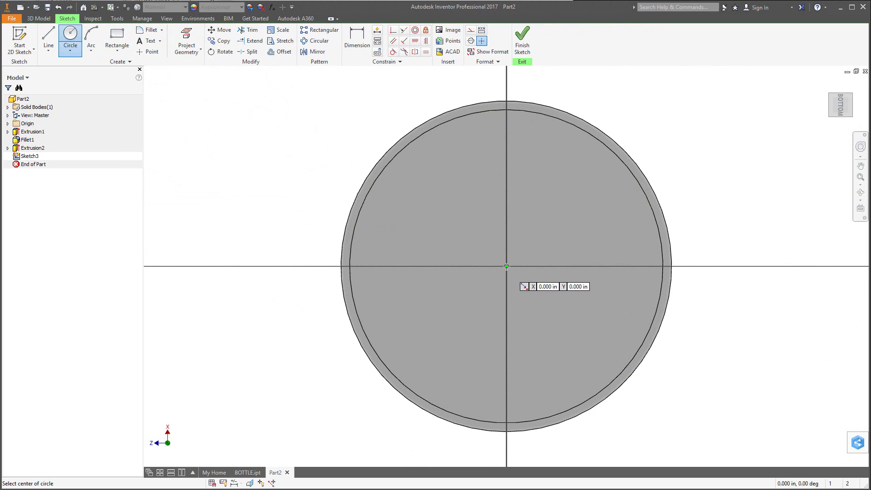
{"action": "left_click", "coordinate": [507, 267]}
{"action": "type", "text": "1.5"}
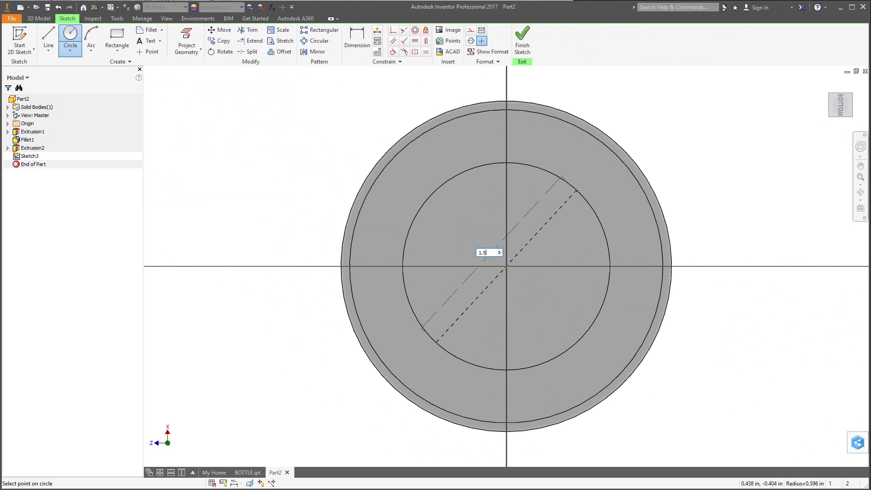
{"action": "key", "text": "Return"}
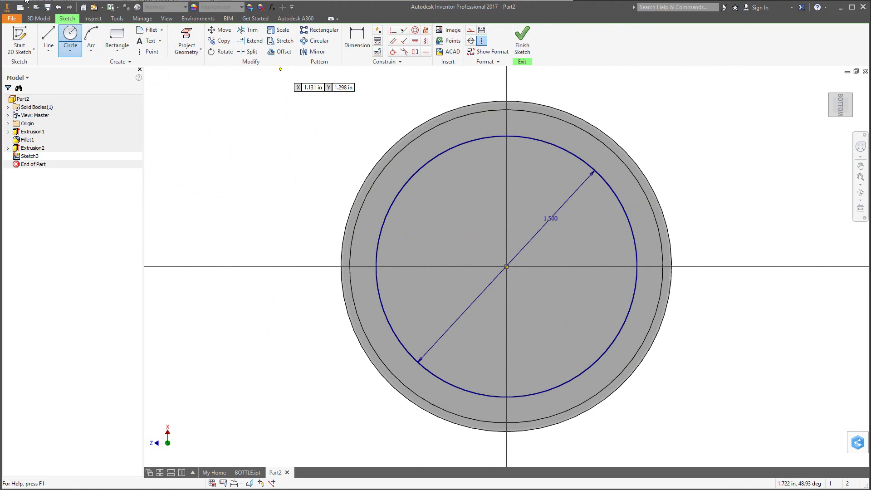
- Cut-extrude the 1.5 in circle 0.5 in deep into the body to hollow it out
{"action": "left_click", "coordinate": [36, 18]}
{"action": "left_click", "coordinate": [48, 40]}
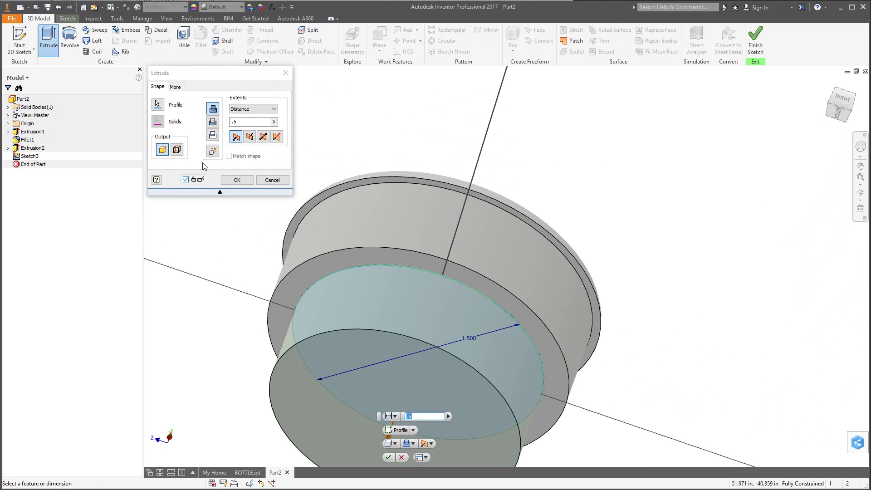
{"action": "left_click", "coordinate": [214, 122]}
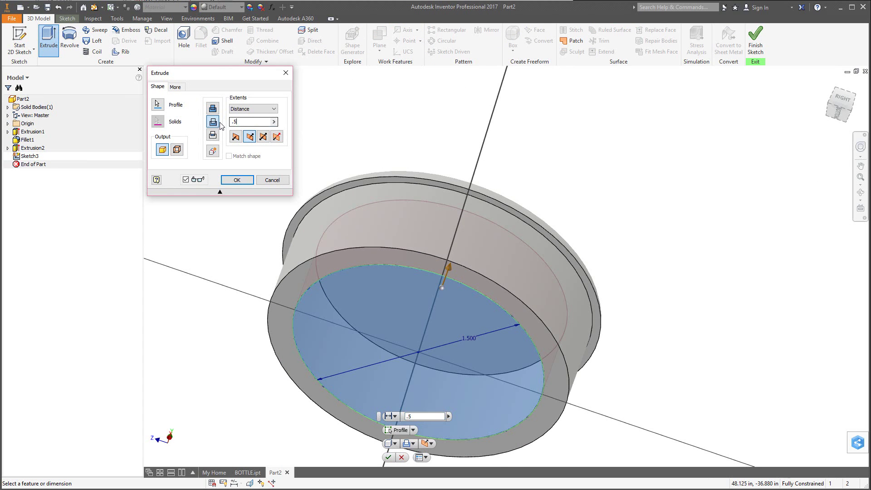
{"action": "left_click", "coordinate": [237, 180]}
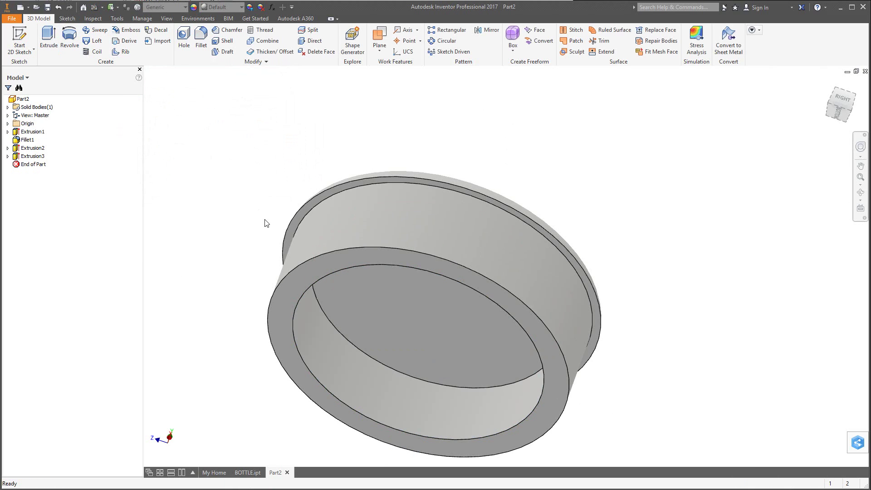
- Sketch a small circle about 0.09 in in diameter on the ring-shaped bottom face, centred where its outer edge meets the vertical axis
{"action": "left_click", "coordinate": [353, 256]}
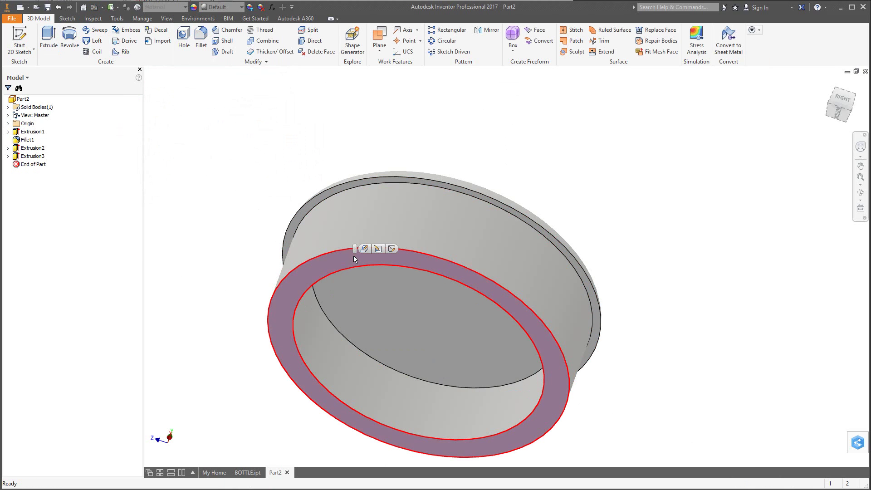
{"action": "left_click", "coordinate": [392, 249]}
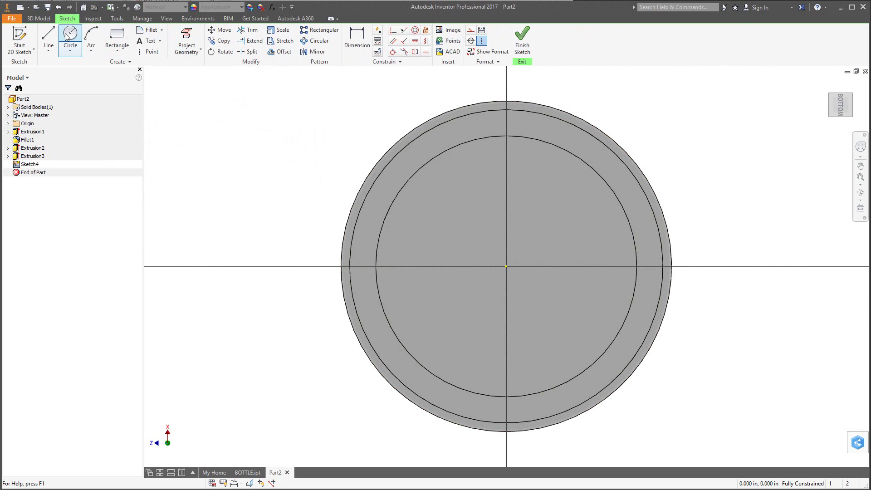
{"action": "left_click", "coordinate": [70, 35]}
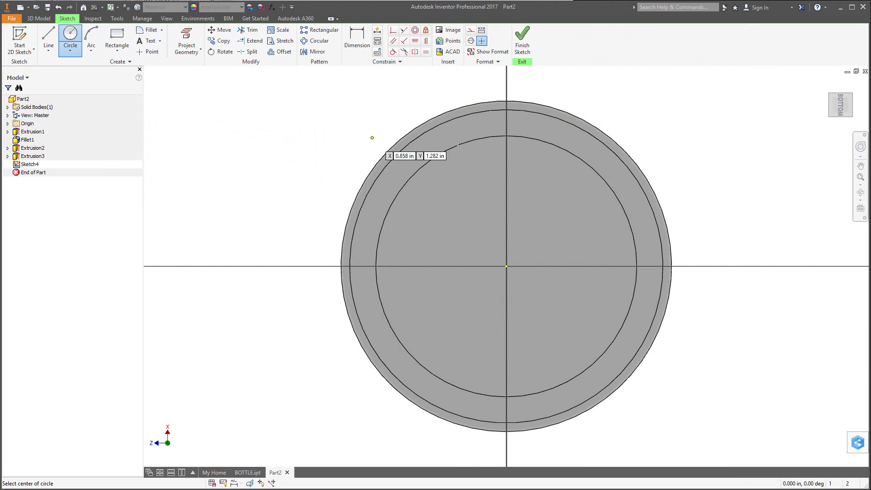
{"action": "left_click", "coordinate": [507, 109]}
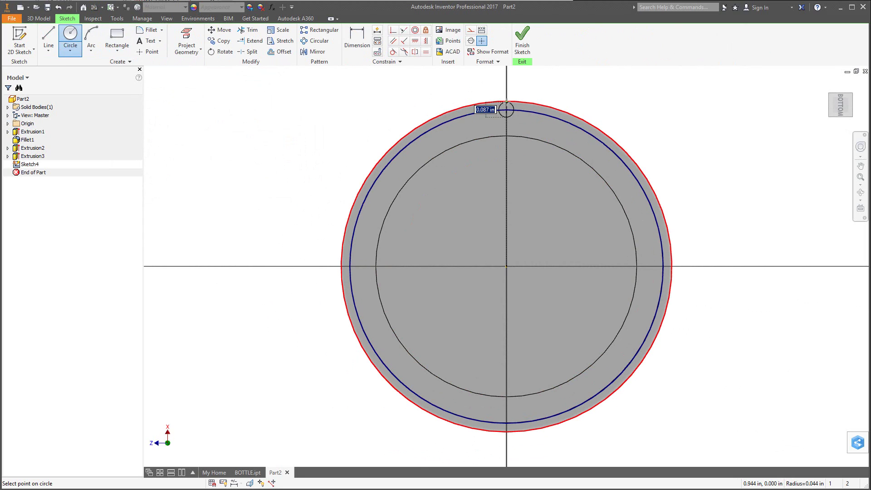
{"action": "left_click", "coordinate": [506, 102]}
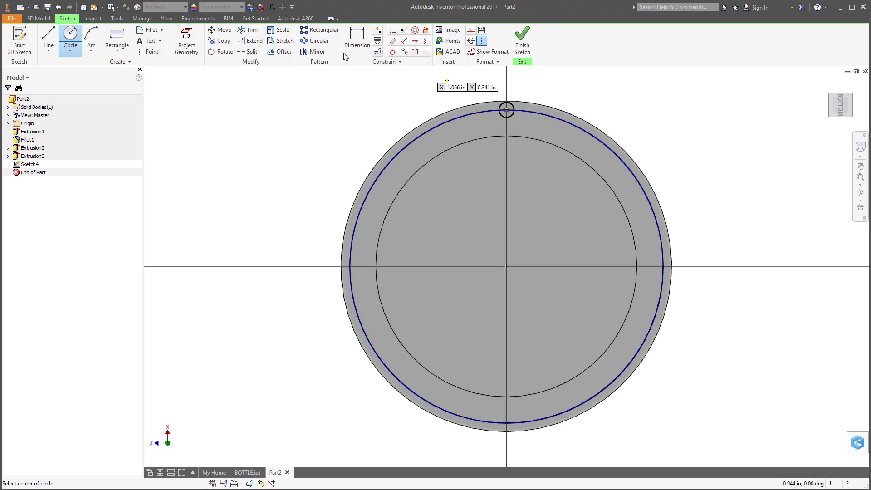
- Dimension the small circle's diameter to 0.1 in
{"action": "left_click", "coordinate": [363, 36]}
{"action": "left_click", "coordinate": [512, 115]}
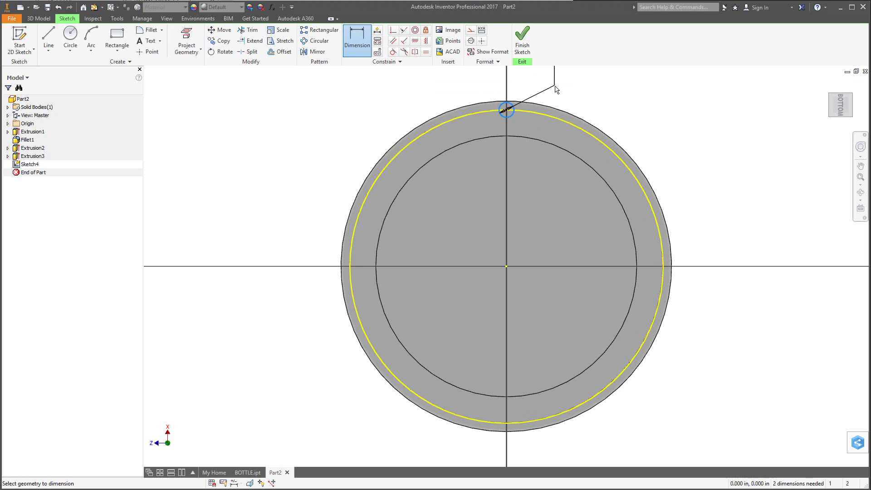
{"action": "left_click", "coordinate": [556, 89]}
{"action": "type", "text": ".1"}
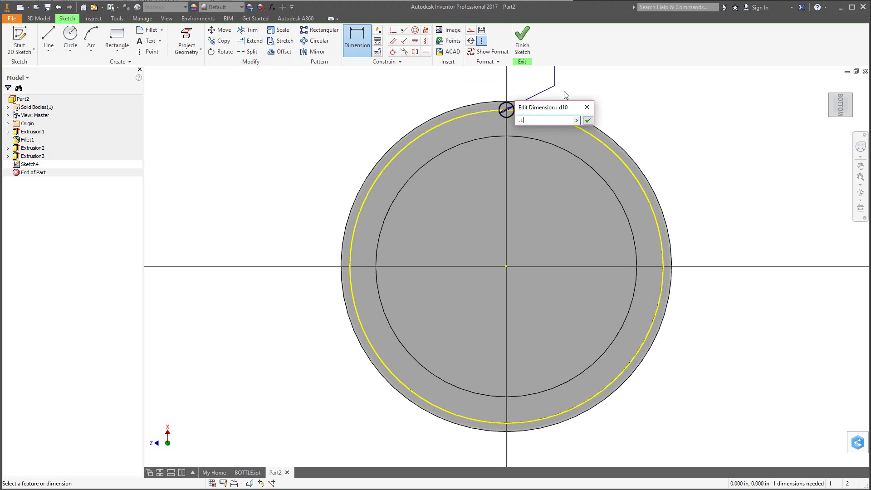
{"action": "key", "text": "Return"}
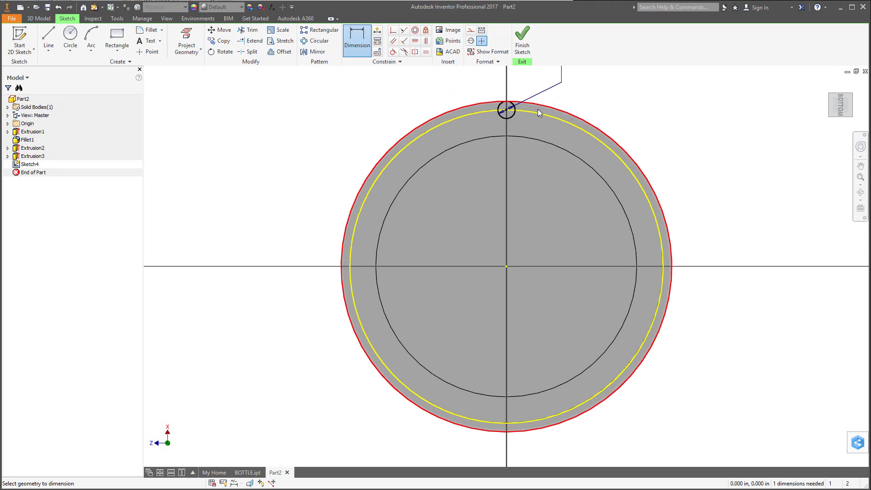
- Extrude the small circle toward the filleted disc with the To Next extent, joined to the body as a grip rib
{"action": "left_click", "coordinate": [38, 18]}
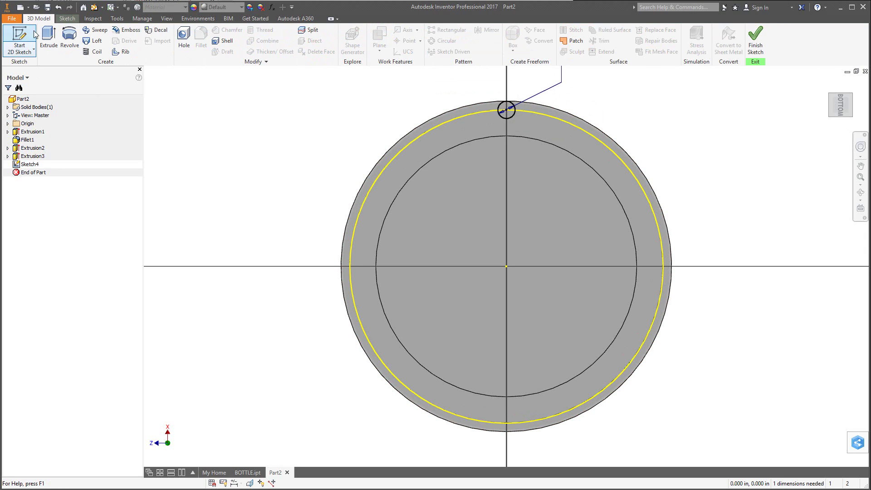
{"action": "left_click", "coordinate": [48, 39]}
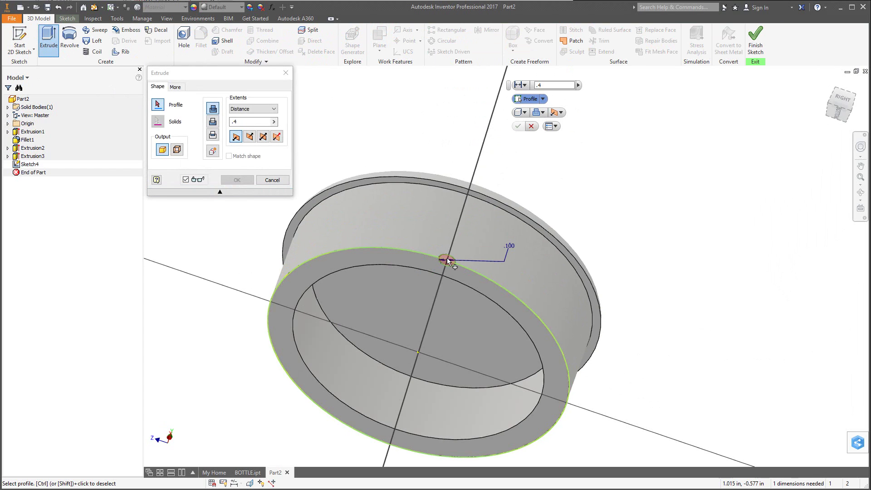
{"action": "left_click", "coordinate": [447, 259]}
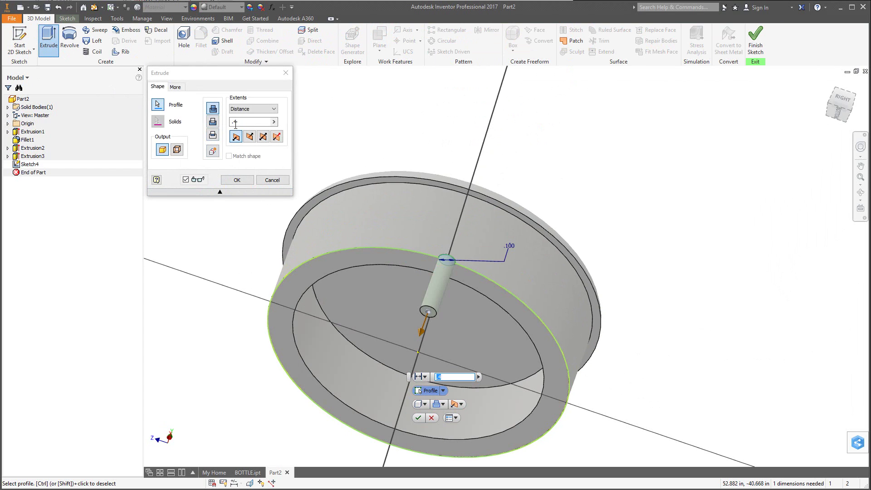
{"action": "left_click", "coordinate": [249, 136]}
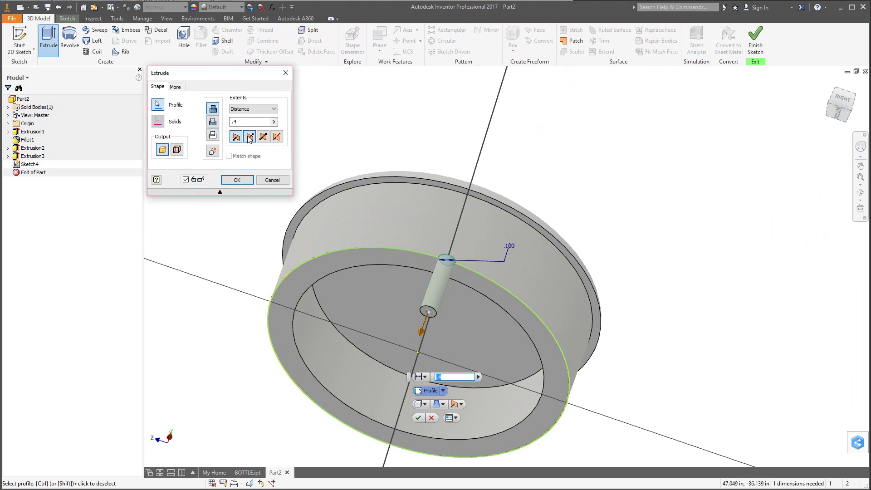
{"action": "left_click", "coordinate": [212, 123]}
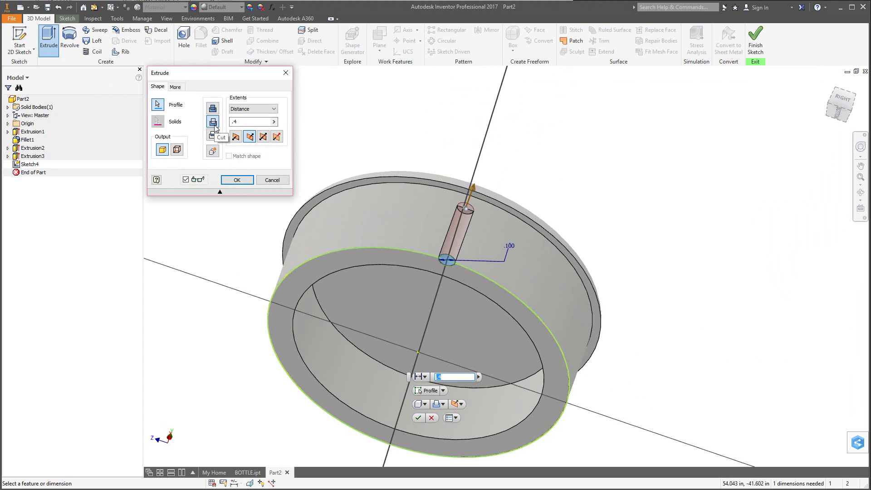
{"action": "middle_click_drag", "start_coordinate": [412, 319], "coordinate": [381, 239]}
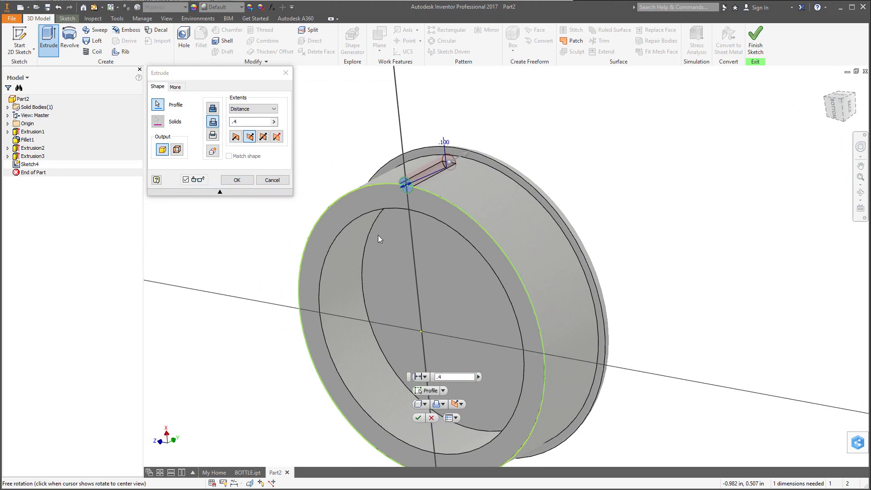
{"action": "left_click", "coordinate": [212, 110]}
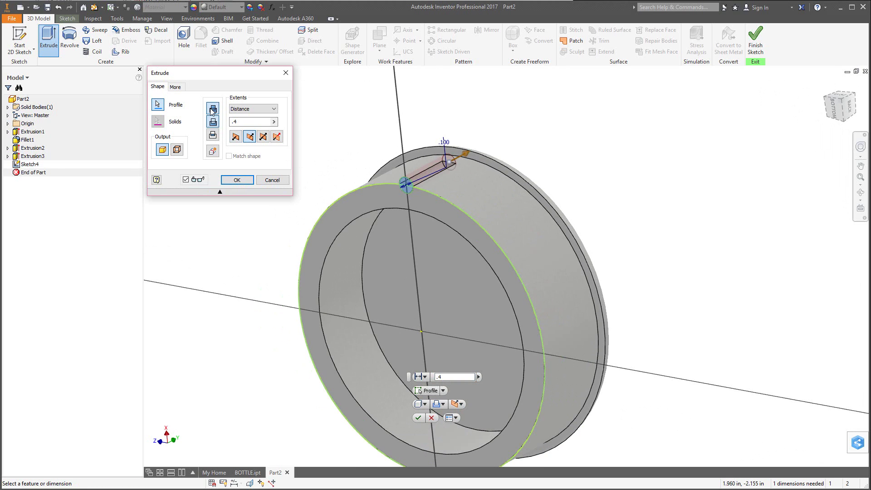
{"action": "left_click", "coordinate": [274, 109]}
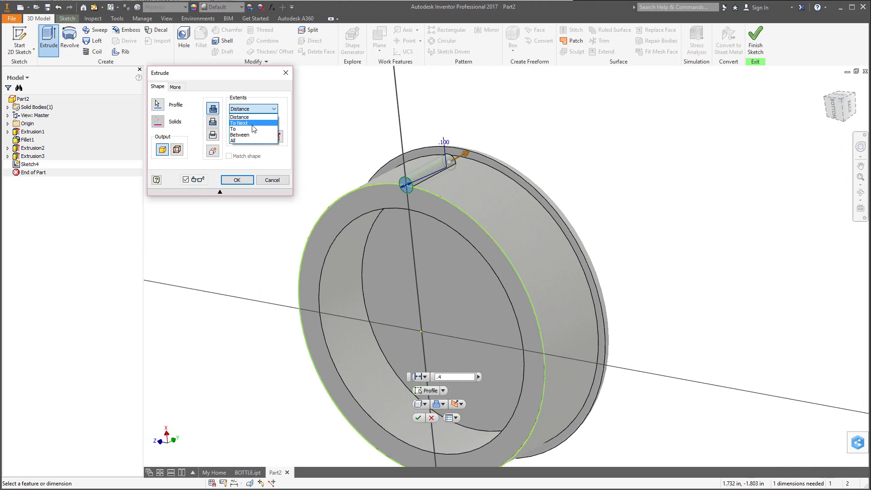
{"action": "left_click", "coordinate": [262, 123]}
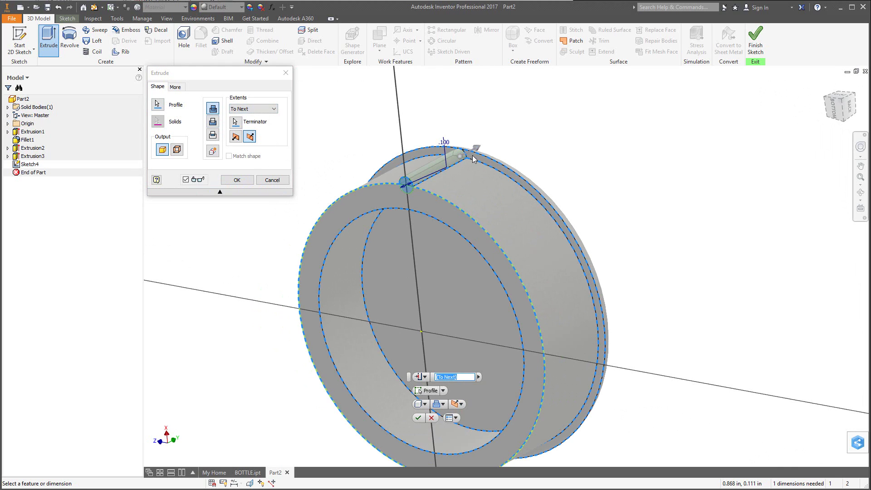
{"action": "left_click", "coordinate": [245, 181]}
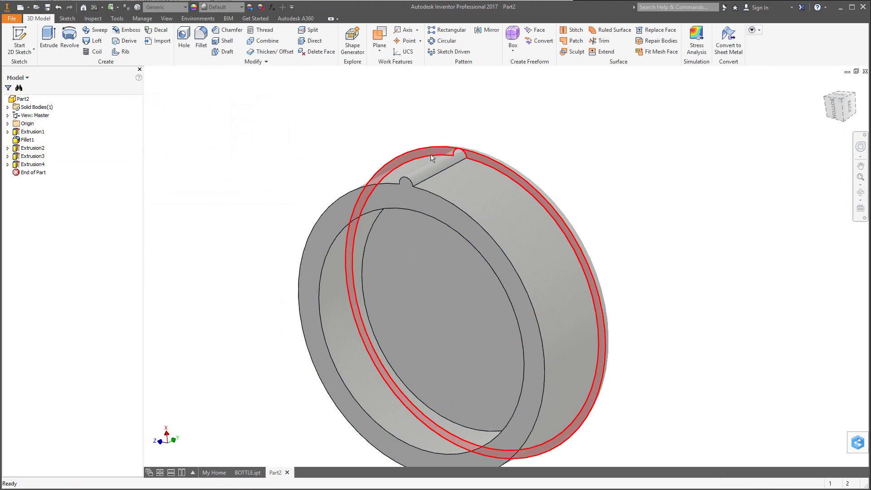
- Circular-pattern the rib around the cylindrical wall's axis with 50 occurrences over 360 degrees
{"action": "left_click", "coordinate": [443, 40]}
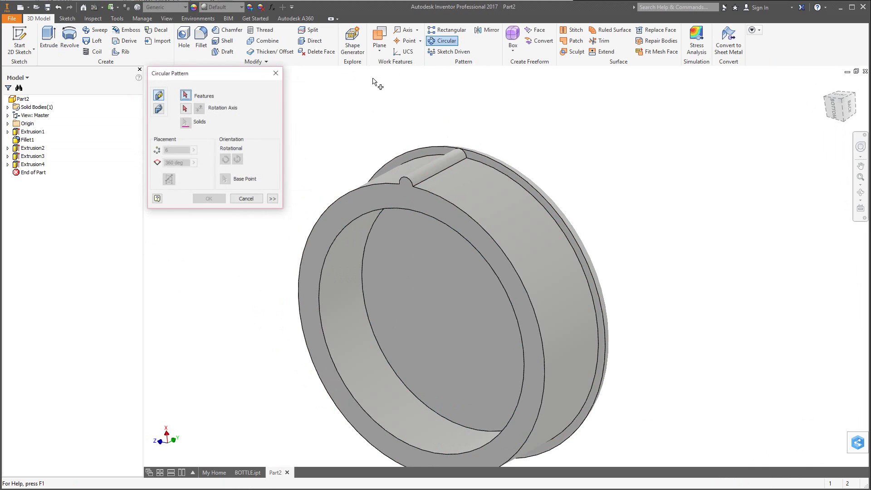
{"action": "left_click", "coordinate": [434, 168]}
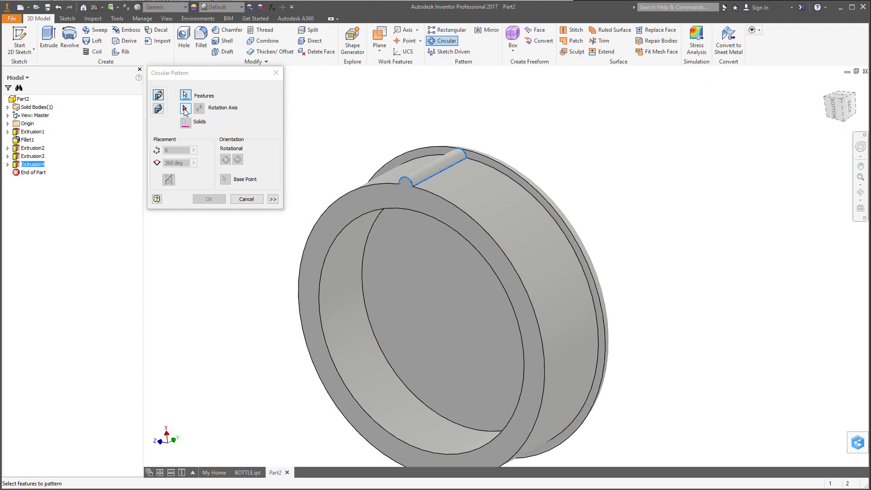
{"action": "left_click", "coordinate": [184, 109]}
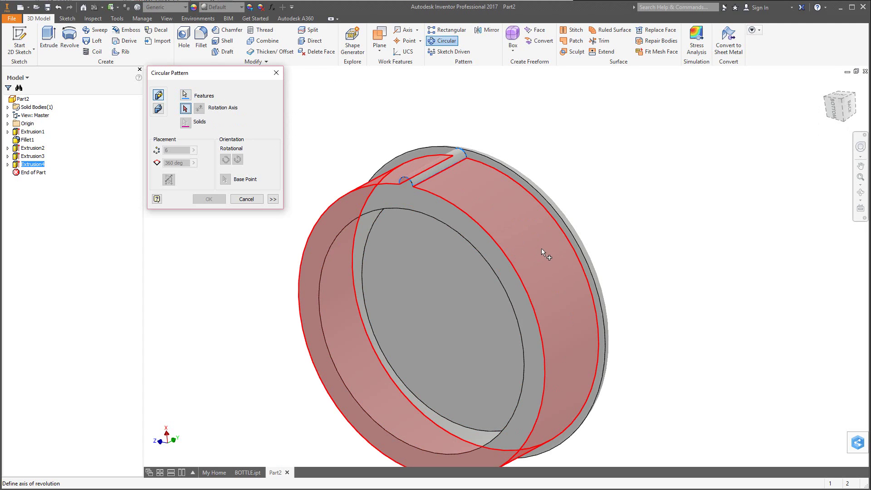
{"action": "left_click", "coordinate": [542, 250]}
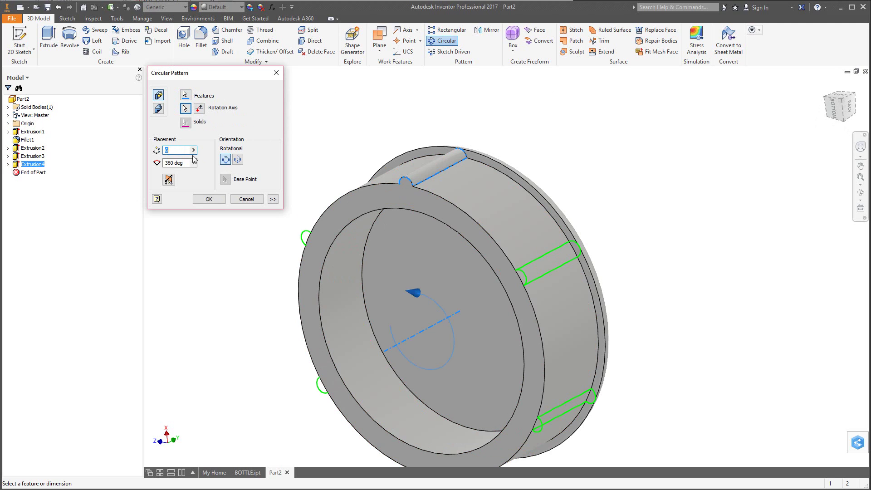
{"action": "type", "text": "50"}
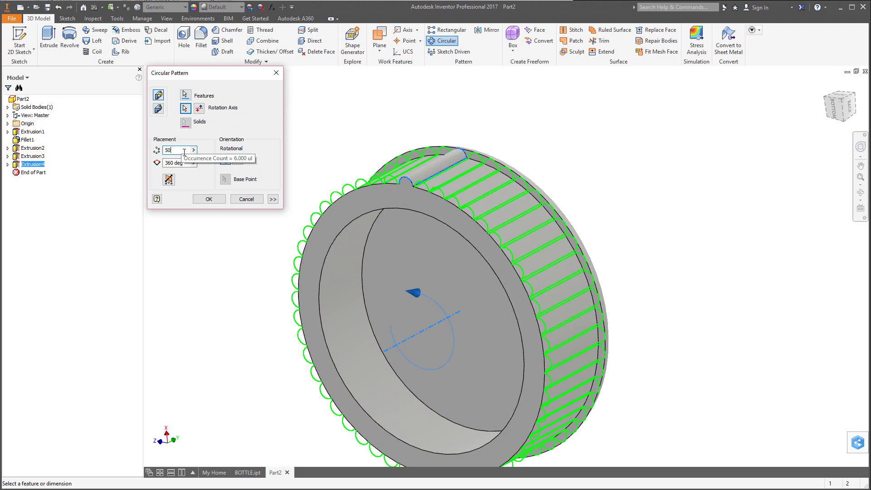
{"action": "left_click", "coordinate": [208, 199]}
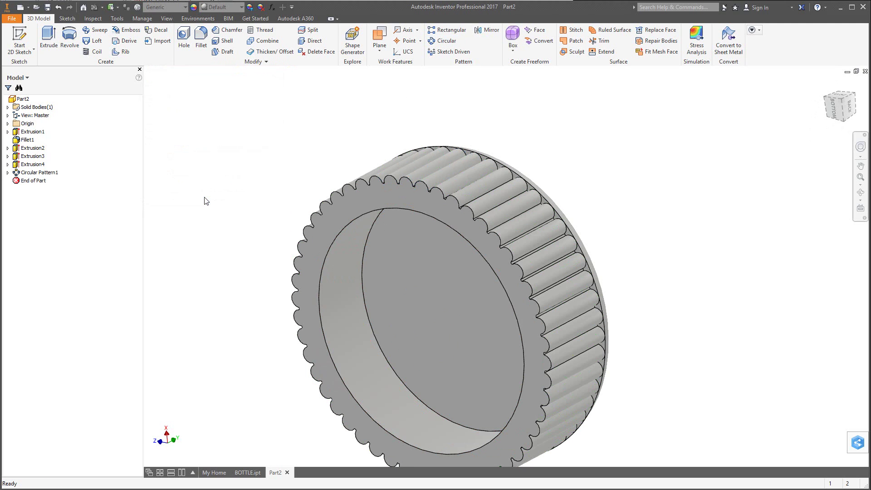
- Save the part to the Desktop as CAP
{"action": "middle_click_drag", "start_coordinate": [374, 247], "coordinate": [272, 171], "text": "shift"}
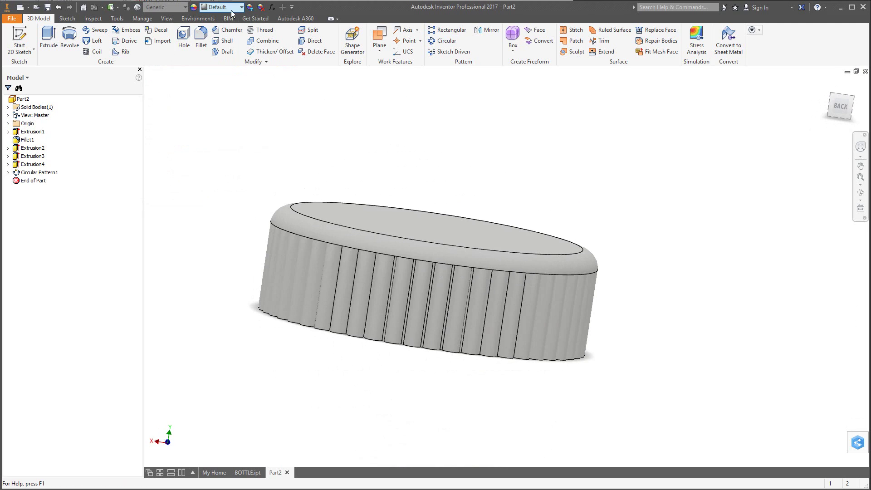
{"action": "left_click", "coordinate": [47, 7]}
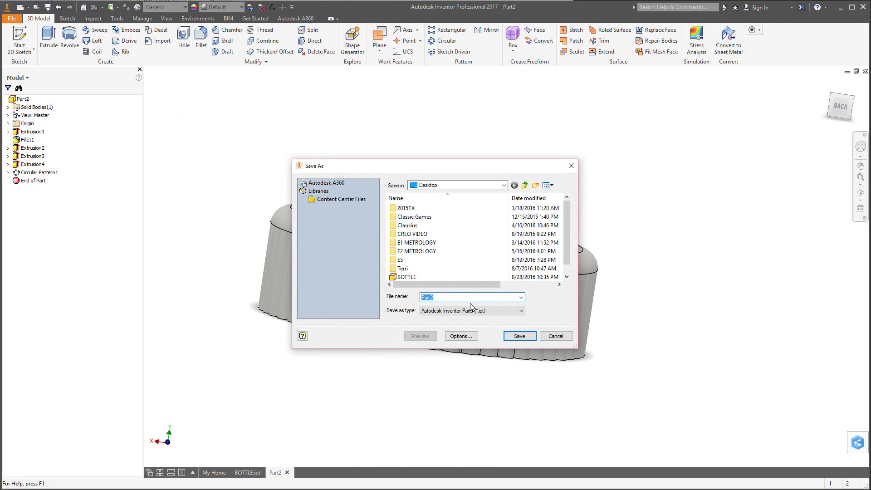
{"action": "type", "text": "CAP"}
{"action": "left_click", "coordinate": [519, 336]}
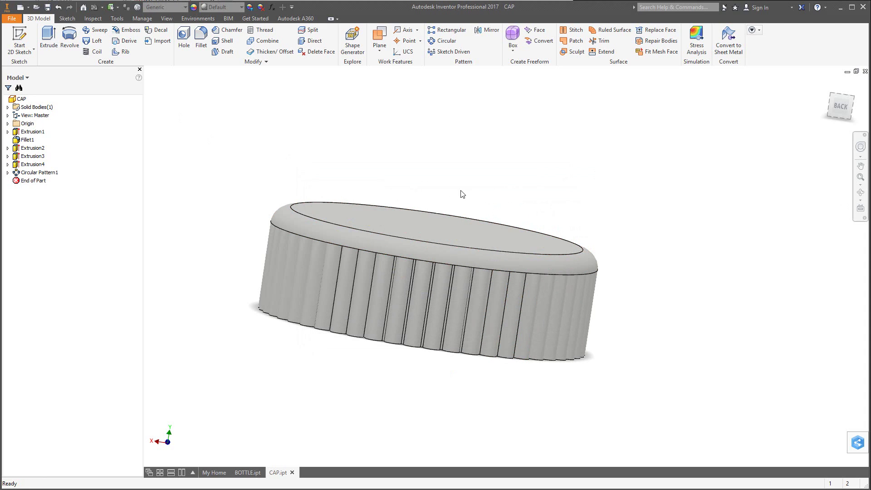
- Create a new assembly file
{"action": "left_click", "coordinate": [12, 20]}
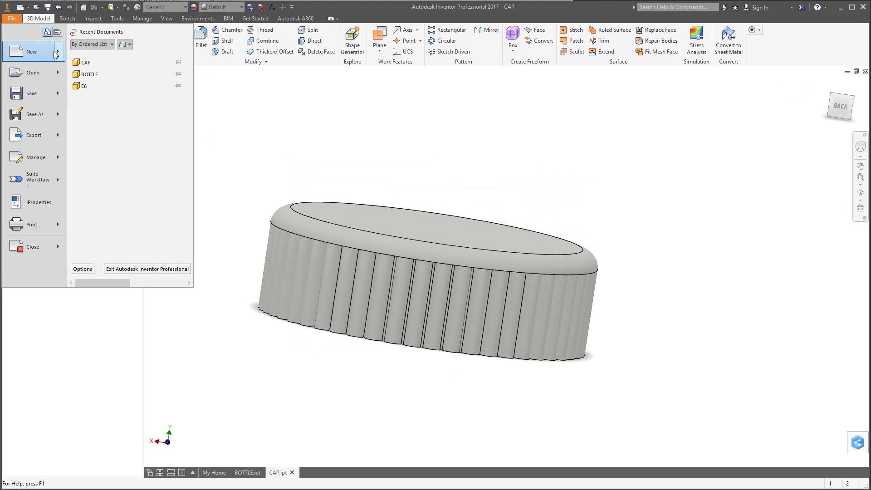
{"action": "mouse_move", "coordinate": [59, 55]}
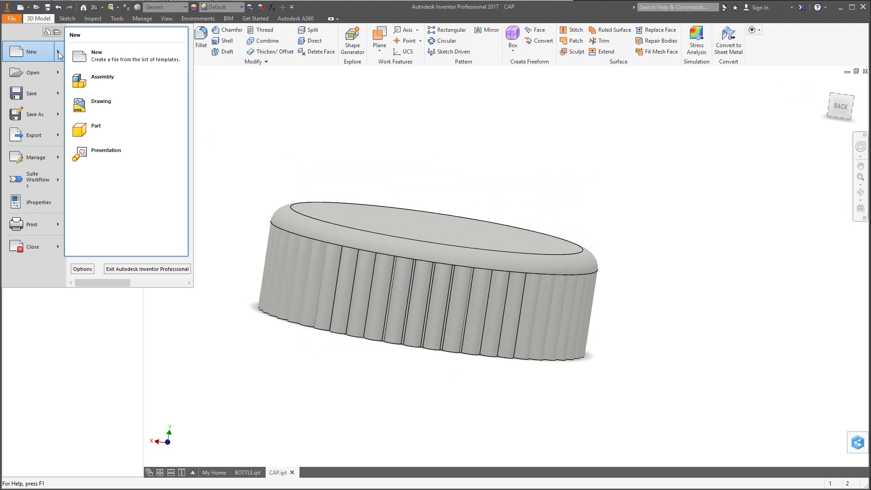
{"action": "left_click", "coordinate": [99, 87]}
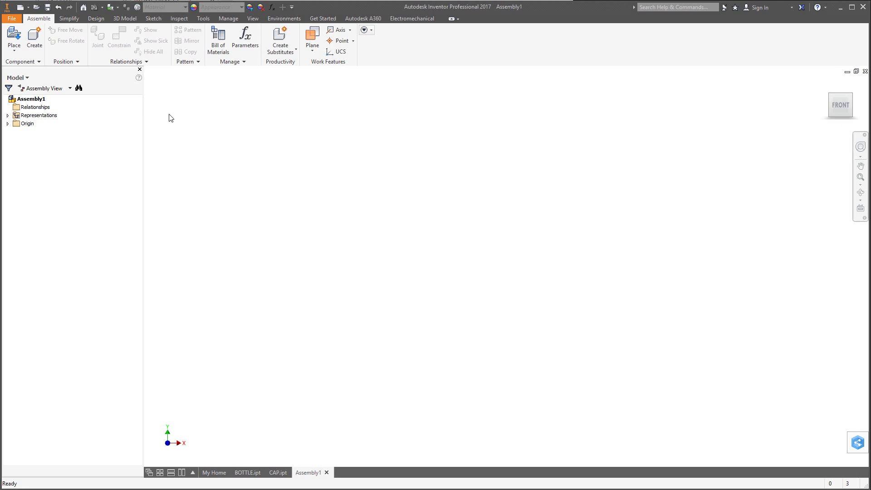
- Place one instance of the BOTTLE part from the Desktop into the assembly
{"action": "left_click", "coordinate": [14, 39]}
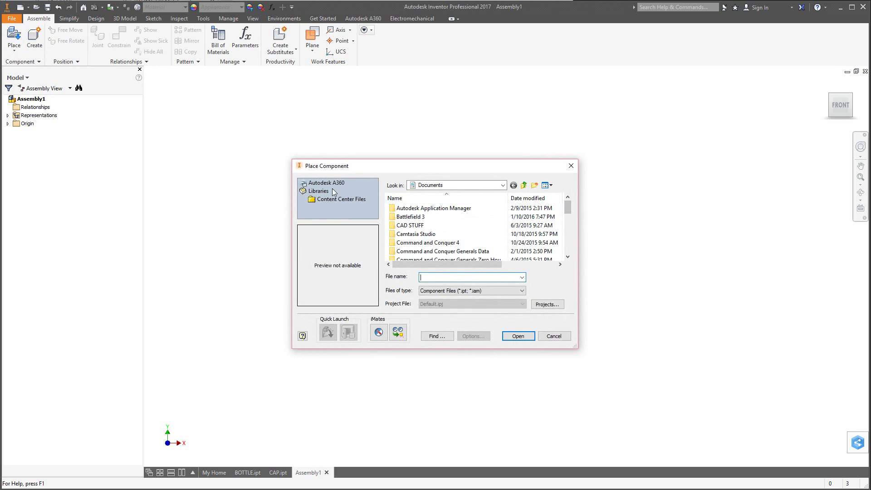
{"action": "left_click", "coordinate": [438, 185]}
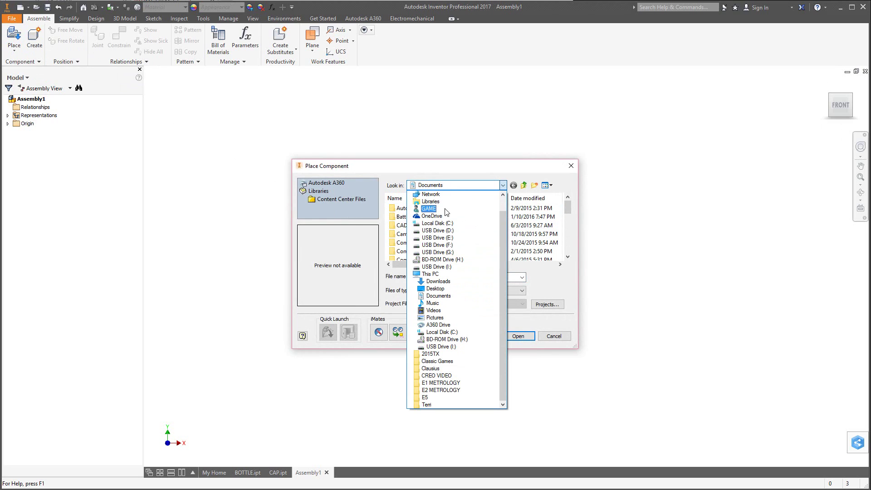
{"action": "left_click", "coordinate": [434, 289]}
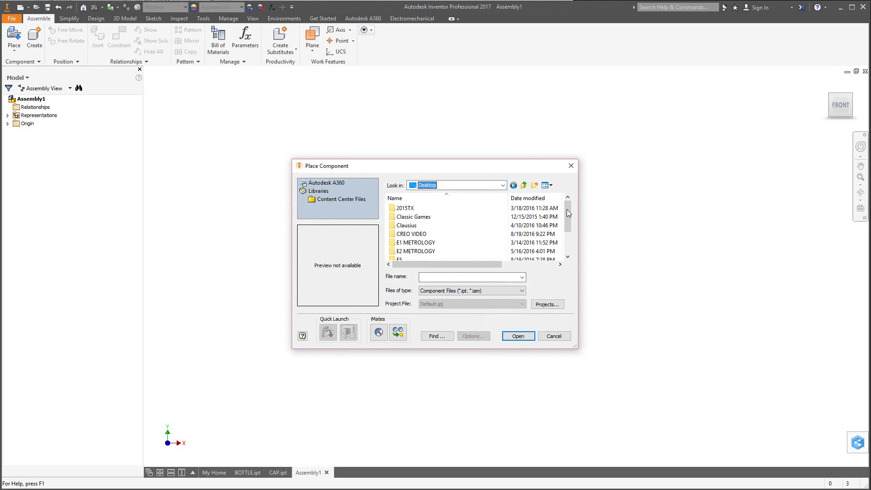
{"action": "left_click_drag", "start_coordinate": [566, 209], "coordinate": [566, 252]}
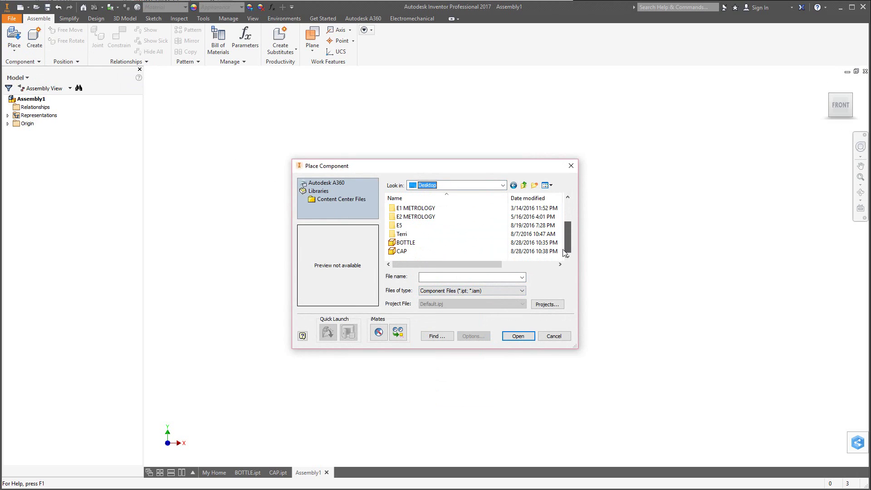
{"action": "left_click", "coordinate": [402, 242]}
{"action": "left_click", "coordinate": [512, 336]}
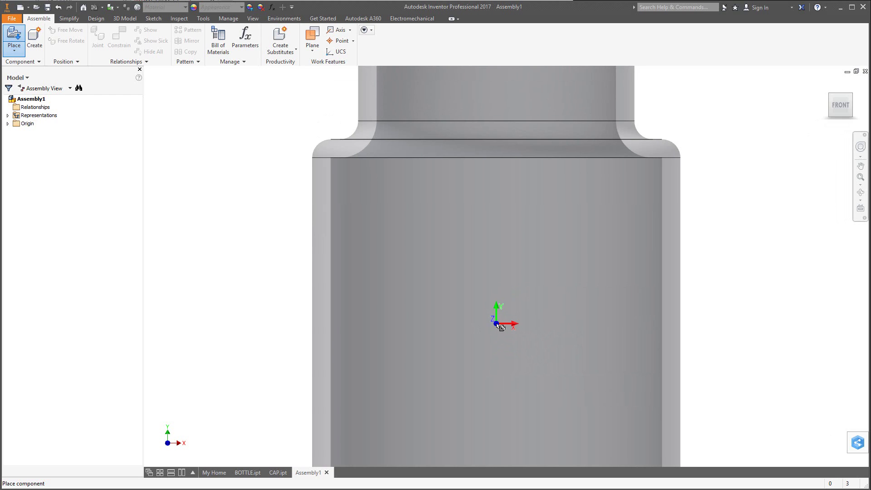
{"action": "left_click", "coordinate": [505, 349]}
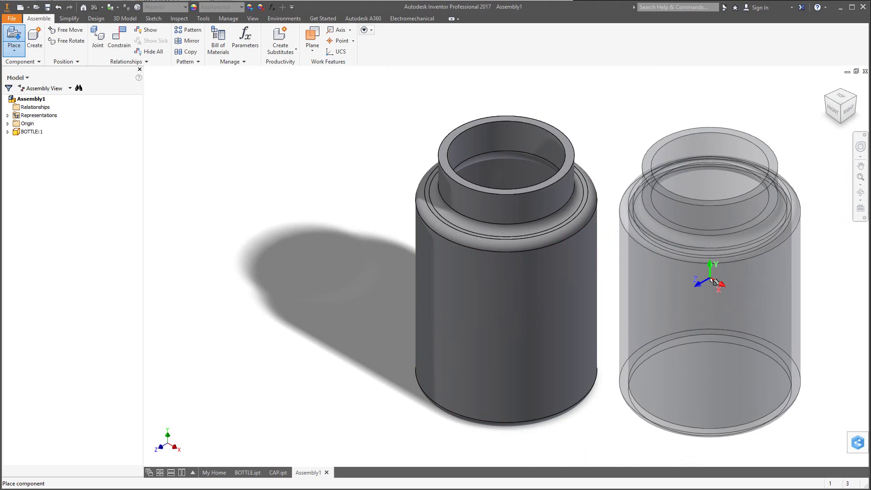
{"action": "key", "text": "Escape"}
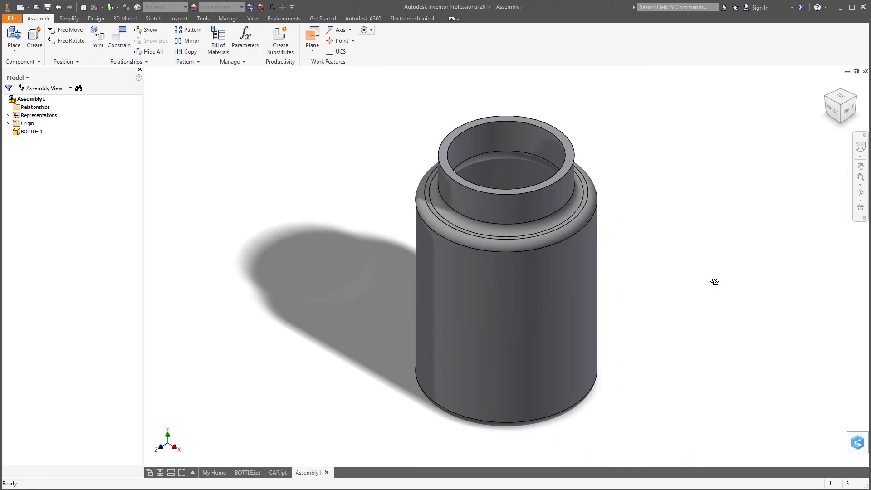
- Ground the bottle in the assembly and test that it cannot be moved
{"action": "right_click", "coordinate": [501, 310]}
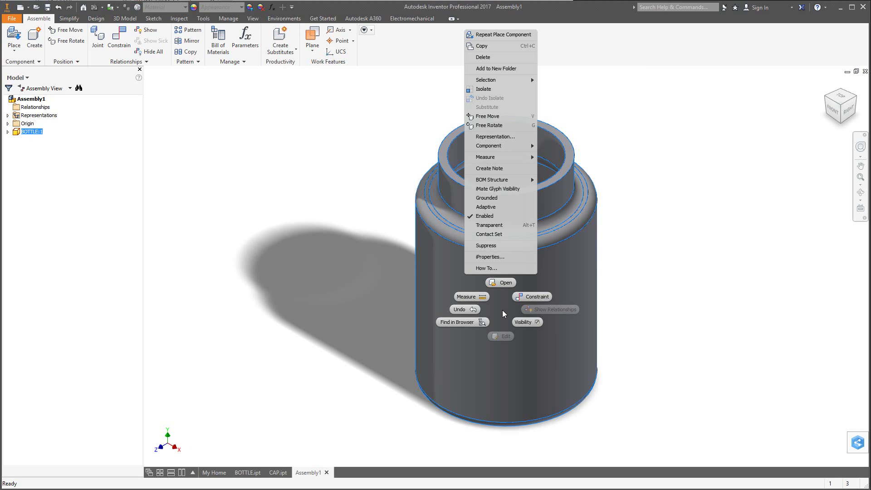
{"action": "key", "text": "Escape"}
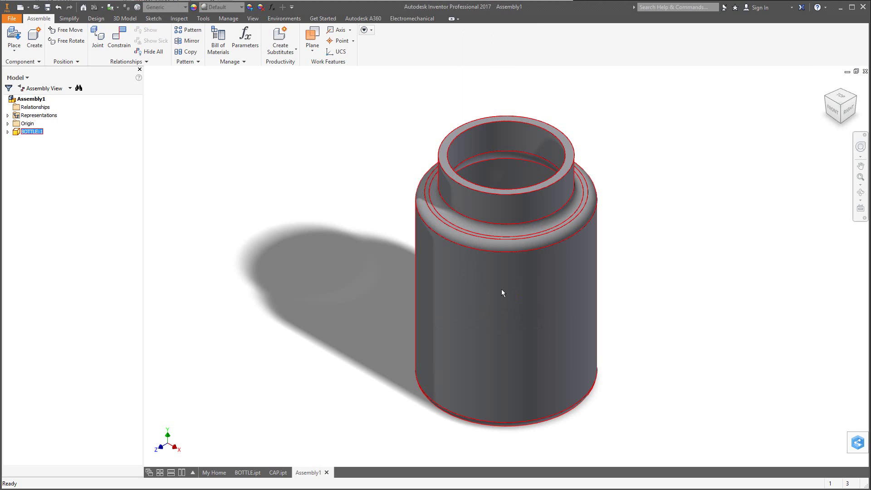
{"action": "right_click", "coordinate": [501, 290]}
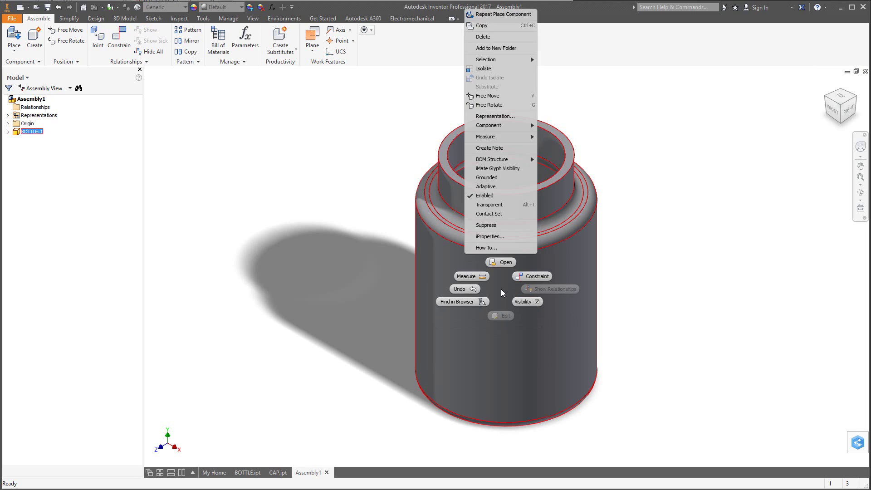
{"action": "left_click", "coordinate": [488, 177]}
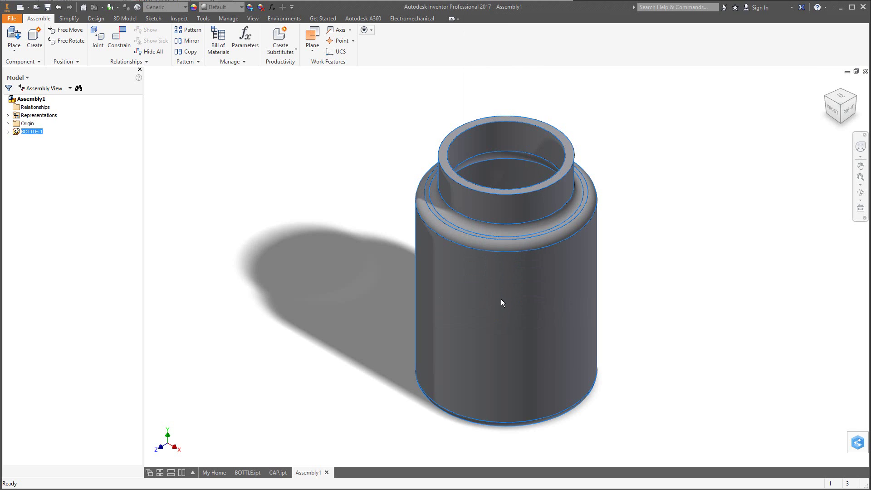
{"action": "left_click_drag", "start_coordinate": [501, 329], "coordinate": [569, 327]}
{"action": "left_click", "coordinate": [359, 327]}
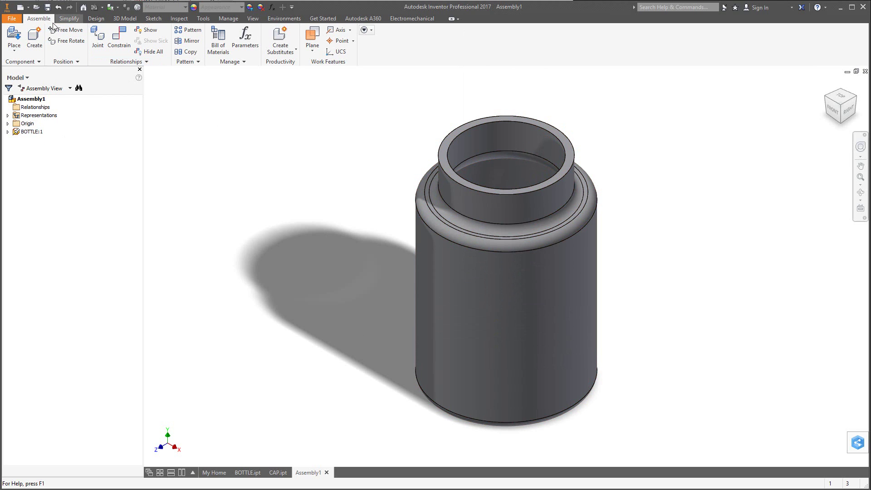
- Place one instance of the CAP part from the Desktop above the bottle
{"action": "left_click", "coordinate": [14, 36]}
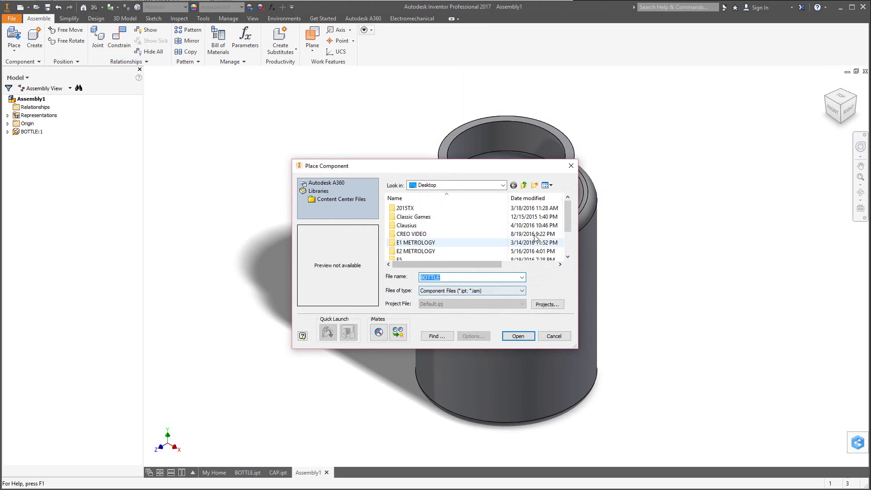
{"action": "scroll", "coordinate": [529, 249], "scroll_direction": "down", "scroll_amount": 2}
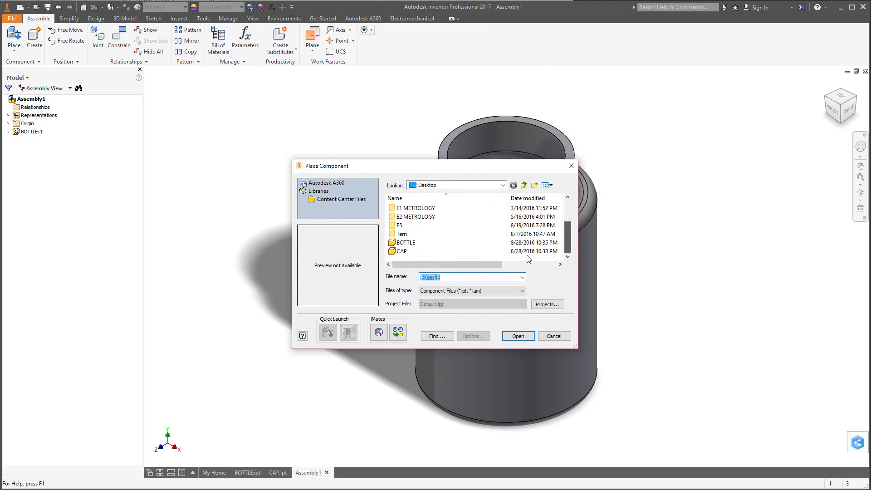
{"action": "left_click", "coordinate": [402, 251]}
{"action": "left_click", "coordinate": [514, 337]}
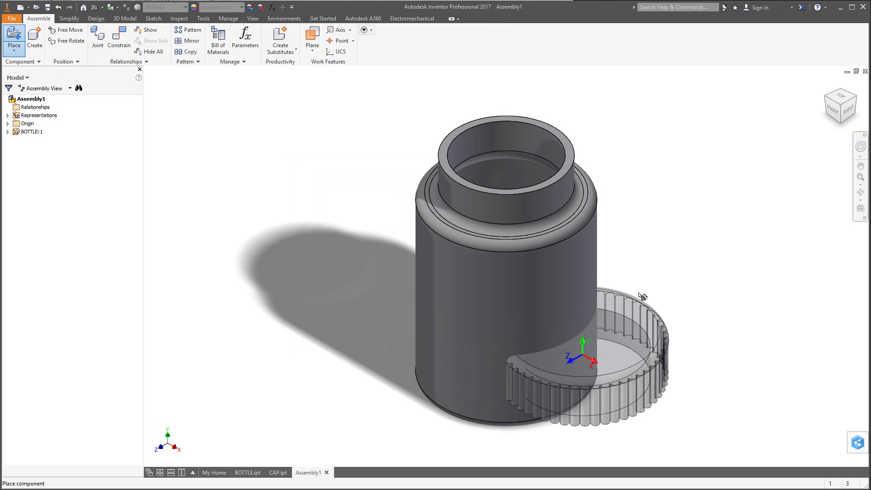
{"action": "scroll", "coordinate": [645, 283], "scroll_direction": "up", "scroll_amount": 3}
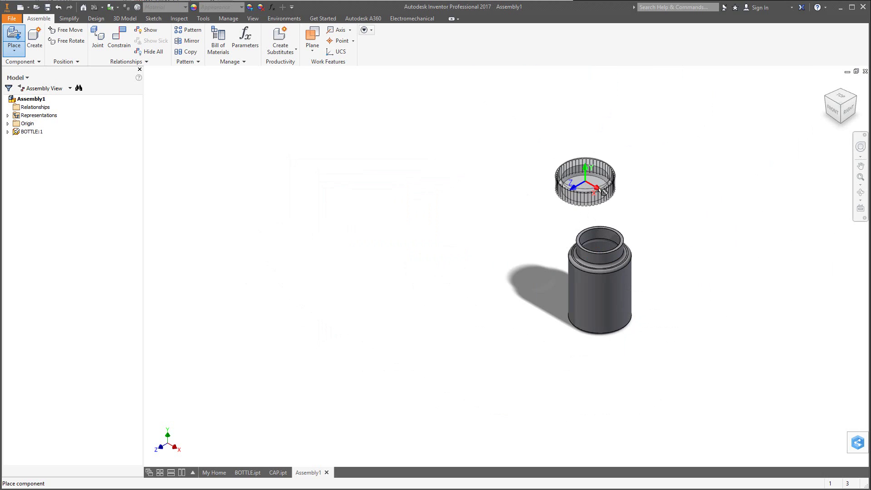
{"action": "left_click", "coordinate": [590, 171]}
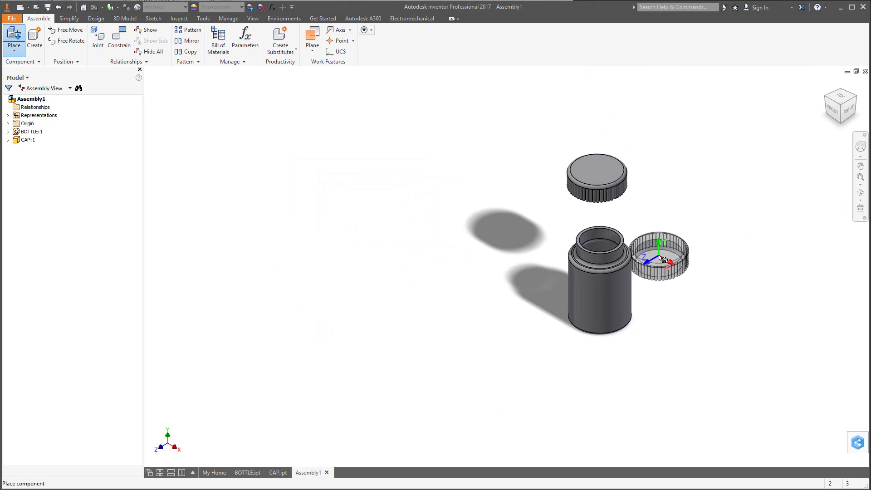
{"action": "key", "text": "Escape"}
- Mate the bottle neck's axis with the axis of the cap's inner wall at zero offset, and slide the cap off the neck
{"action": "scroll", "coordinate": [616, 278], "scroll_direction": "down", "scroll_amount": 5}
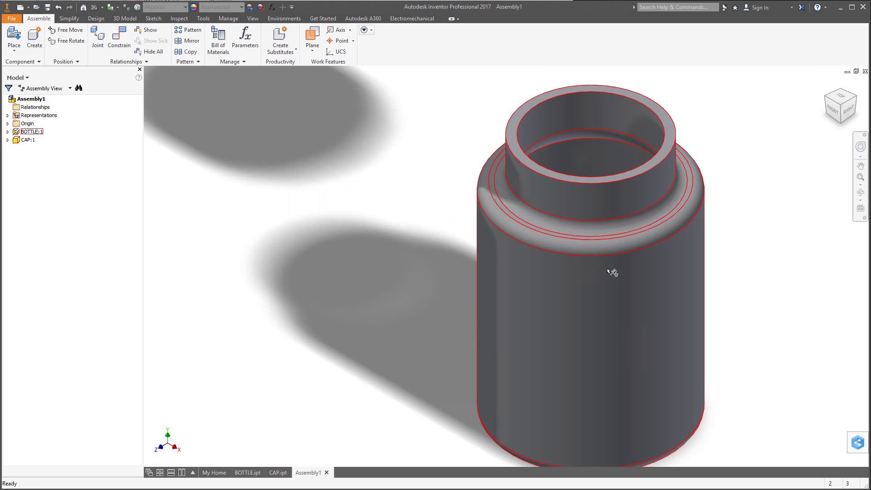
{"action": "scroll", "coordinate": [610, 272], "scroll_direction": "up", "scroll_amount": 4}
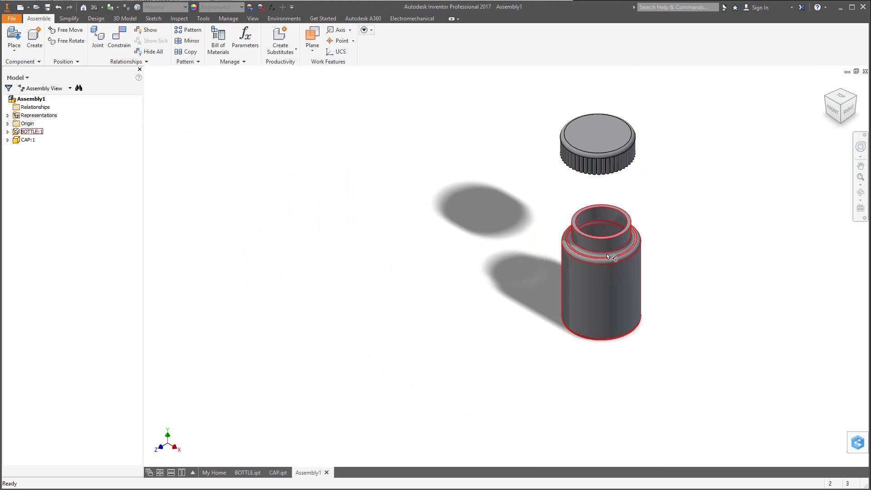
{"action": "middle_click_drag", "start_coordinate": [611, 258], "coordinate": [521, 206], "text": "shift"}
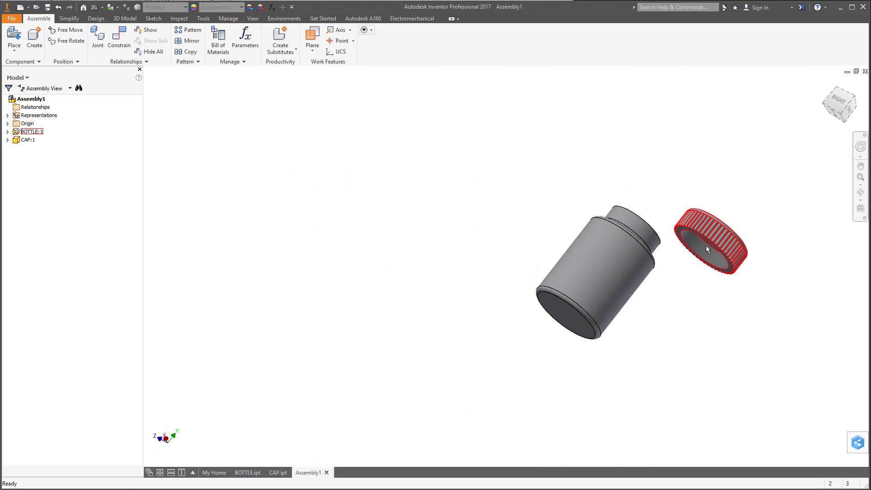
{"action": "scroll", "coordinate": [715, 232], "scroll_direction": "down", "scroll_amount": 2}
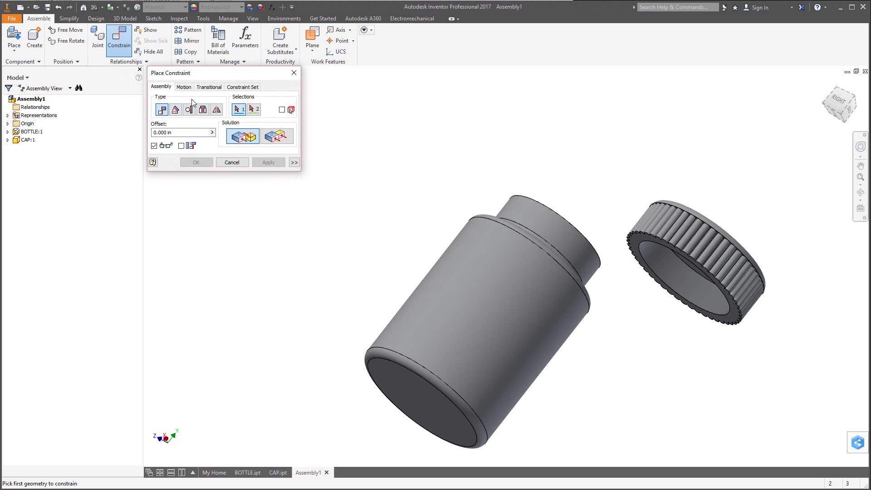
{"action": "left_click", "coordinate": [573, 245]}
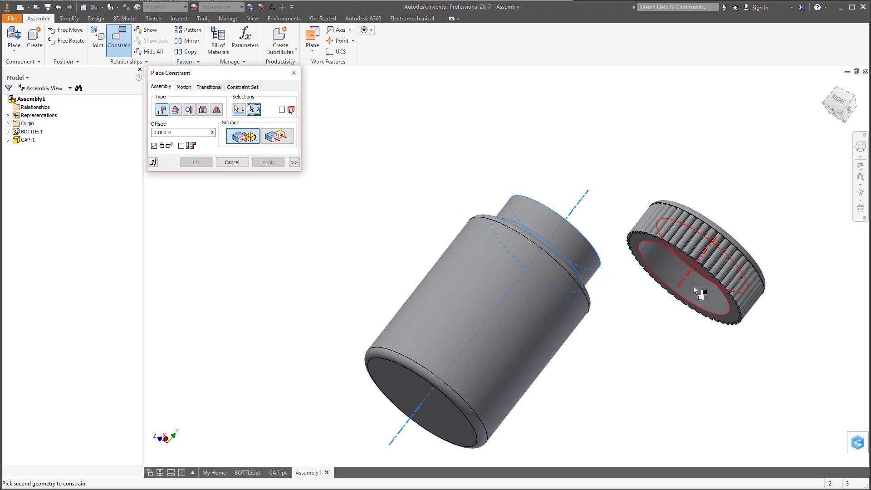
{"action": "mouse_move", "coordinate": [699, 294]}
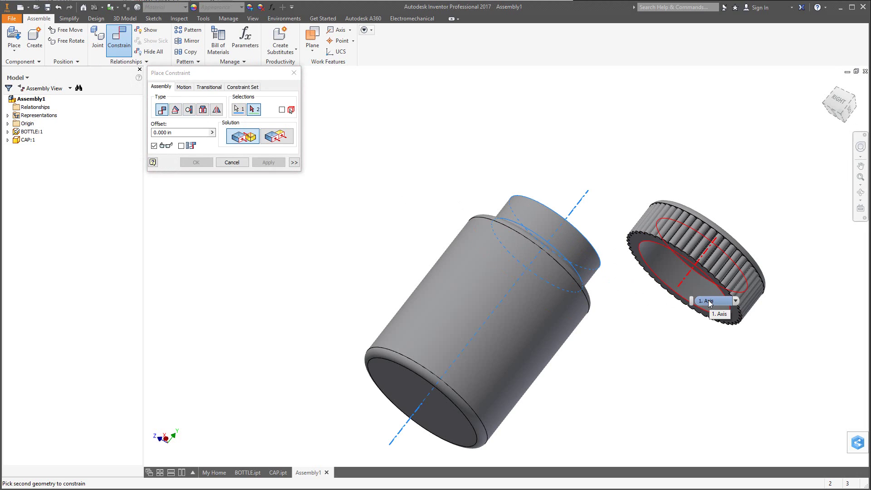
{"action": "left_click", "coordinate": [710, 302]}
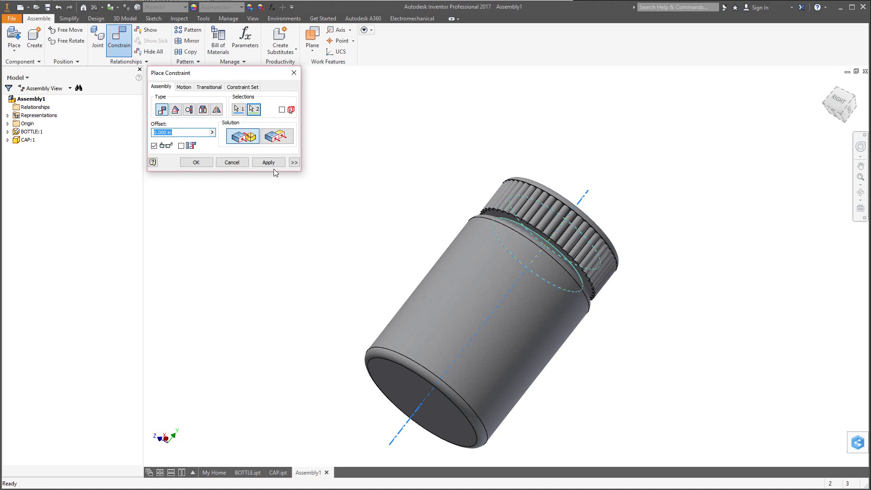
{"action": "left_click", "coordinate": [196, 162]}
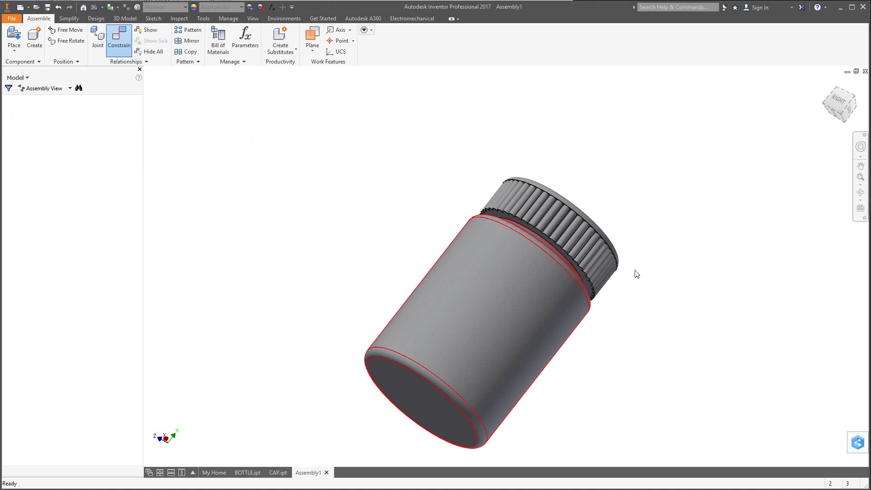
{"action": "left_click_drag", "start_coordinate": [578, 226], "coordinate": [654, 139]}
{"action": "left_click", "coordinate": [376, 225]}
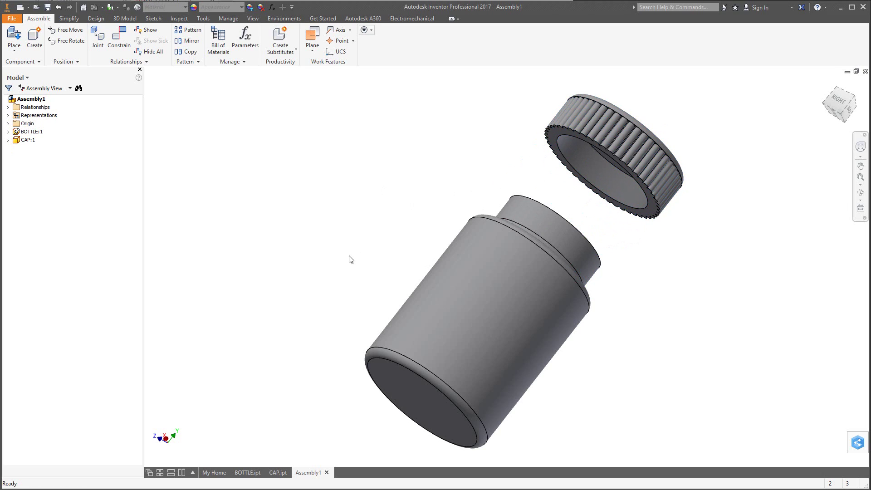
- Mate the cap's inside top face to the rim face of the bottle neck at 0.000 in offset
{"action": "left_click", "coordinate": [117, 44]}
{"action": "scroll", "coordinate": [590, 189], "scroll_direction": "up", "scroll_amount": 5}
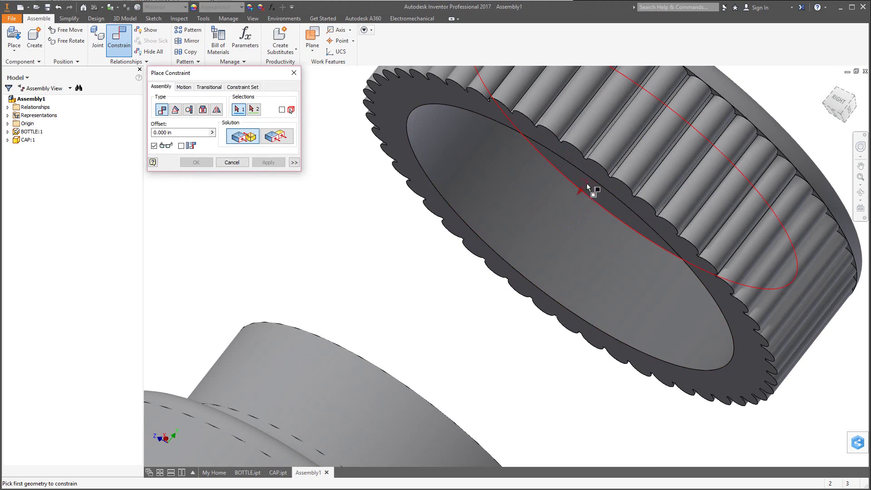
{"action": "middle_click_drag", "start_coordinate": [589, 210], "coordinate": [618, 240], "text": "shift"}
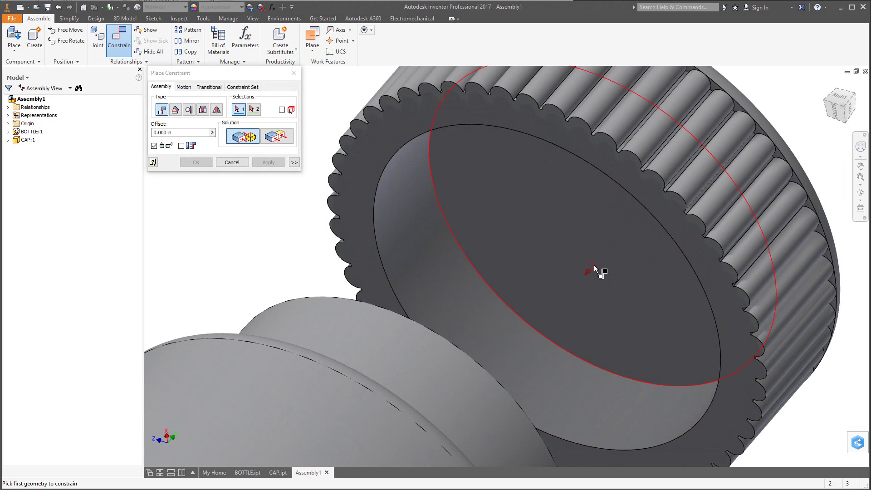
{"action": "left_click", "coordinate": [595, 268]}
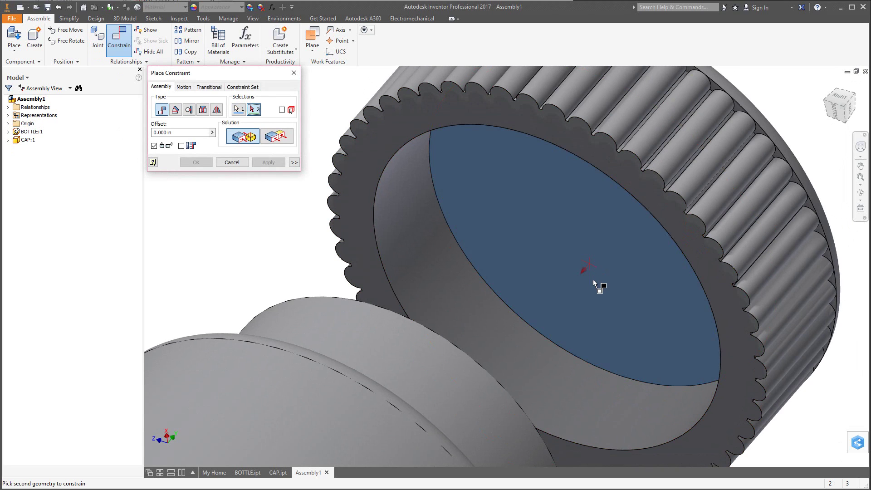
{"action": "scroll", "coordinate": [593, 287], "scroll_direction": "up", "scroll_amount": 5}
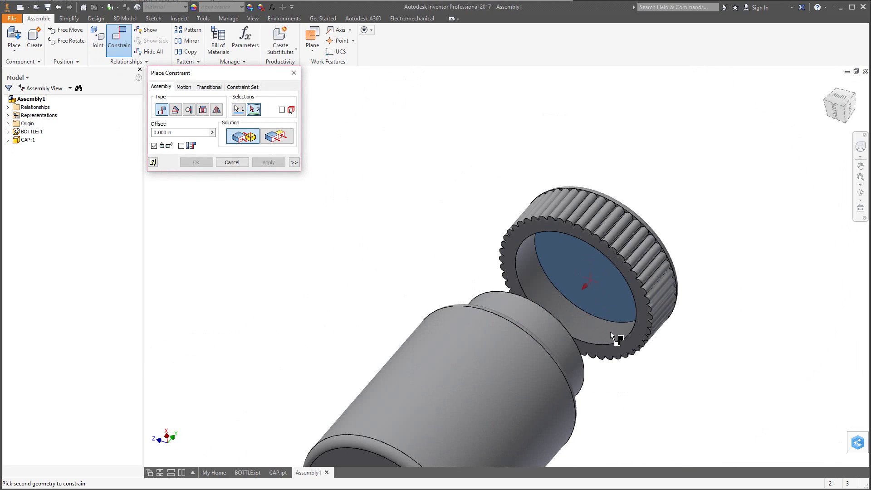
{"action": "middle_click_drag", "start_coordinate": [615, 362], "coordinate": [614, 382], "text": "shift"}
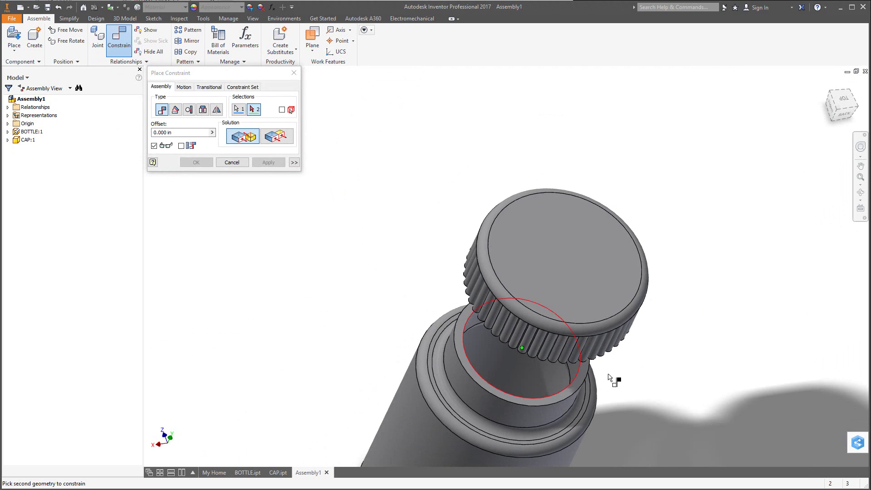
{"action": "scroll", "coordinate": [560, 390], "scroll_direction": "down", "scroll_amount": 5}
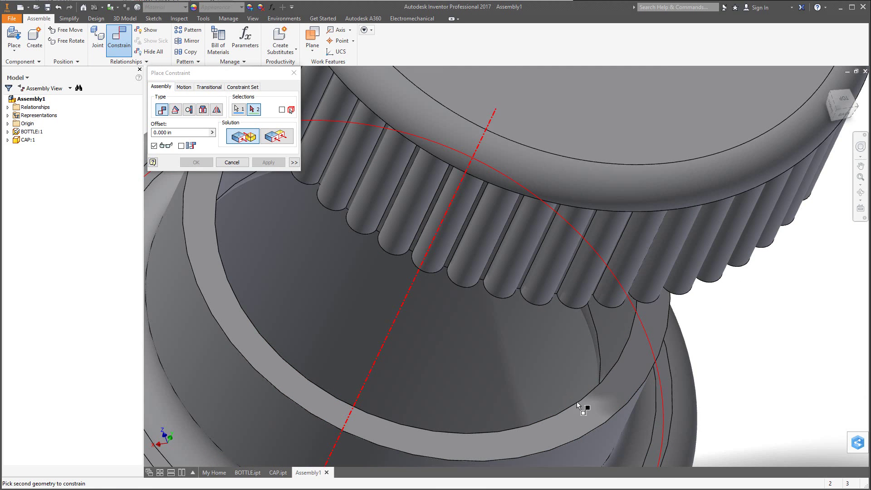
{"action": "left_click", "coordinate": [608, 408]}
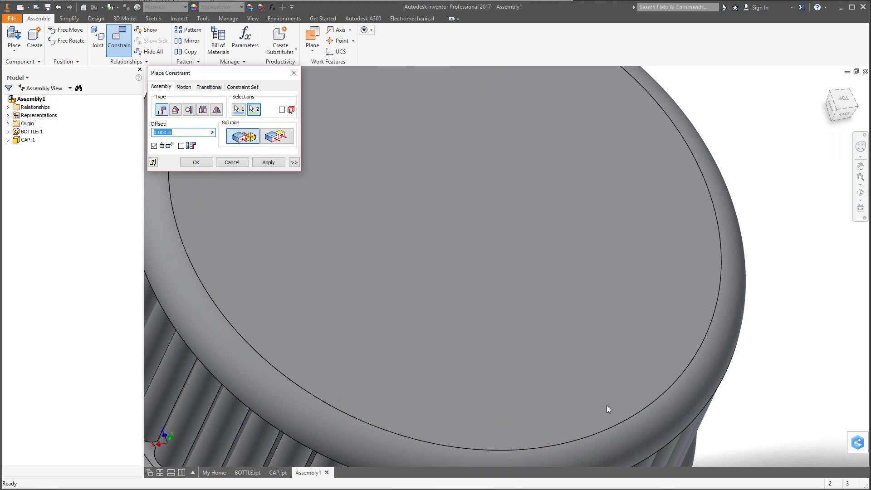
{"action": "left_click", "coordinate": [197, 163]}
{"action": "scroll", "coordinate": [395, 254], "scroll_direction": "up", "scroll_amount": 6}
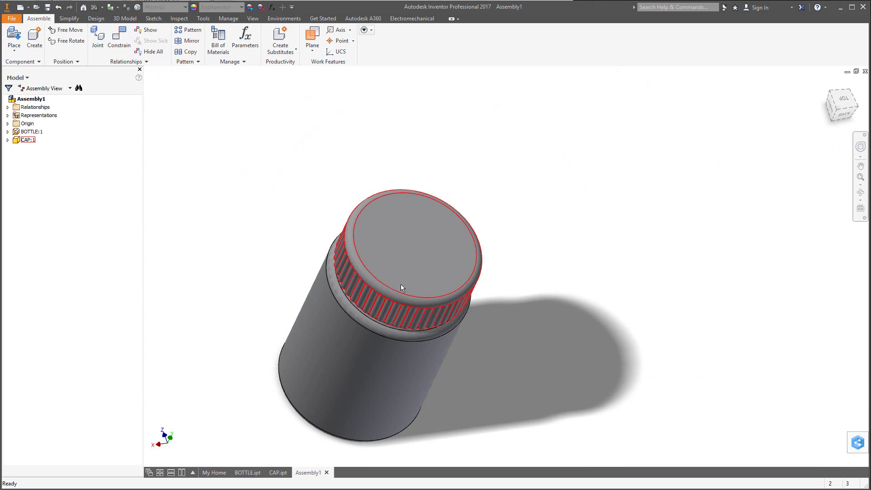
{"action": "scroll", "coordinate": [401, 284], "scroll_direction": "up", "scroll_amount": 3}
{"action": "middle_click_drag", "start_coordinate": [401, 284], "coordinate": [429, 259], "text": "shift"}
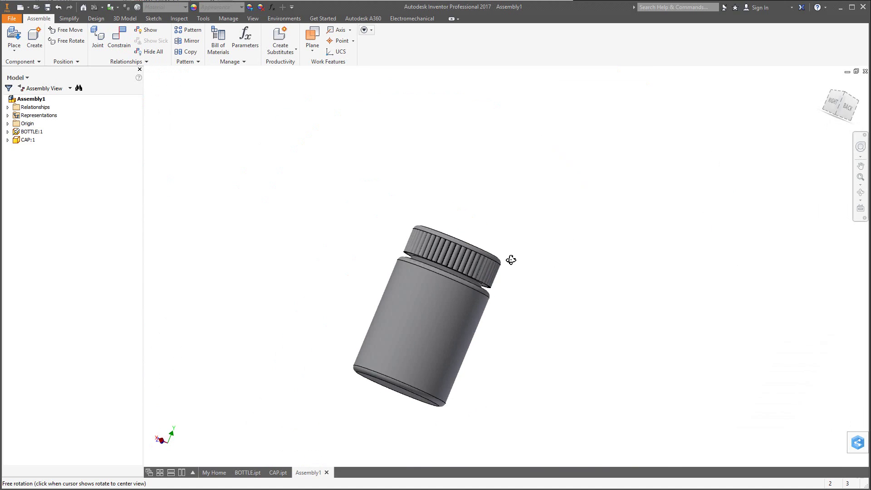
{"action": "mouse_move", "coordinate": [512, 259]}
{"action": "middle_mouse_down", "text": "shift"}
{"action": "mouse_move", "coordinate": [508, 270]}
{"action": "mouse_move", "coordinate": [519, 272]}
{"action": "middle_mouse_up", "text": "shift"}
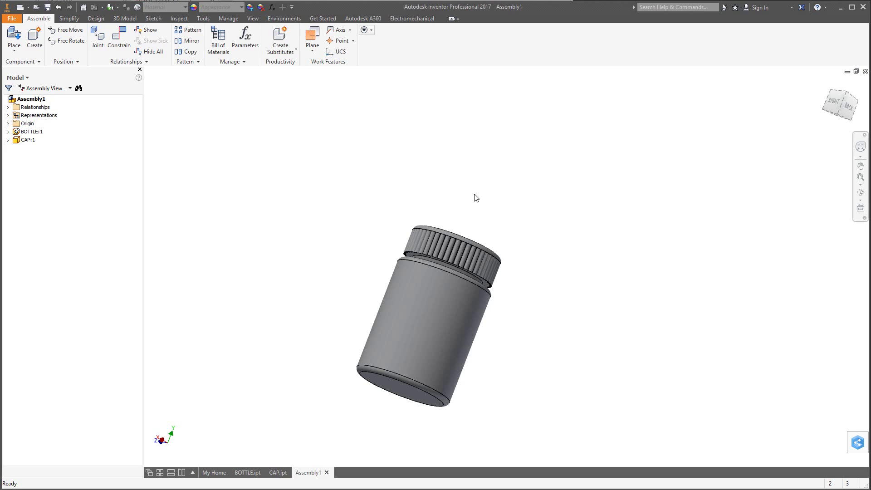
{"action": "scroll", "coordinate": [411, 320], "scroll_direction": "up", "scroll_amount": 3}
{"action": "scroll", "coordinate": [406, 316], "scroll_direction": "down", "scroll_amount": 3}
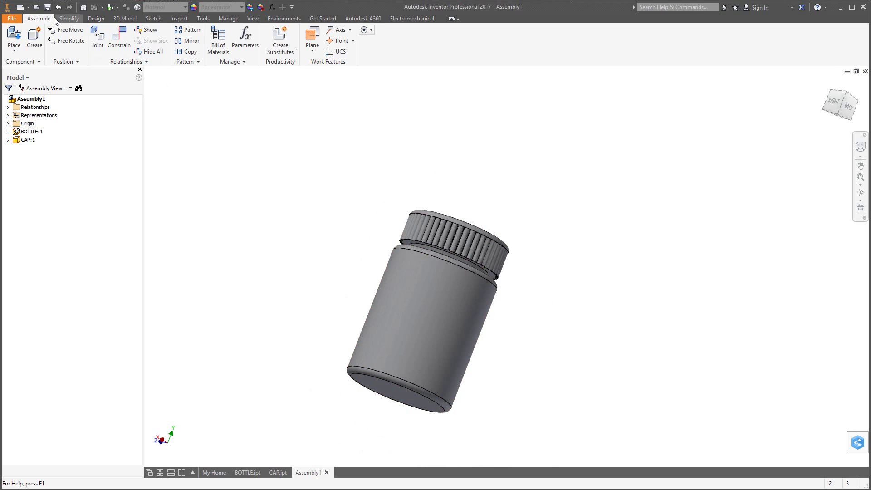
{"action": "left_click", "coordinate": [12, 20]}
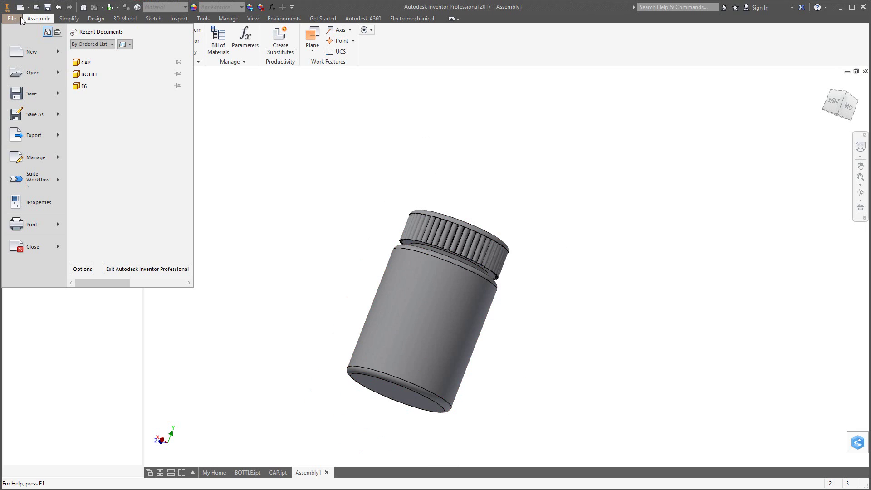
{"action": "mouse_move", "coordinate": [50, 55]}
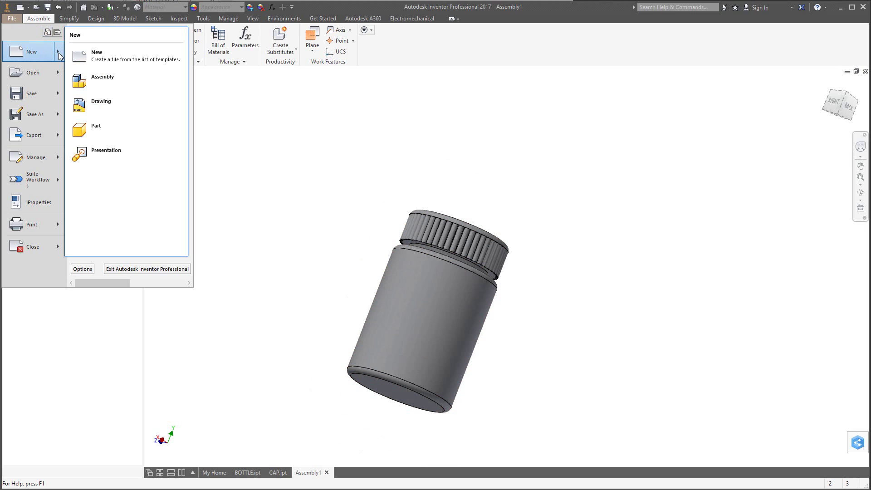
{"action": "left_click", "coordinate": [102, 151]}
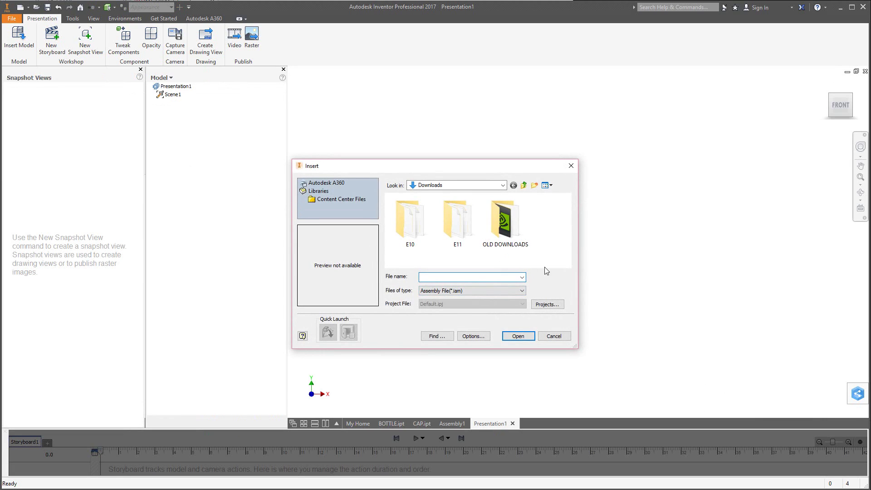
{"action": "left_click", "coordinate": [503, 186]}
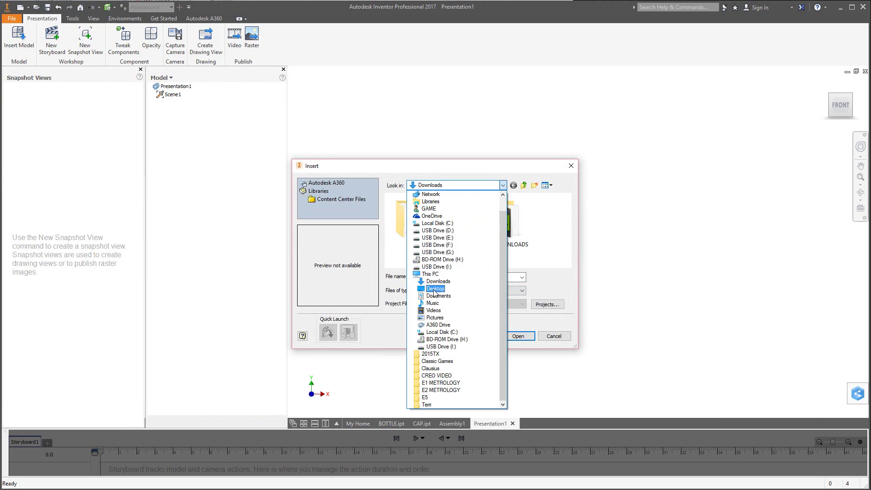
{"action": "left_click", "coordinate": [434, 289]}
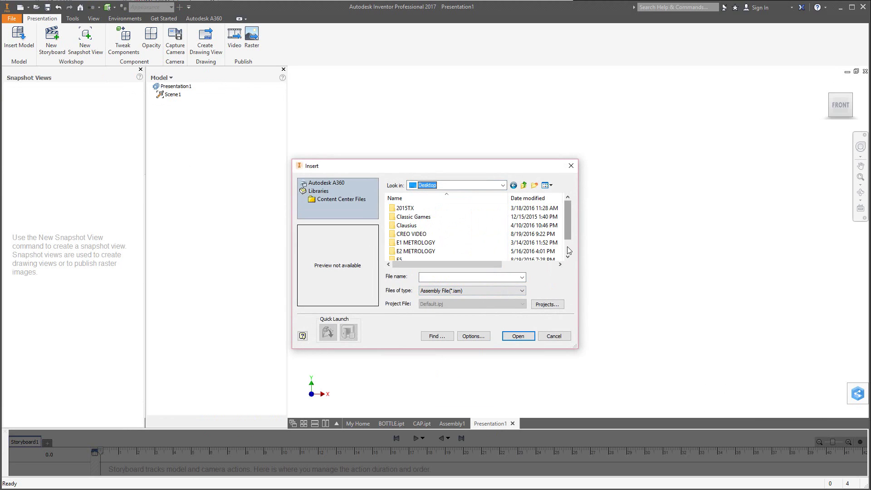
{"action": "scroll", "coordinate": [569, 245], "scroll_direction": "down", "scroll_amount": 1}
{"action": "left_click", "coordinate": [558, 338]}
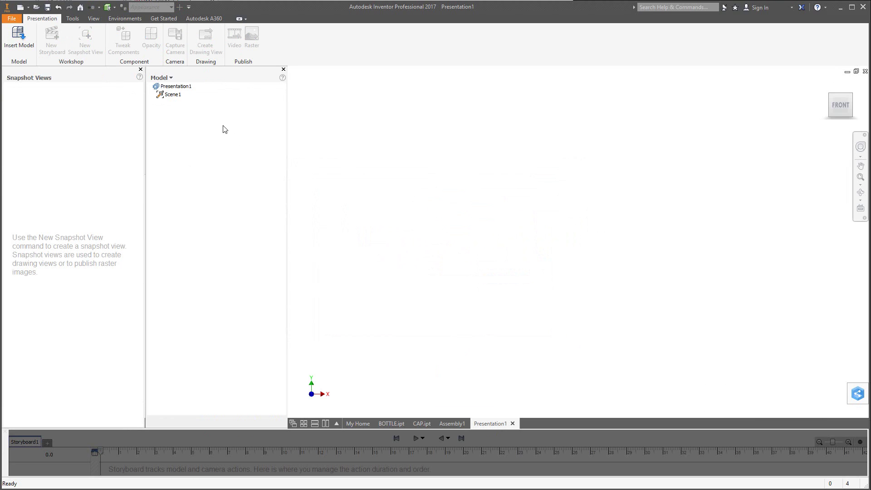
{"action": "left_click", "coordinate": [864, 72]}
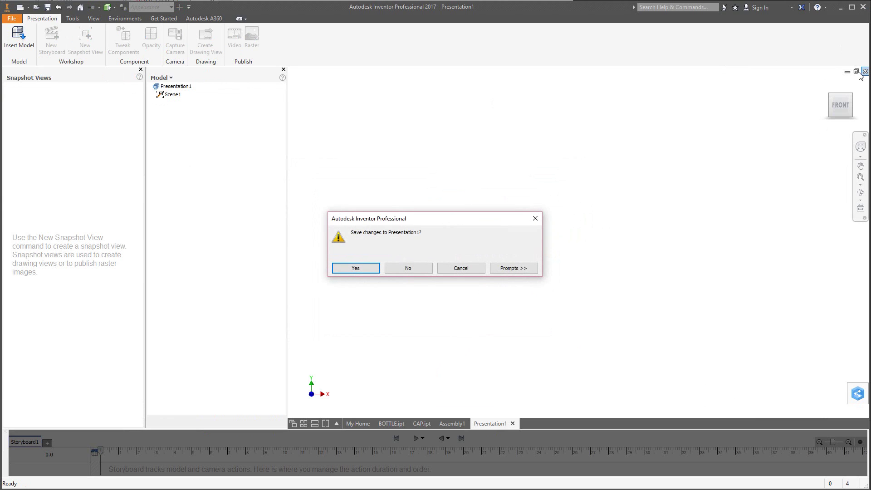
{"action": "left_click", "coordinate": [408, 268]}
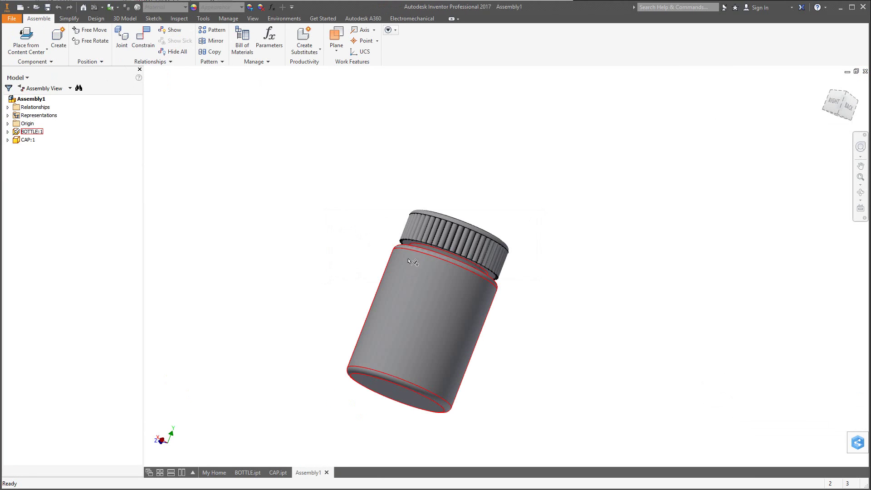
- Save the assembly to the Desktop as MED BOTTLE
{"action": "left_click", "coordinate": [47, 8]}
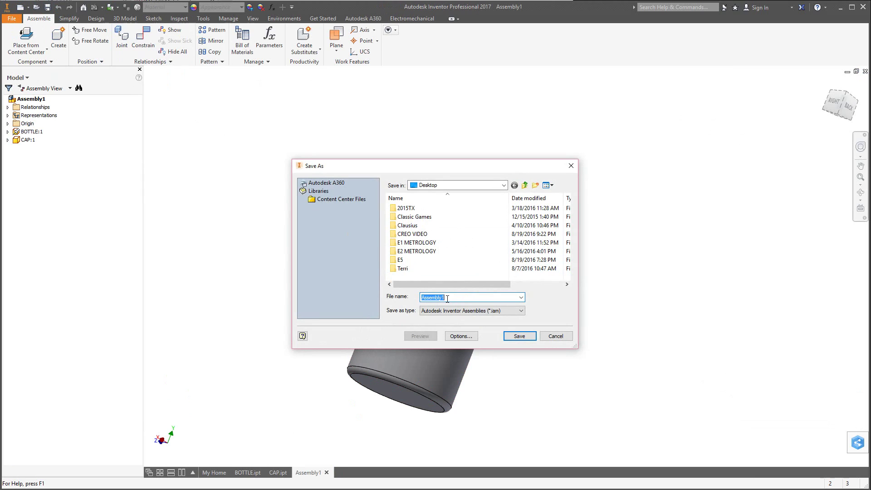
{"action": "type", "text": "MED BOTTLE"}
{"action": "left_click", "coordinate": [516, 336]}
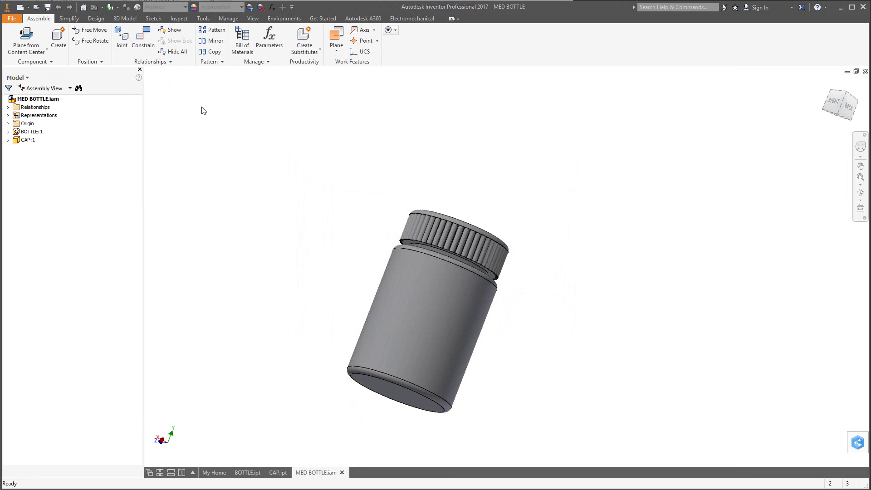
- Create a new presentation and insert the MED BOTTLE assembly from the Desktop into it
{"action": "left_click", "coordinate": [14, 19]}
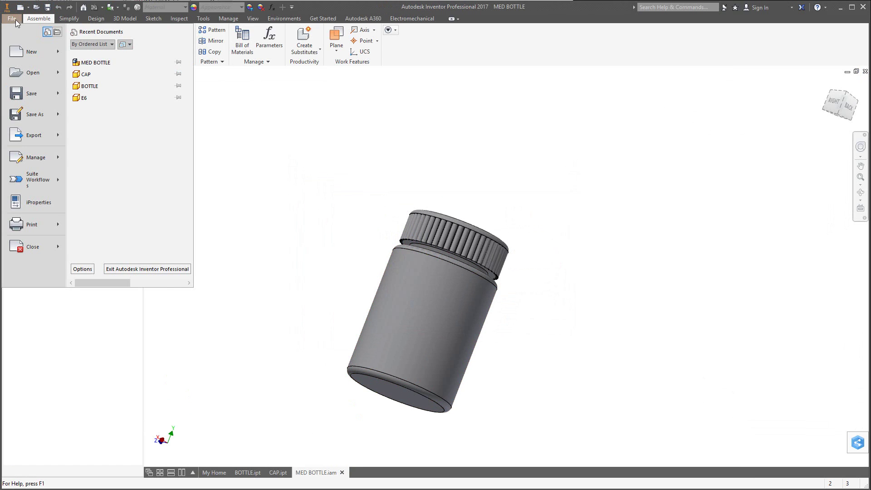
{"action": "mouse_move", "coordinate": [48, 56]}
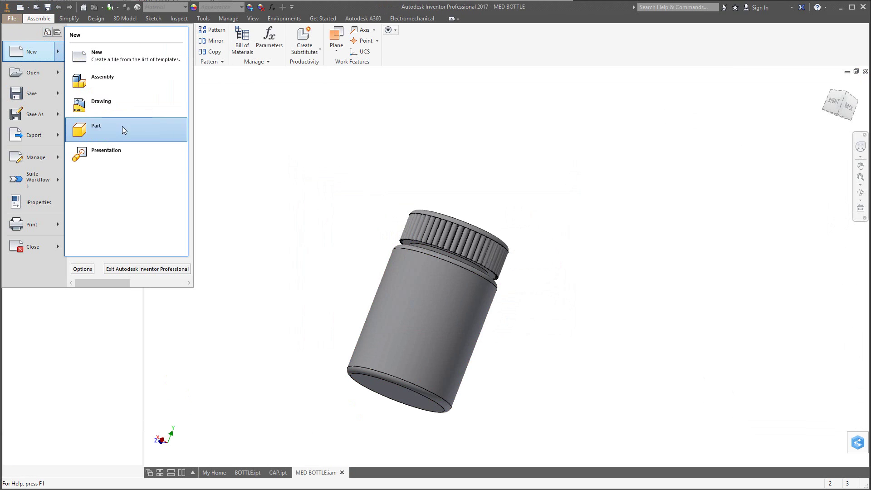
{"action": "left_click", "coordinate": [109, 151]}
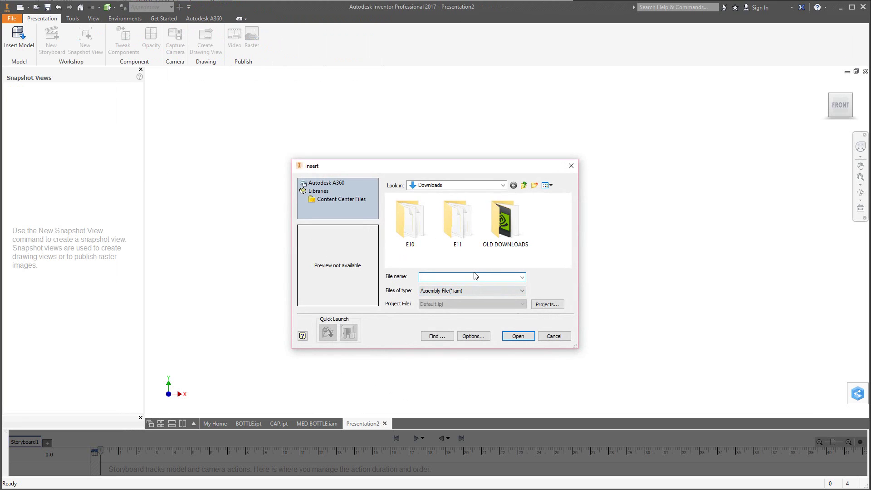
{"action": "left_click", "coordinate": [503, 185]}
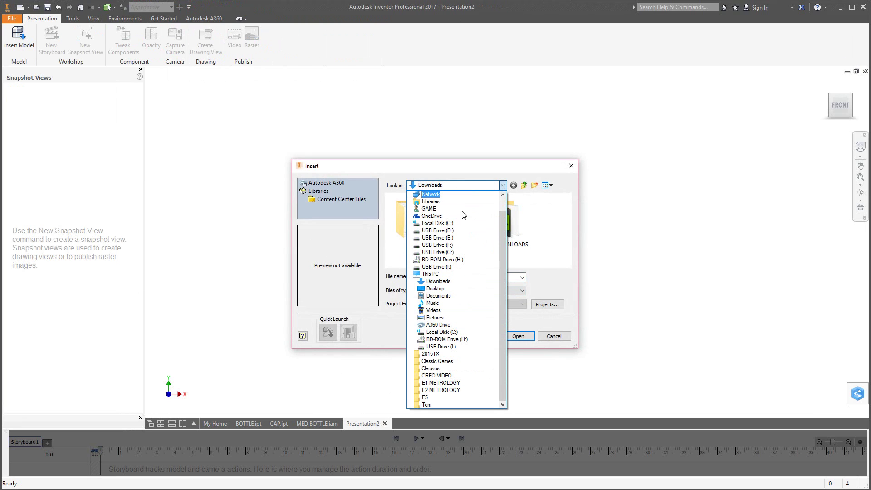
{"action": "left_click", "coordinate": [436, 289]}
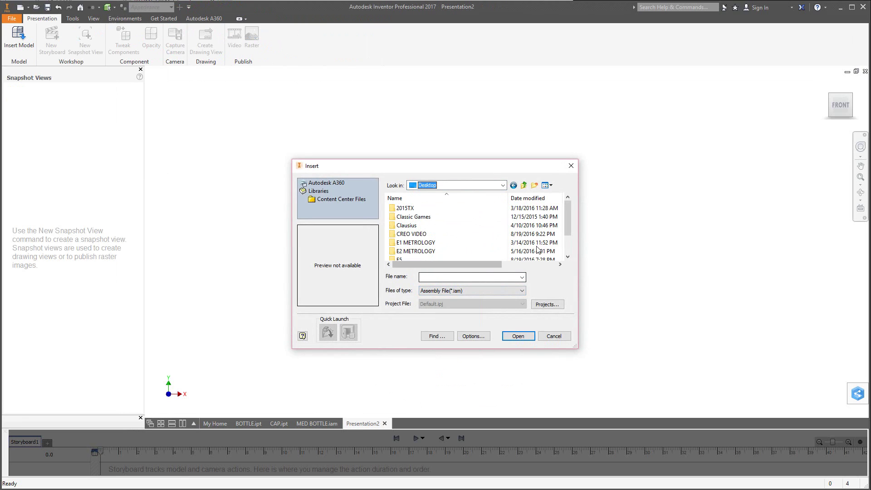
{"action": "left_click_drag", "start_coordinate": [569, 222], "coordinate": [571, 245]}
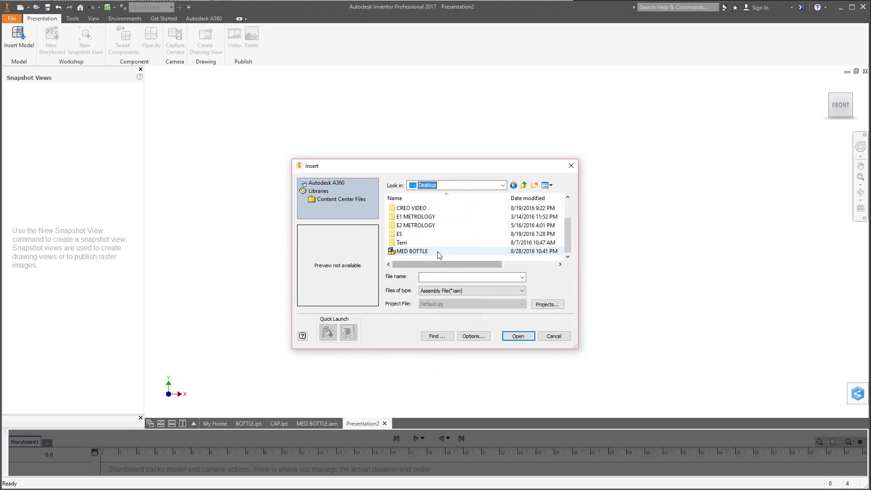
{"action": "left_click", "coordinate": [412, 252]}
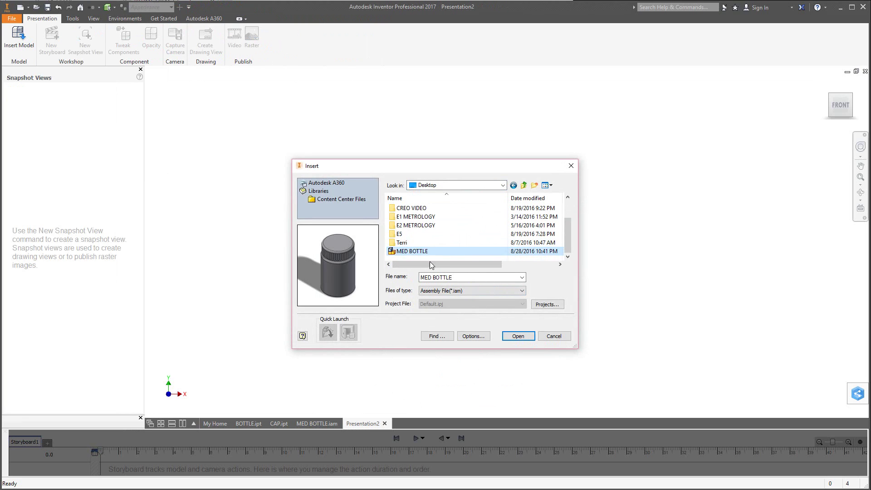
{"action": "left_click", "coordinate": [520, 338]}
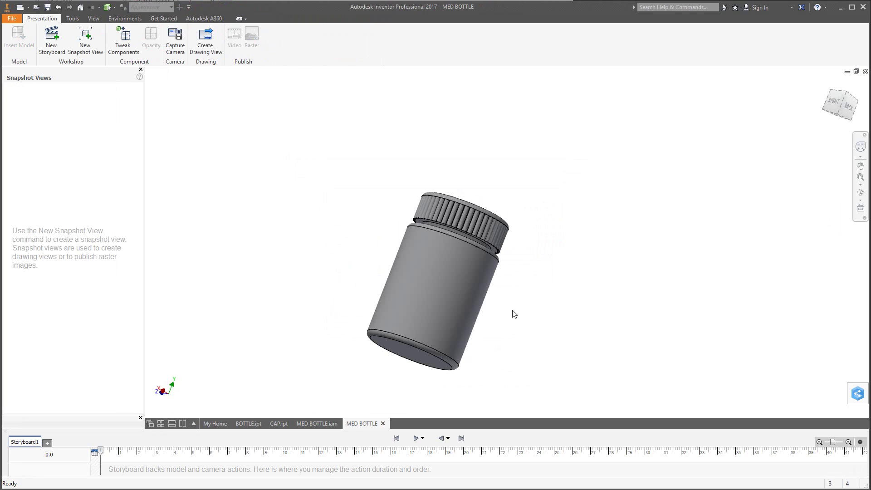
- Tweak the cap about 1.9 in straight up off the bottle along its Y axis, with a duration of 2.500 s
{"action": "middle_click_drag", "start_coordinate": [486, 203], "coordinate": [505, 229], "text": "shift"}
{"action": "scroll", "coordinate": [433, 282], "scroll_direction": "up", "scroll_amount": 3}
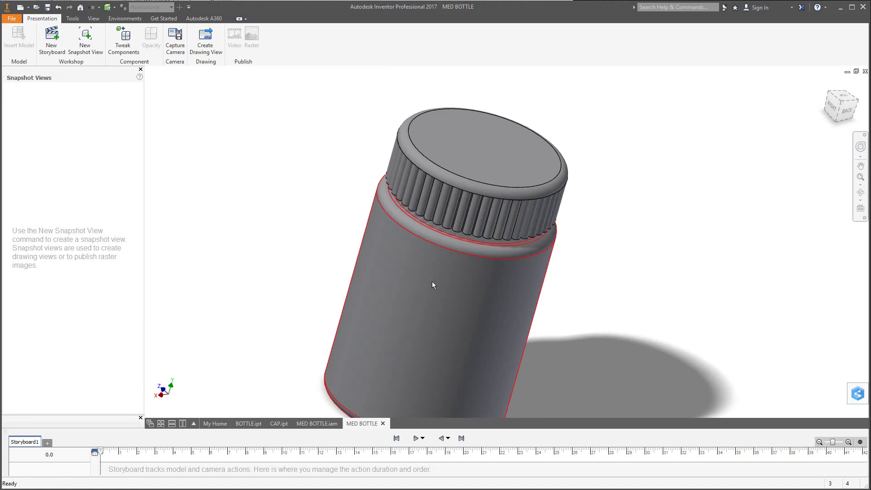
{"action": "scroll", "coordinate": [429, 272], "scroll_direction": "up", "scroll_amount": 4}
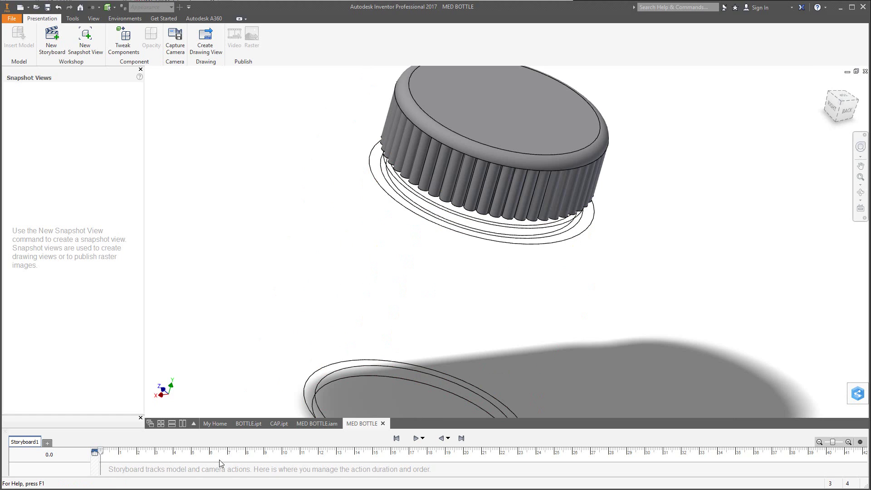
{"action": "scroll", "coordinate": [376, 272], "scroll_direction": "down", "scroll_amount": 3}
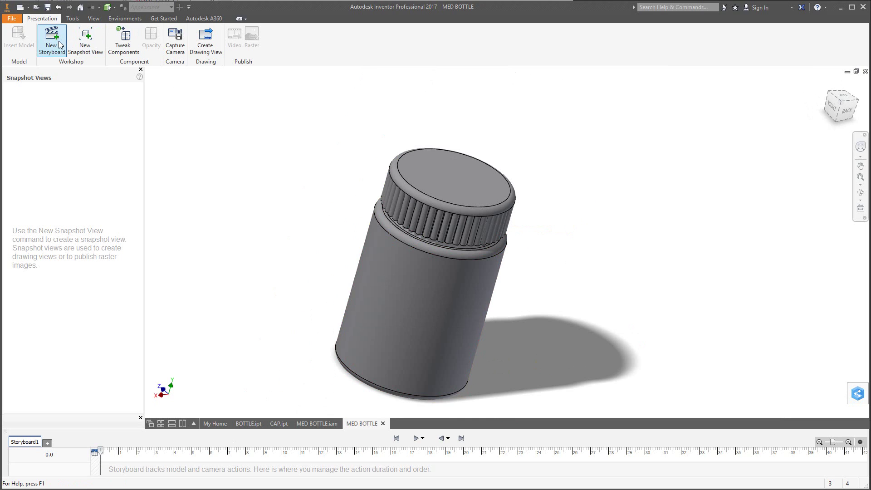
{"action": "left_click", "coordinate": [127, 44]}
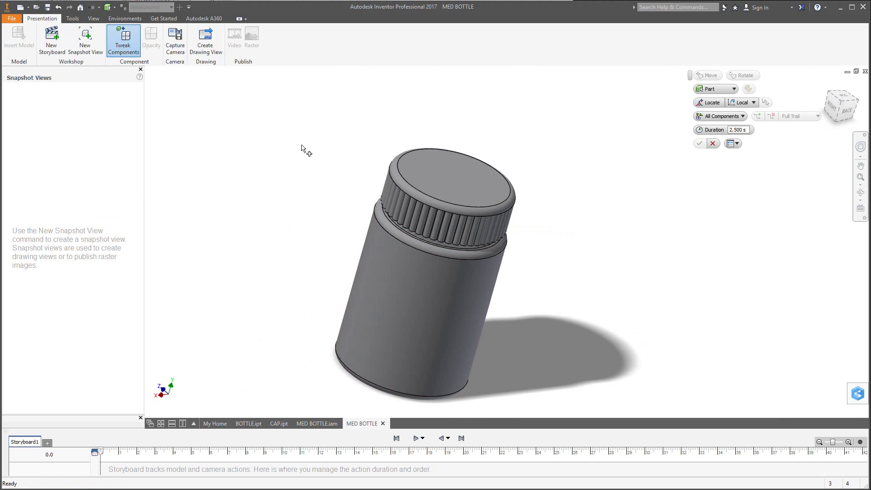
{"action": "left_click", "coordinate": [455, 184]}
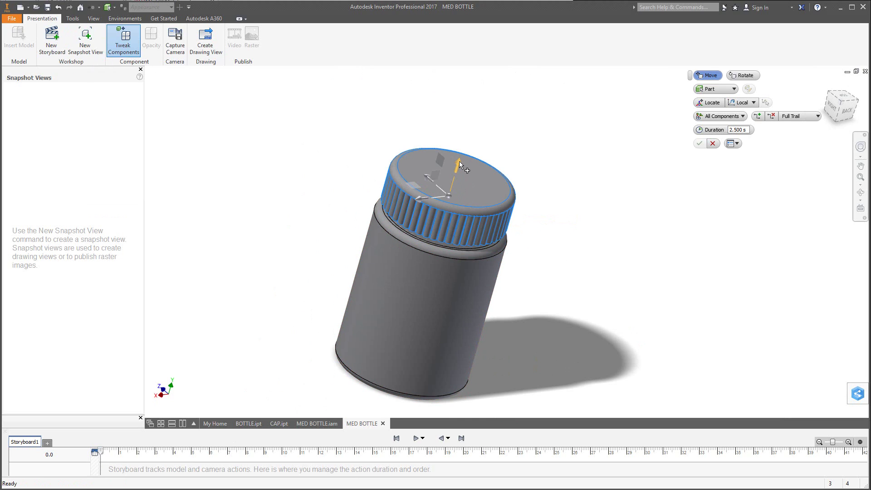
{"action": "left_click_drag", "start_coordinate": [460, 164], "coordinate": [492, 52]}
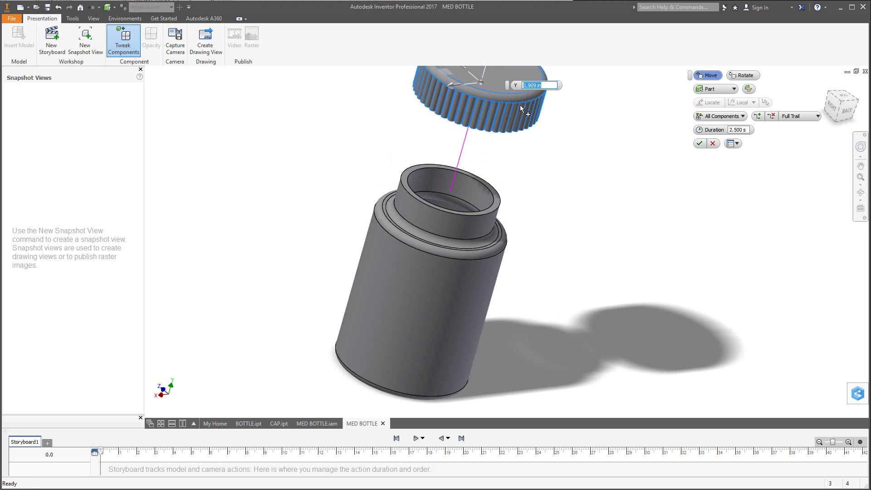
{"action": "left_click", "coordinate": [699, 144]}
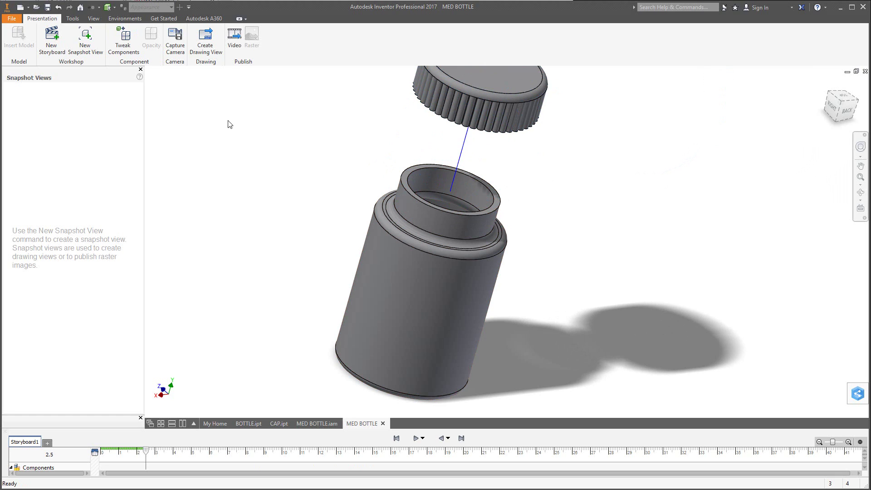
- Save the presentation to the Desktop as MED BOTTLE, including changes to the dependent assembly and cap files
{"action": "left_click", "coordinate": [46, 8]}
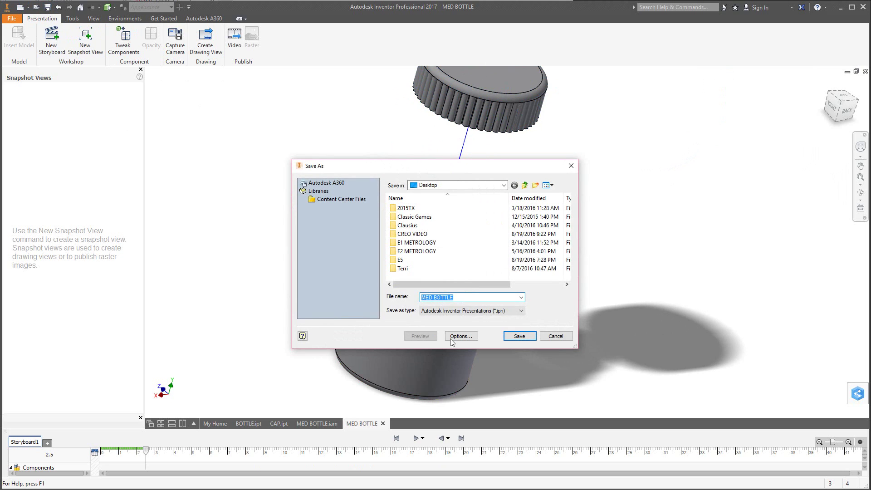
{"action": "left_click", "coordinate": [514, 337]}
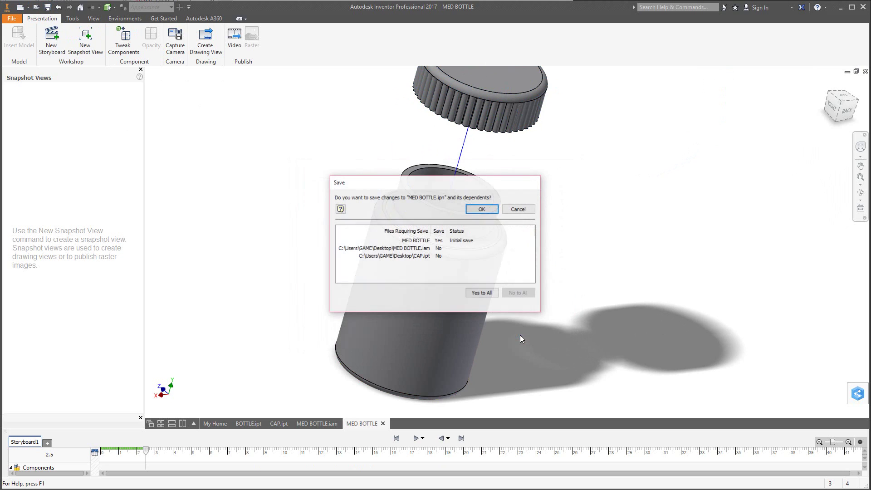
{"action": "left_click", "coordinate": [483, 293]}
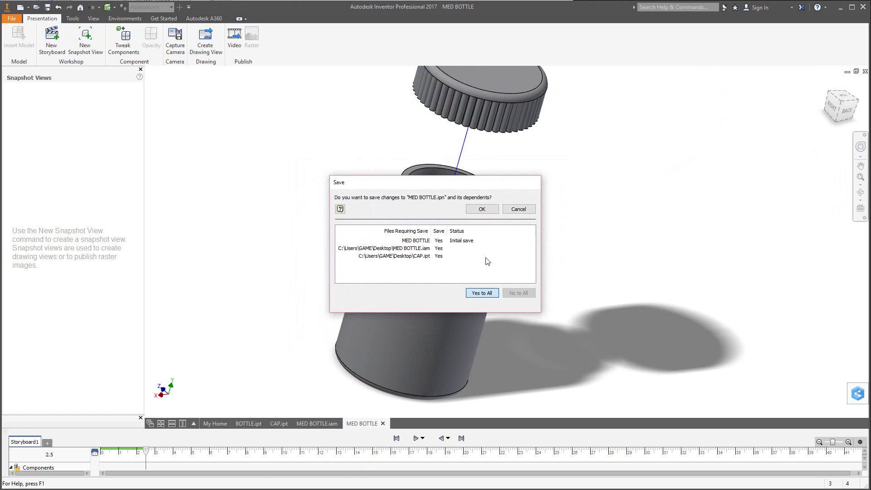
{"action": "left_click", "coordinate": [487, 210]}
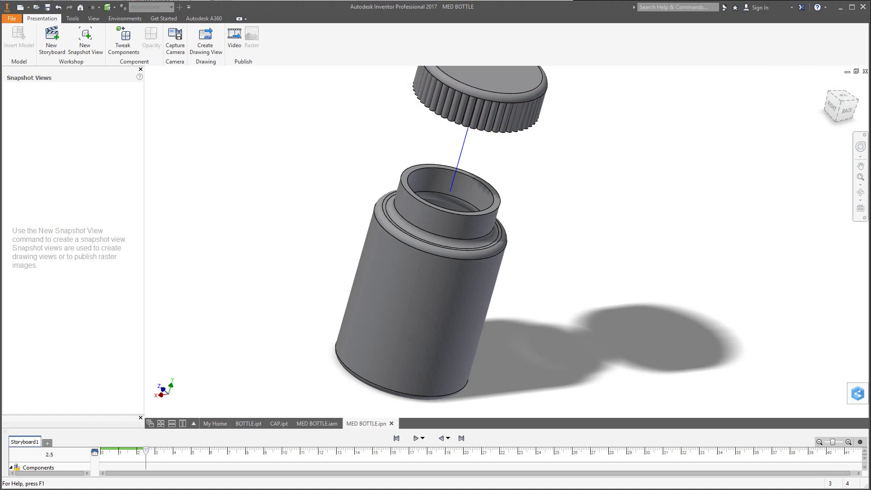
- Create a new drawing from the English ANSI (in).idw template
{"action": "left_click", "coordinate": [20, 8]}
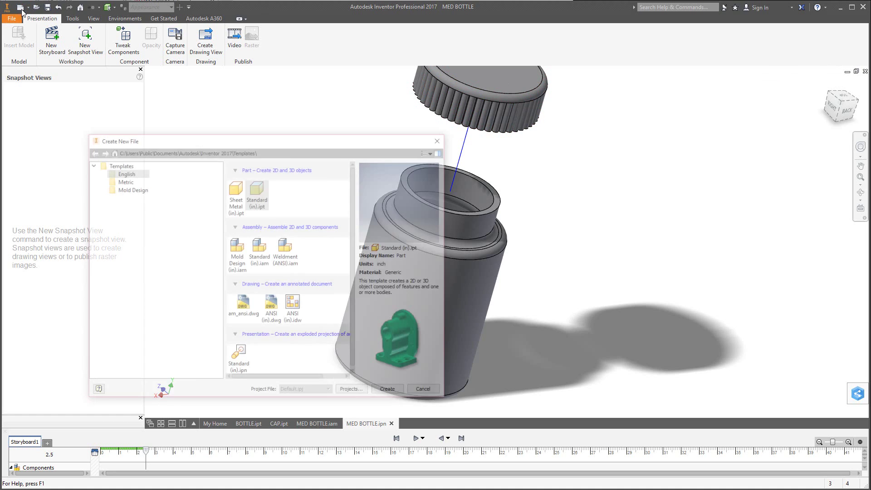
{"action": "left_click", "coordinate": [293, 311]}
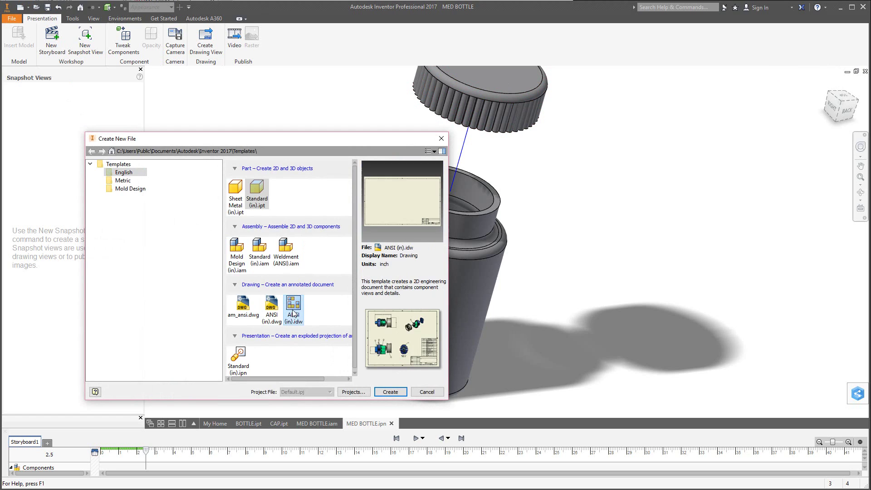
{"action": "left_click", "coordinate": [389, 393]}
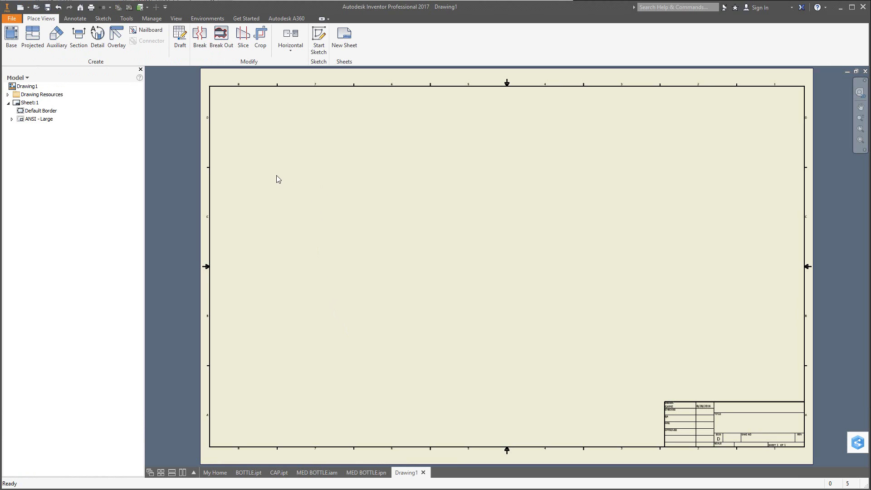
- Add a sheet using the A size, Landscape, 1 view format with MED BOTTLE.iam as its component
{"action": "left_click", "coordinate": [8, 95]}
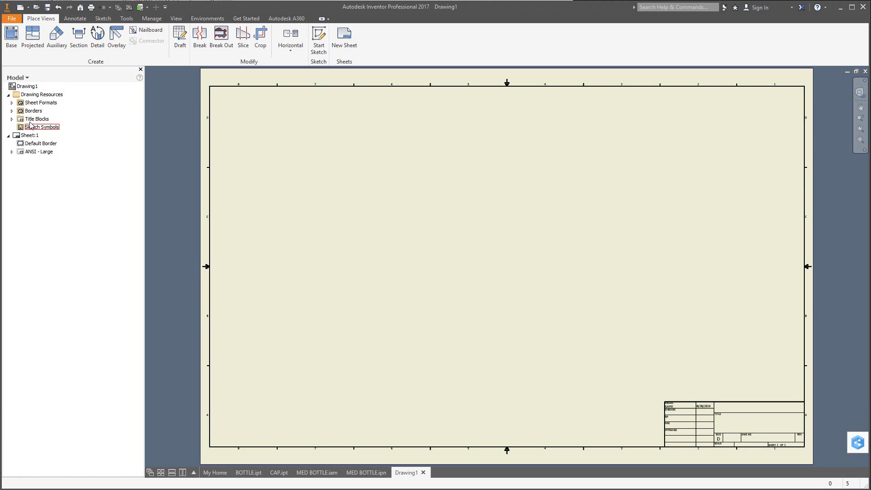
{"action": "left_click", "coordinate": [12, 103]}
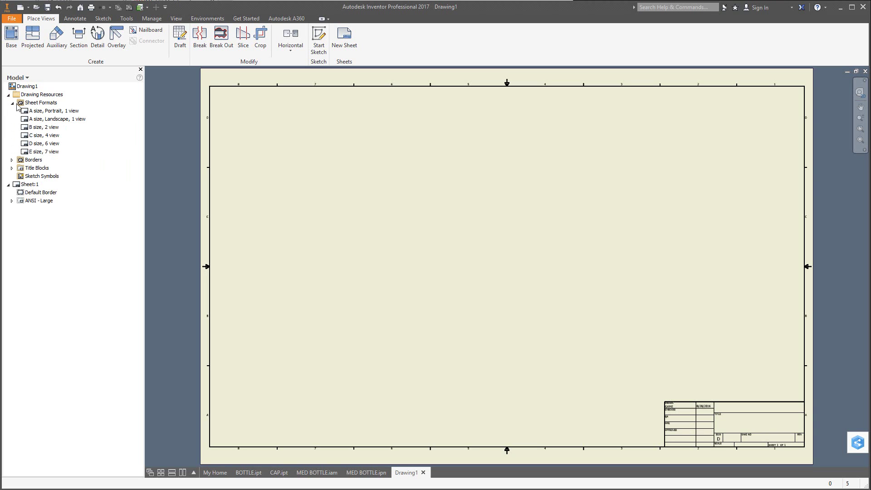
{"action": "double_click", "coordinate": [38, 120]}
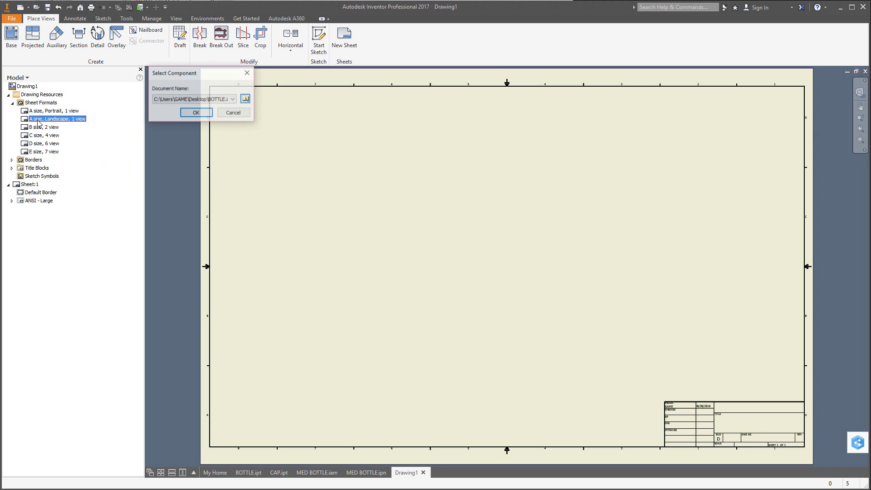
{"action": "left_click", "coordinate": [234, 99]}
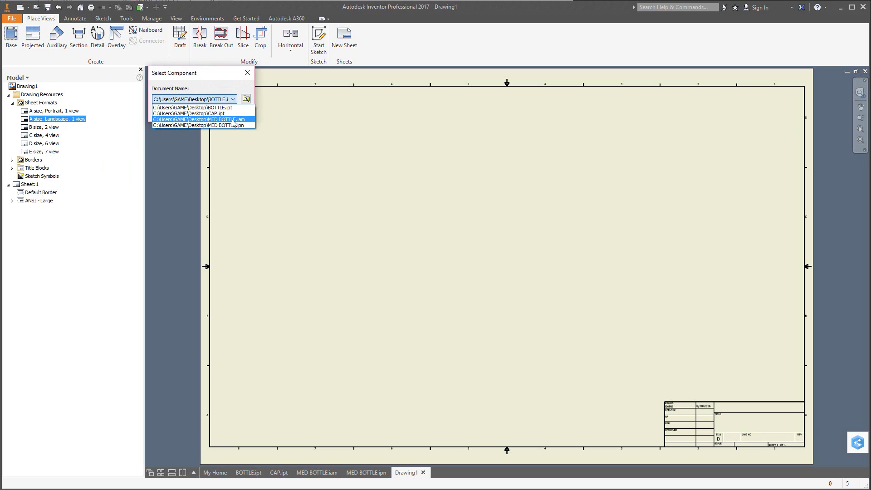
{"action": "left_click", "coordinate": [233, 119]}
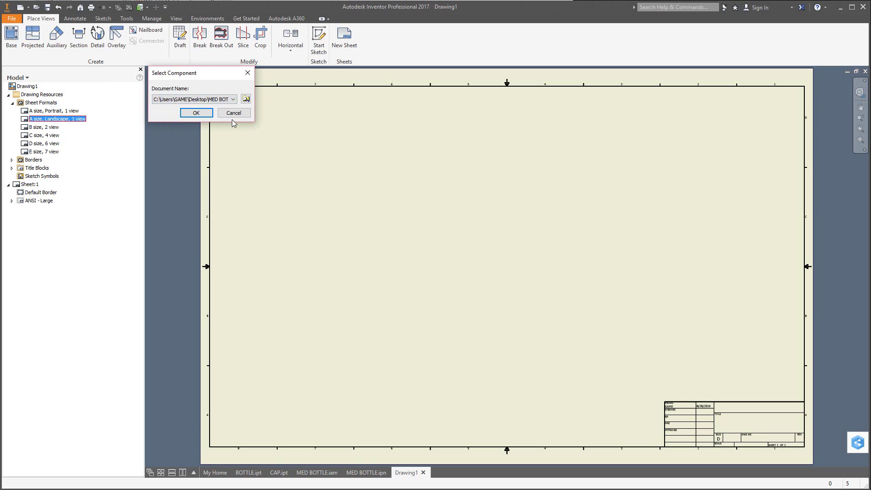
{"action": "left_click", "coordinate": [202, 115]}
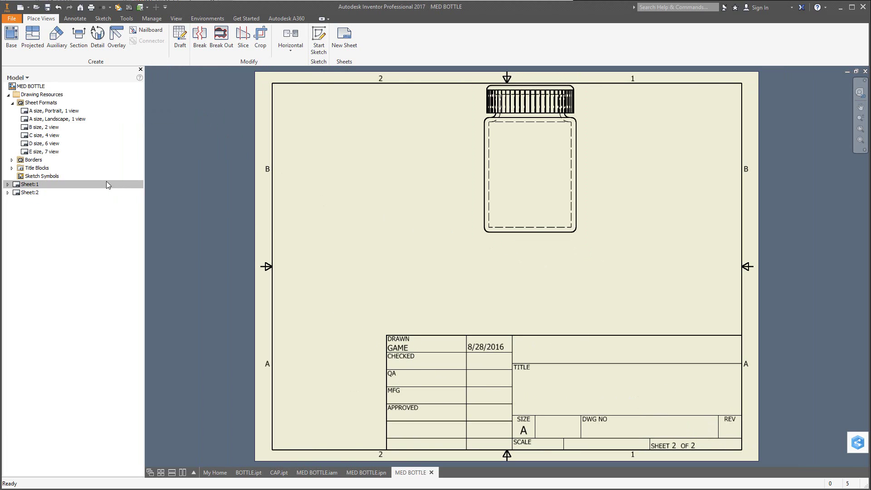
- Replace the ANSI - Large title block on Sheet:2 with the ANSI A title block
{"action": "left_click", "coordinate": [7, 192]}
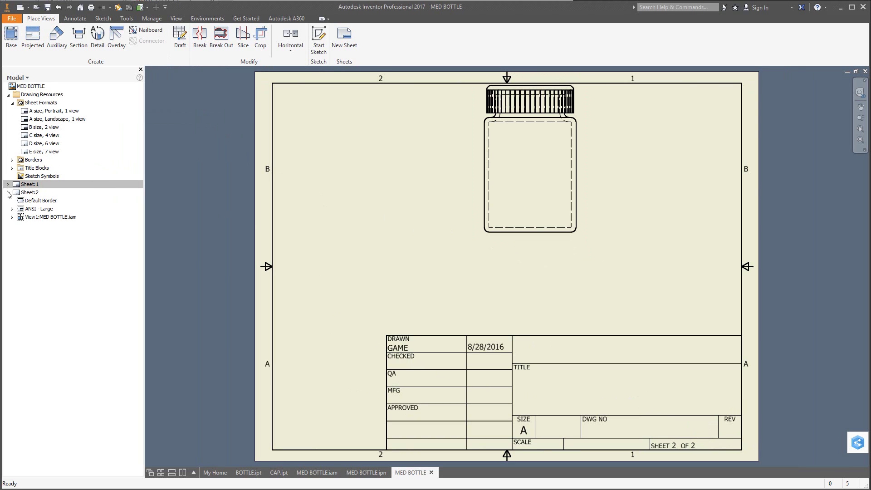
{"action": "right_click", "coordinate": [39, 211]}
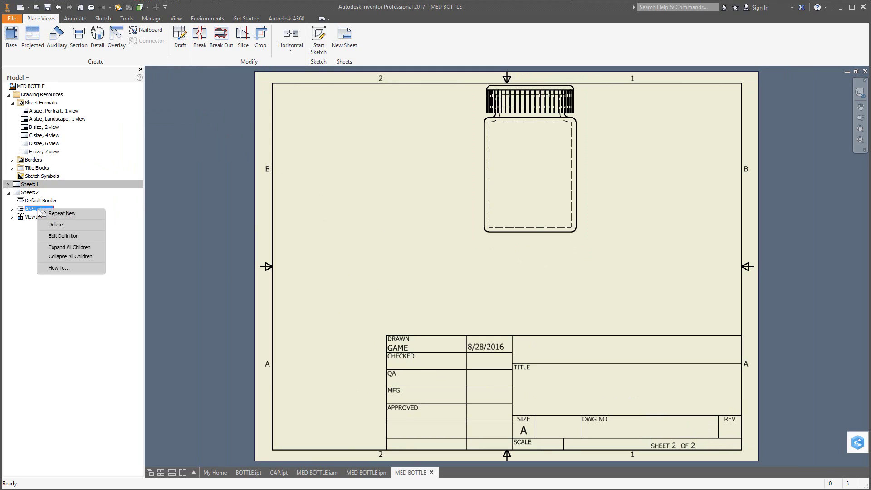
{"action": "left_click", "coordinate": [56, 226]}
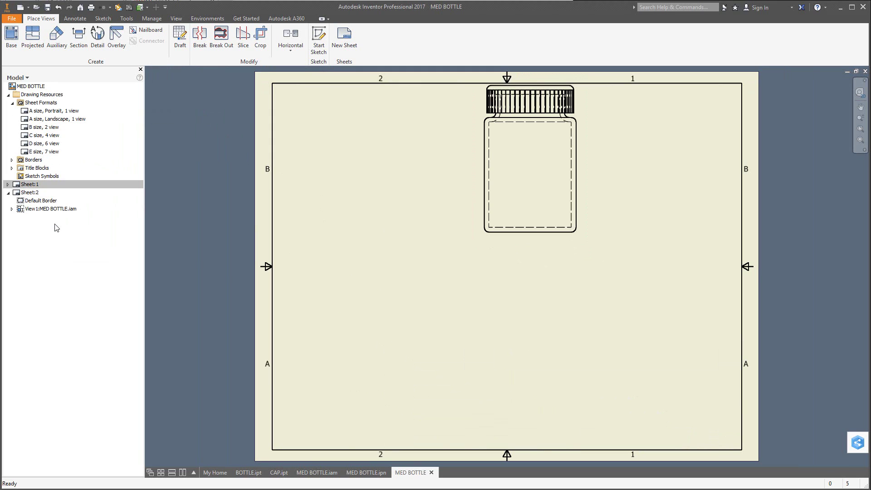
{"action": "left_click", "coordinate": [12, 168]}
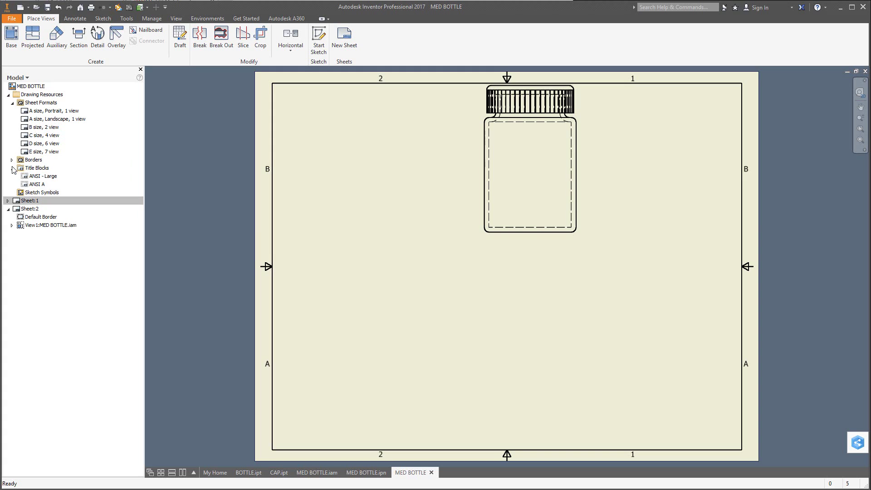
{"action": "double_click", "coordinate": [36, 184]}
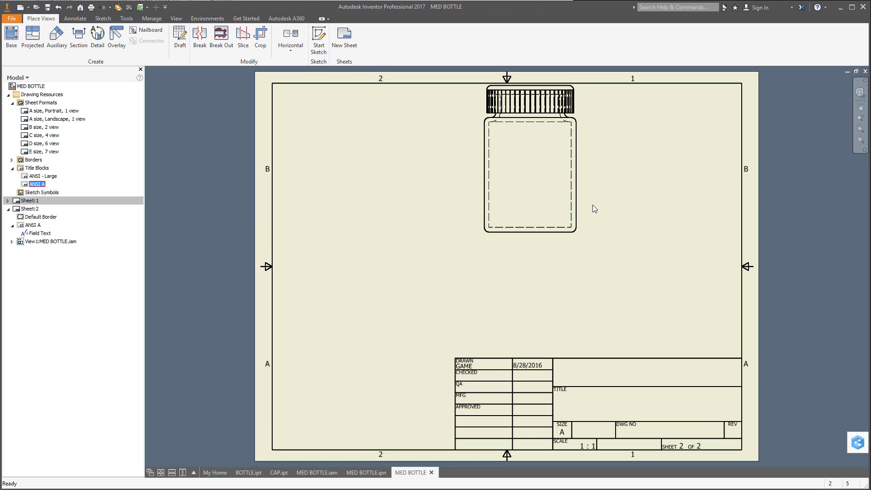
- Move the bottle view into the left half of the sheet and check the assembly drawing layout in the midterm exam PDF
{"action": "mouse_move", "coordinate": [499, 243]}
{"action": "left_mouse_down"}
{"action": "mouse_move", "coordinate": [442, 270]}
{"action": "mouse_move", "coordinate": [365, 343]}
{"action": "mouse_move", "coordinate": [350, 345]}
{"action": "mouse_move", "coordinate": [343, 324]}
{"action": "left_mouse_up"}
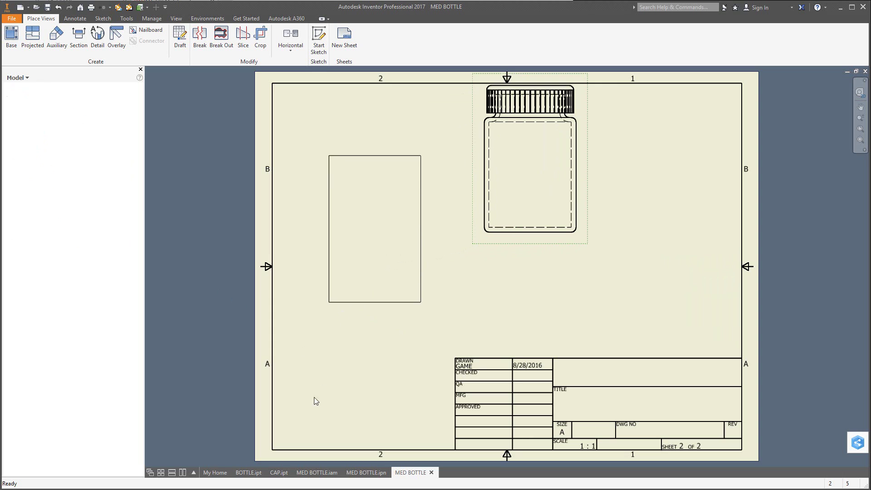
{"action": "key", "text": "alt+Tab"}
{"action": "scroll", "coordinate": [434, 458], "scroll_direction": "down", "scroll_amount": 10}
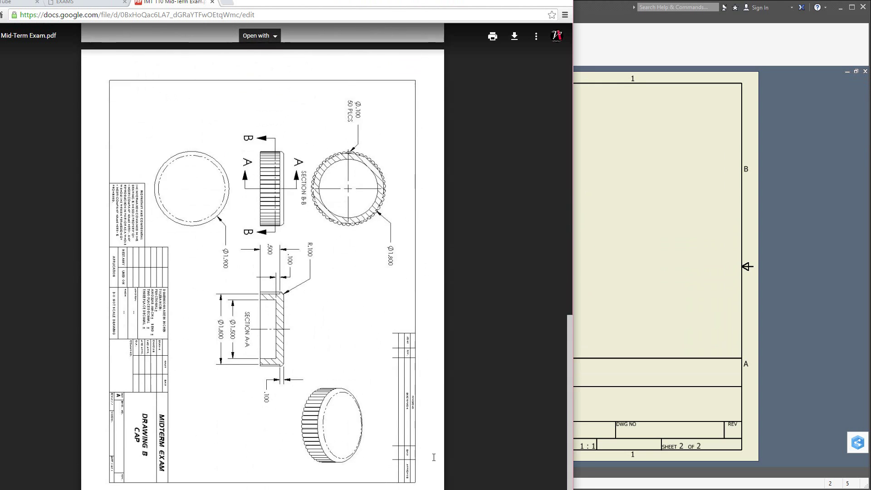
{"action": "scroll", "coordinate": [434, 458], "scroll_direction": "down", "scroll_amount": 9}
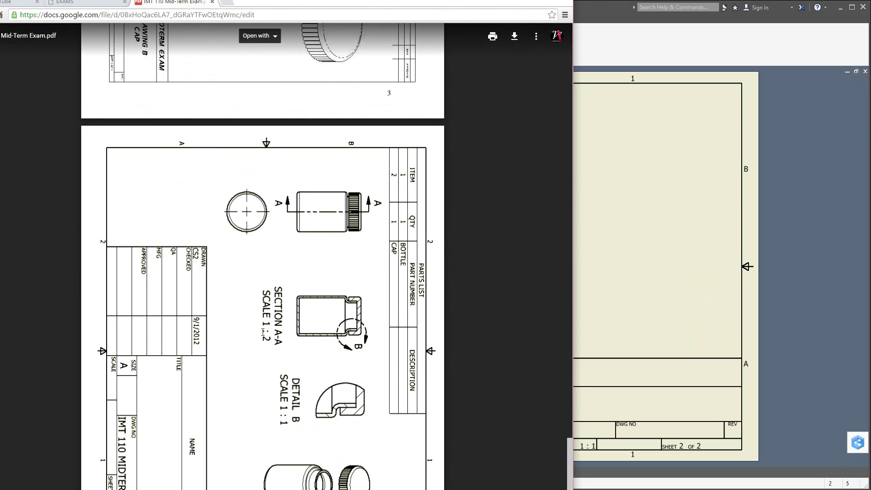
{"action": "left_click", "coordinate": [599, 277]}
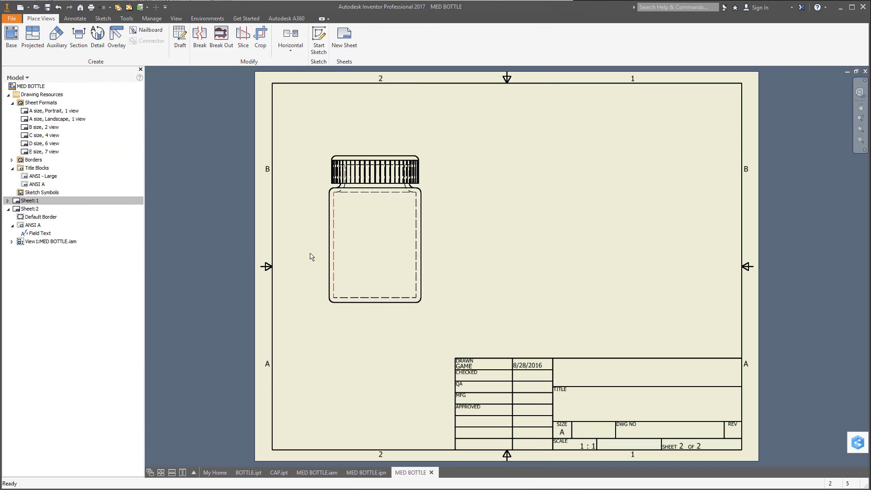
- Set the scale of the MED BOTTLE.iam front view to 1/2
{"action": "double_click", "coordinate": [358, 277]}
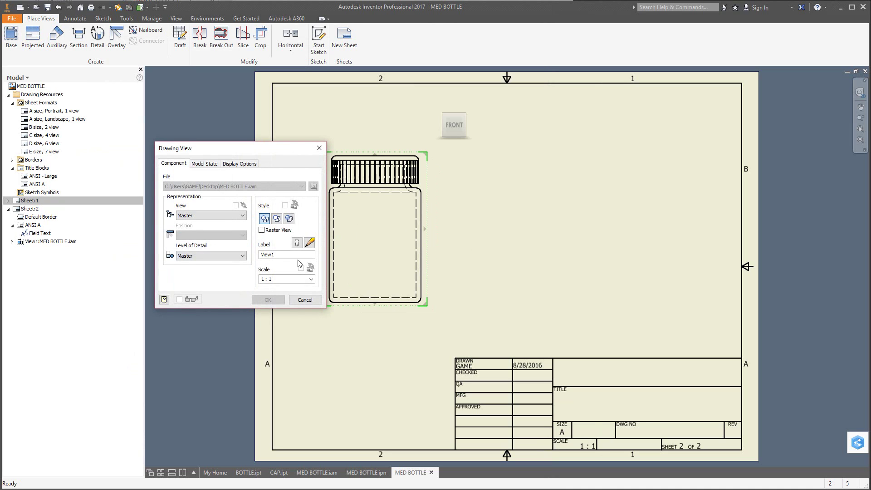
{"action": "left_click", "coordinate": [278, 278]}
{"action": "left_click", "coordinate": [279, 279]}
{"action": "left_click", "coordinate": [311, 279]}
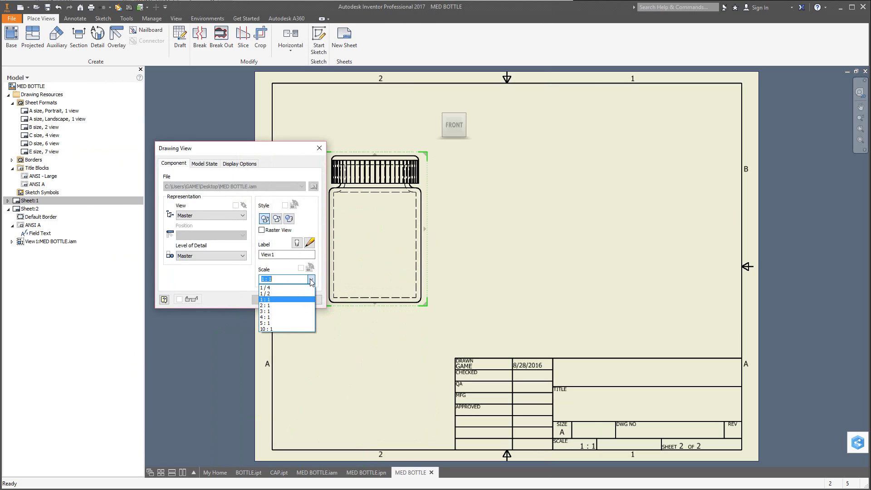
{"action": "left_click", "coordinate": [293, 288]}
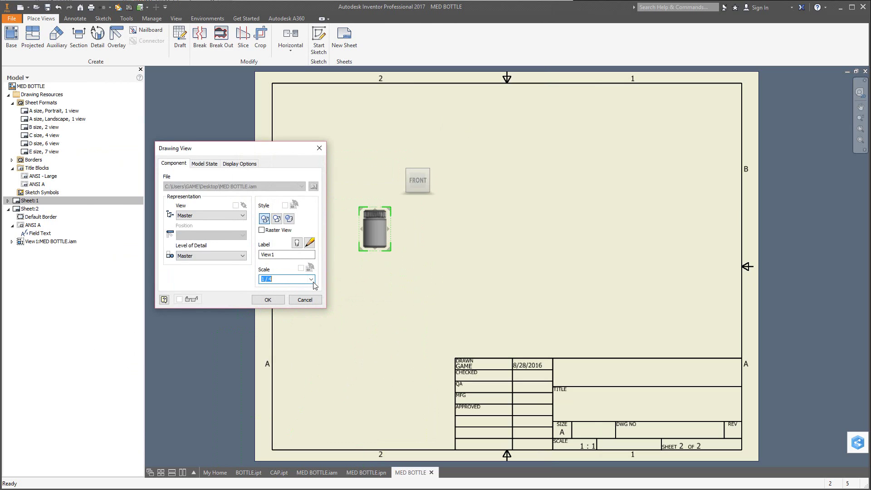
{"action": "left_click", "coordinate": [311, 280]}
{"action": "left_click", "coordinate": [282, 293]}
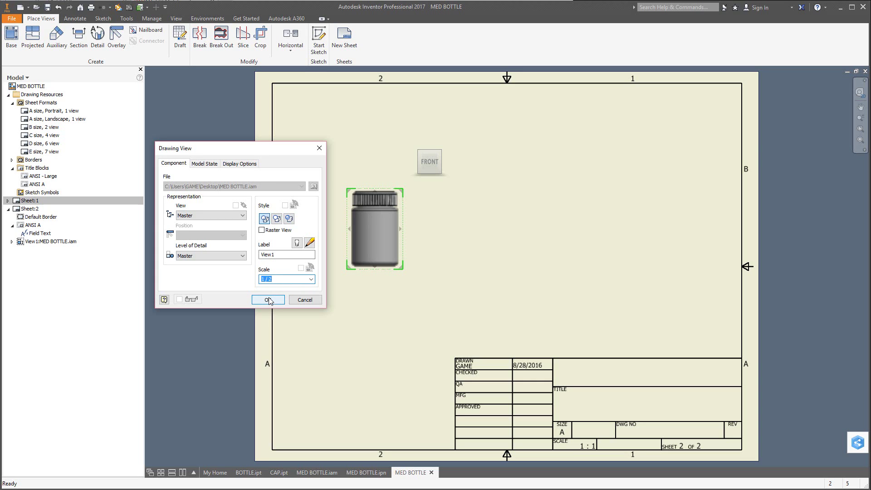
- Turn on tangent edges for the front view and apply the Hidden Line Removed style
{"action": "left_click", "coordinate": [211, 164]}
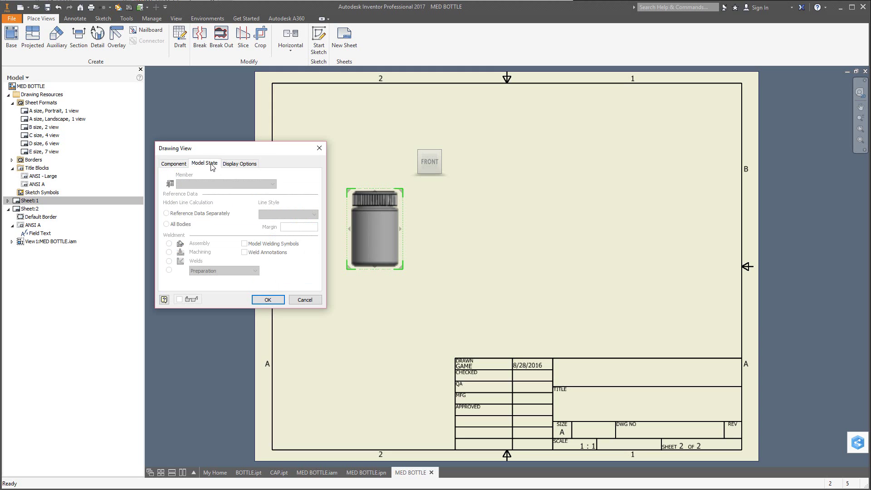
{"action": "left_click", "coordinate": [235, 164]}
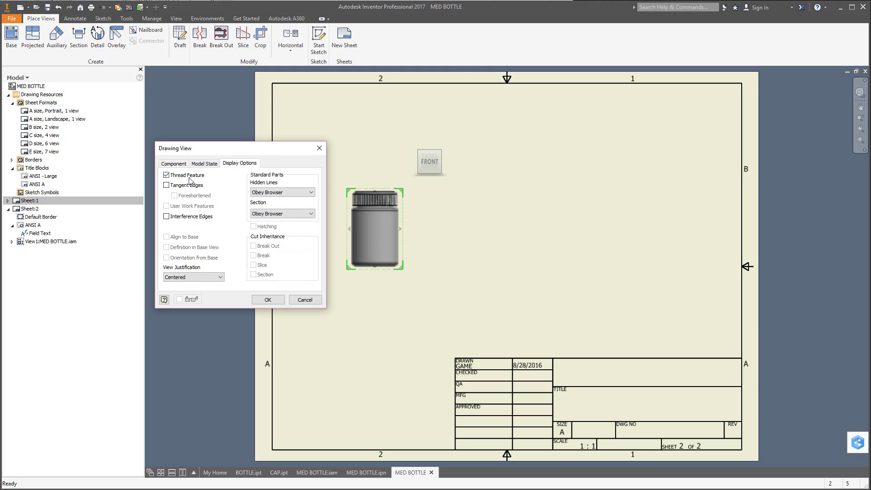
{"action": "left_click", "coordinate": [177, 187]}
{"action": "left_click", "coordinate": [175, 164]}
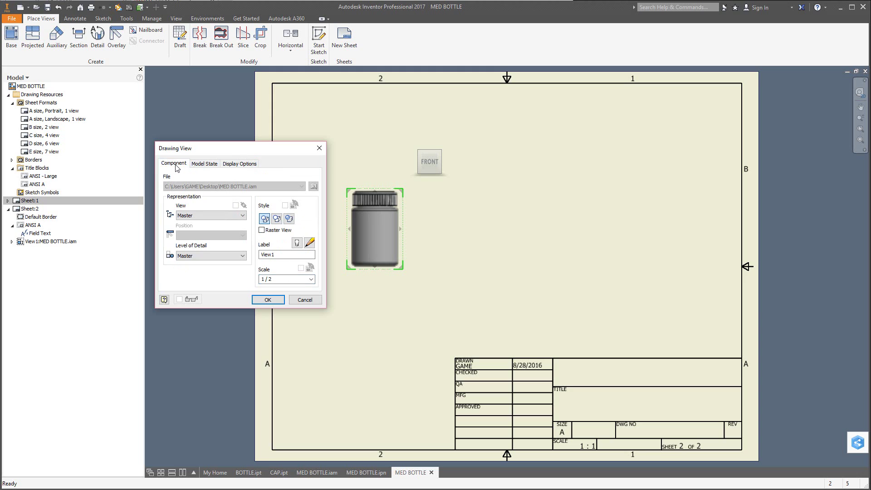
{"action": "left_click", "coordinate": [278, 220]}
{"action": "left_click", "coordinate": [268, 299]}
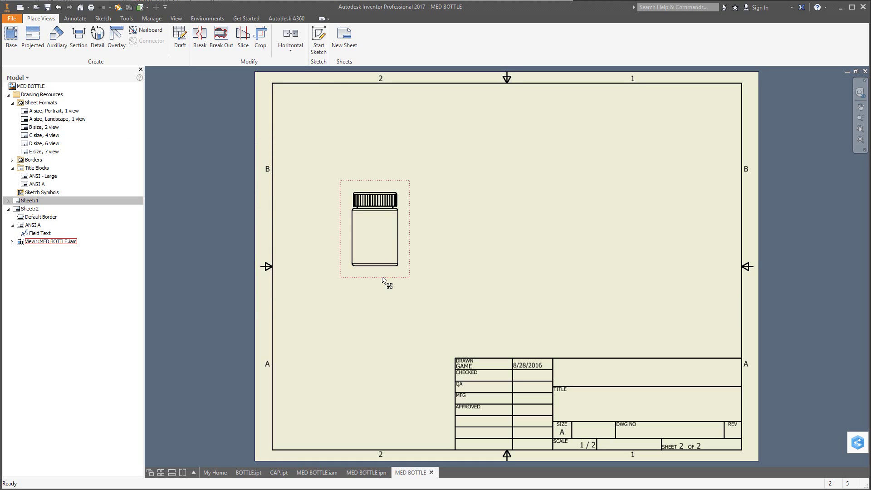
- Move the front view lower on the sheet and create a projected view of the bottle directly beneath it
{"action": "mouse_move", "coordinate": [383, 280]}
{"action": "left_mouse_down"}
{"action": "mouse_move", "coordinate": [409, 296]}
{"action": "mouse_move", "coordinate": [388, 298]}
{"action": "mouse_move", "coordinate": [380, 314]}
{"action": "left_mouse_up"}
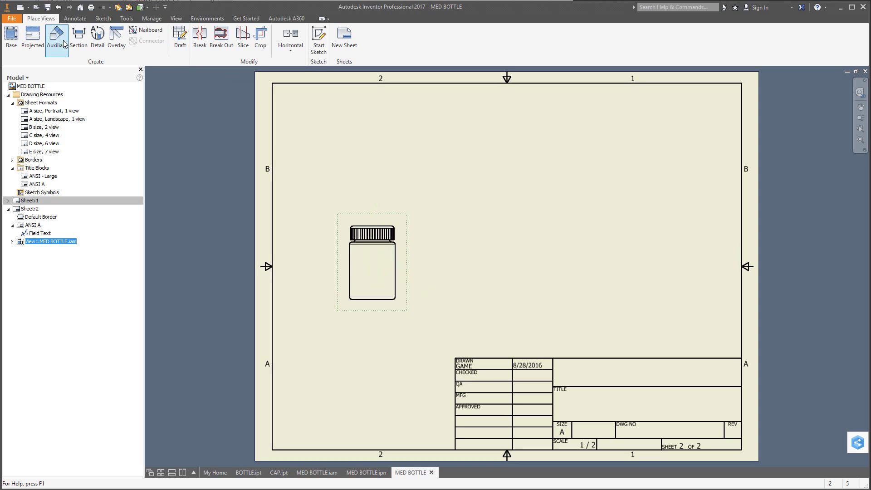
{"action": "left_click", "coordinate": [33, 40]}
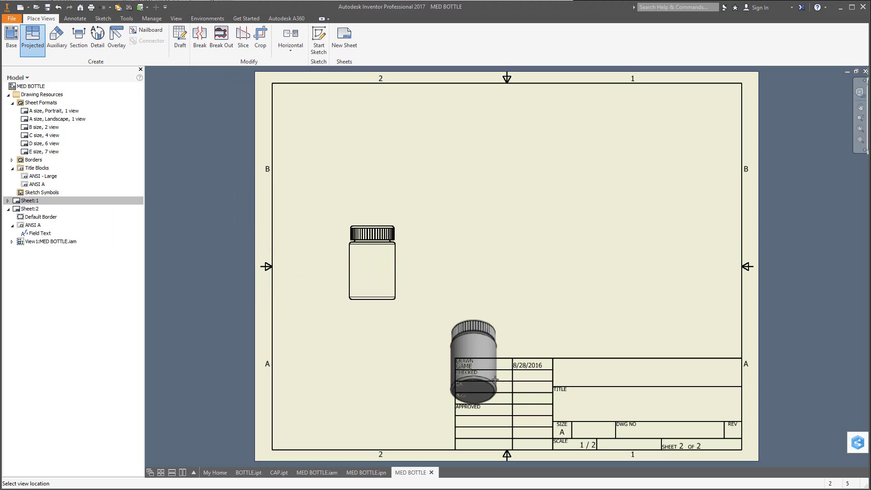
{"action": "left_click", "coordinate": [382, 345]}
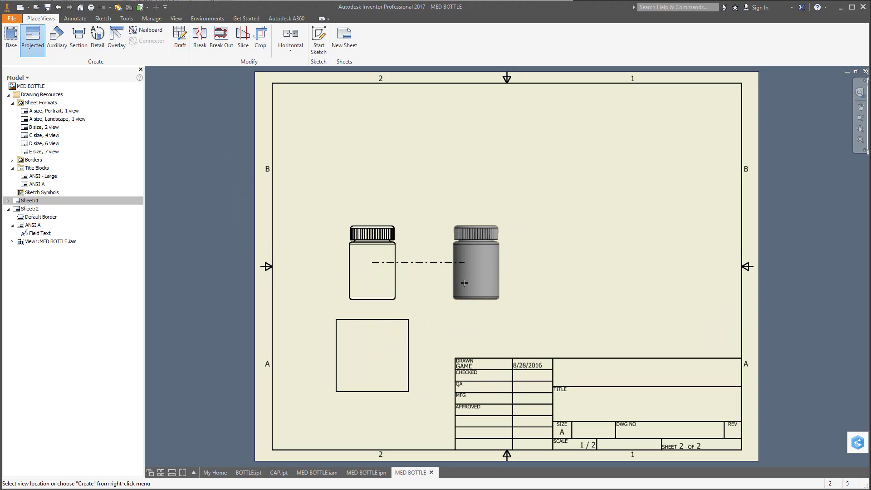
{"action": "right_click", "coordinate": [435, 280]}
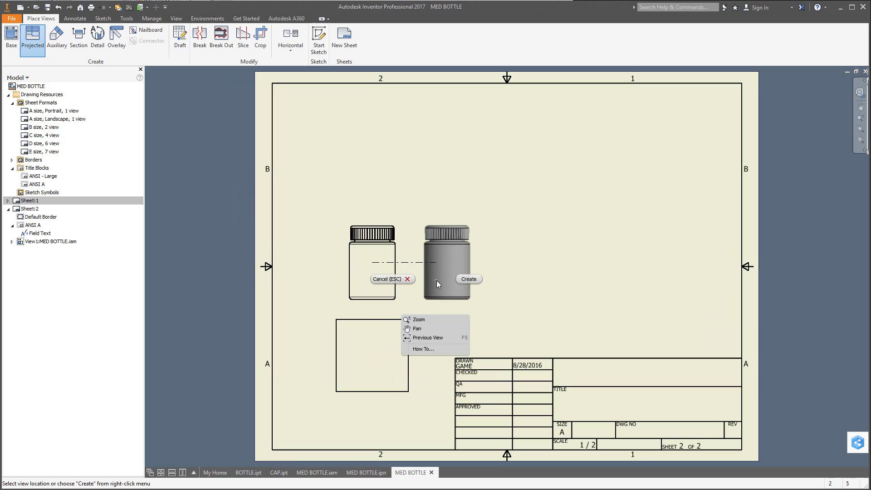
{"action": "left_click", "coordinate": [469, 279]}
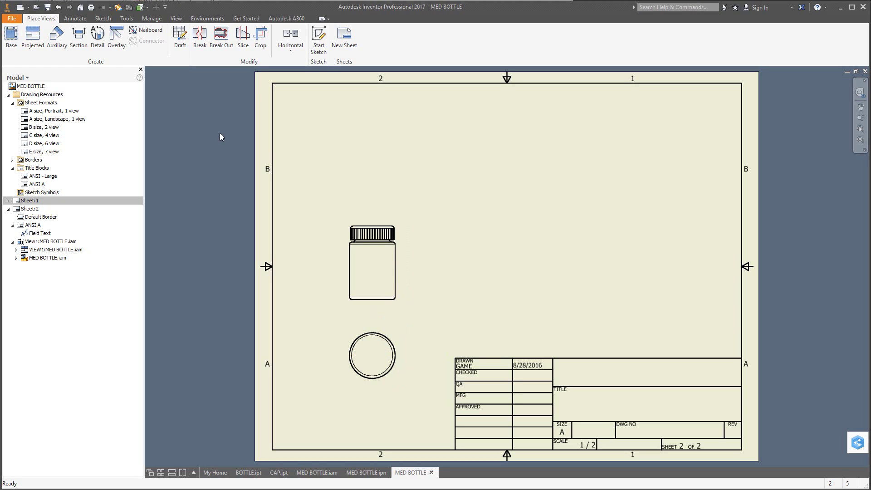
- Create section view A-A from a vertical line through the front view's center and place it to the right at scale 1/2
{"action": "left_click", "coordinate": [388, 240]}
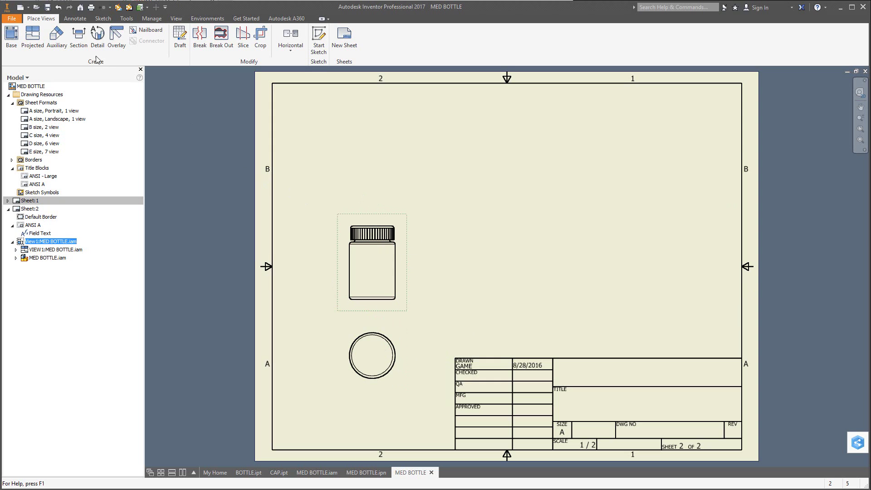
{"action": "left_click", "coordinate": [78, 41]}
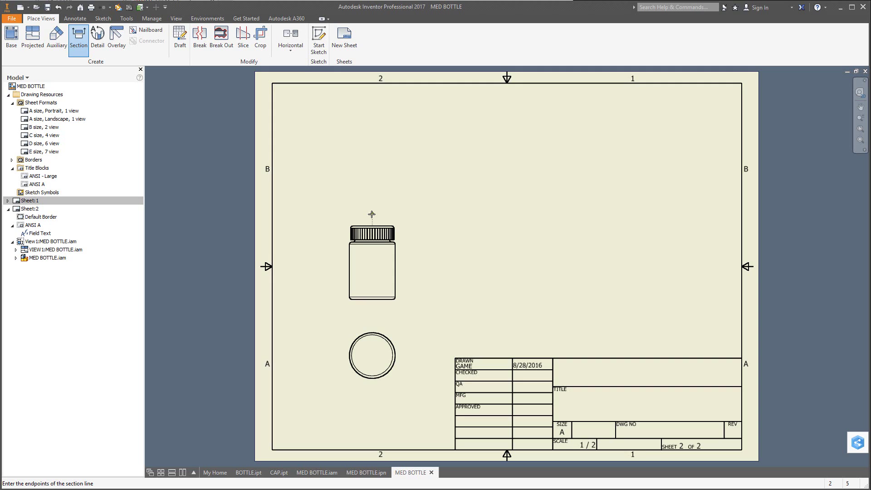
{"action": "left_click", "coordinate": [371, 214]}
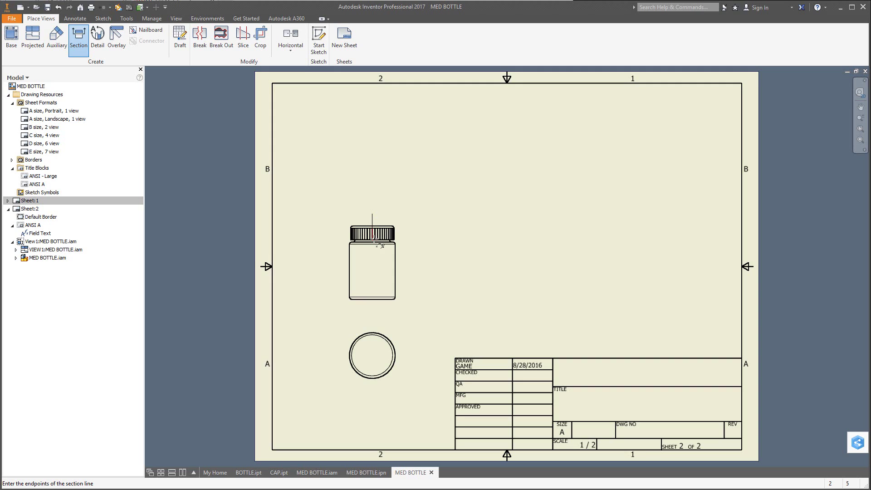
{"action": "left_click", "coordinate": [373, 312]}
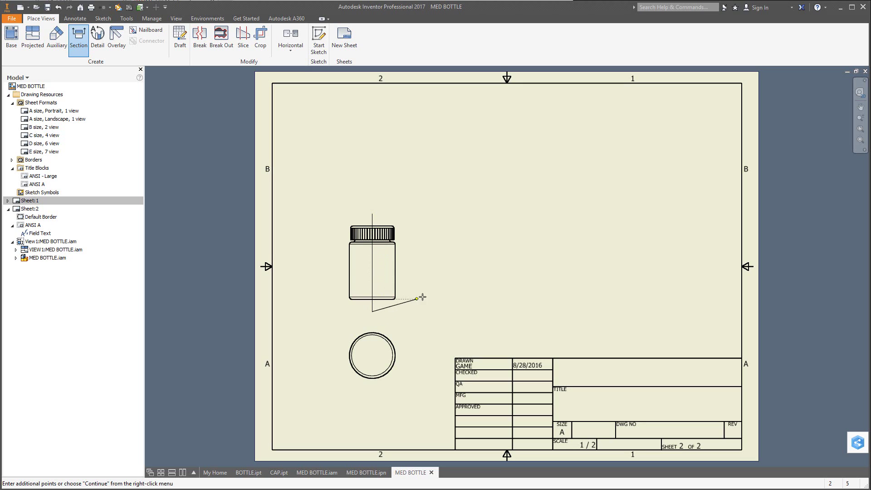
{"action": "right_click", "coordinate": [432, 319]}
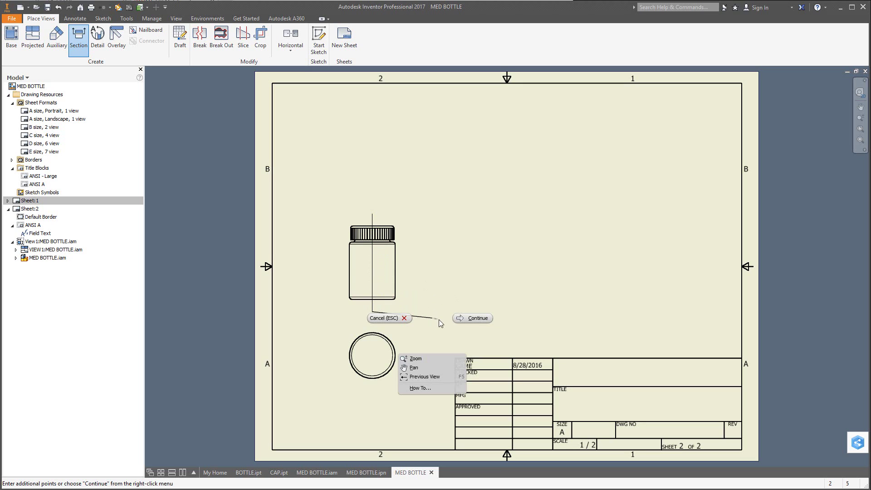
{"action": "left_click", "coordinate": [464, 319]}
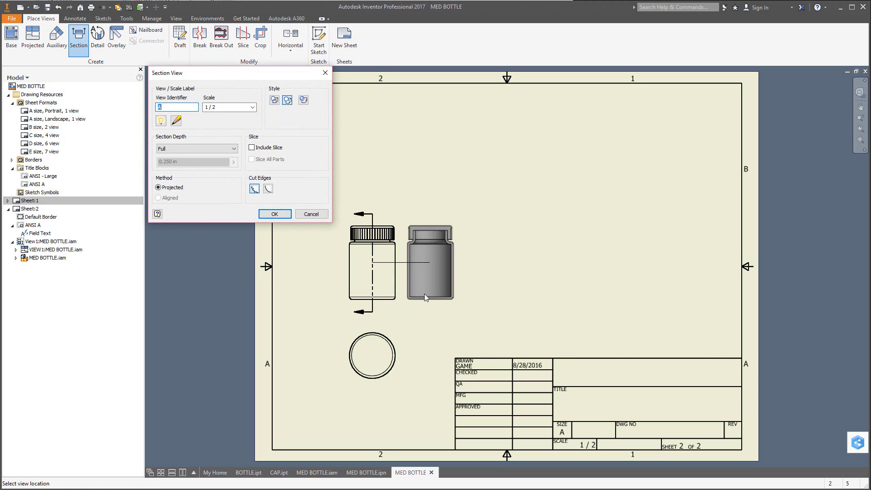
{"action": "left_click", "coordinate": [449, 283]}
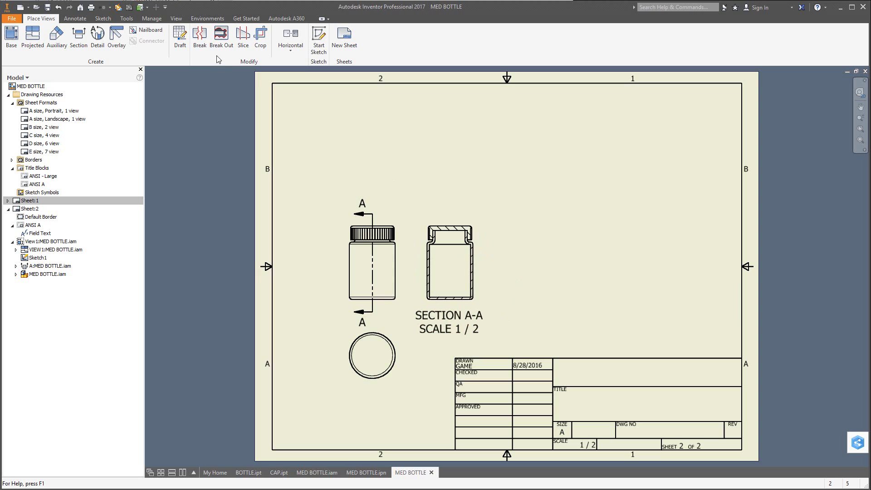
- Create circular detail view B of the section's right cap-and-neck corner at scale 1:1 and place it to the upper right
{"action": "left_click", "coordinate": [99, 34]}
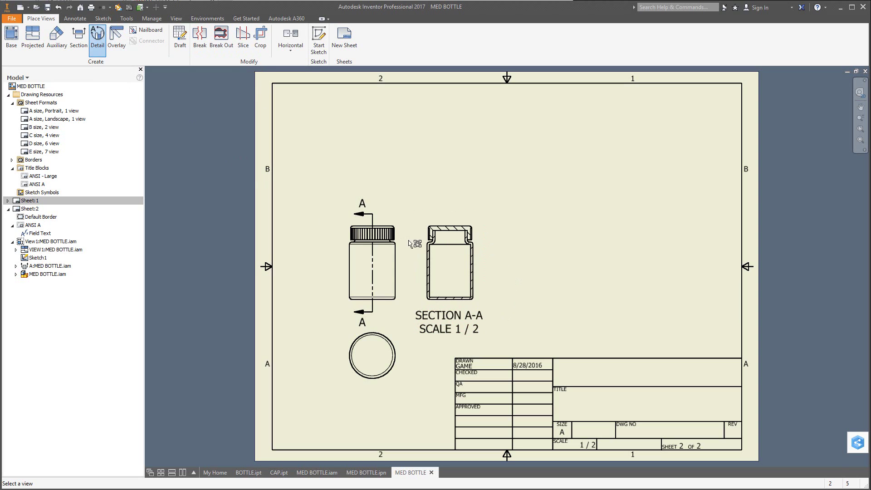
{"action": "left_click", "coordinate": [470, 234]}
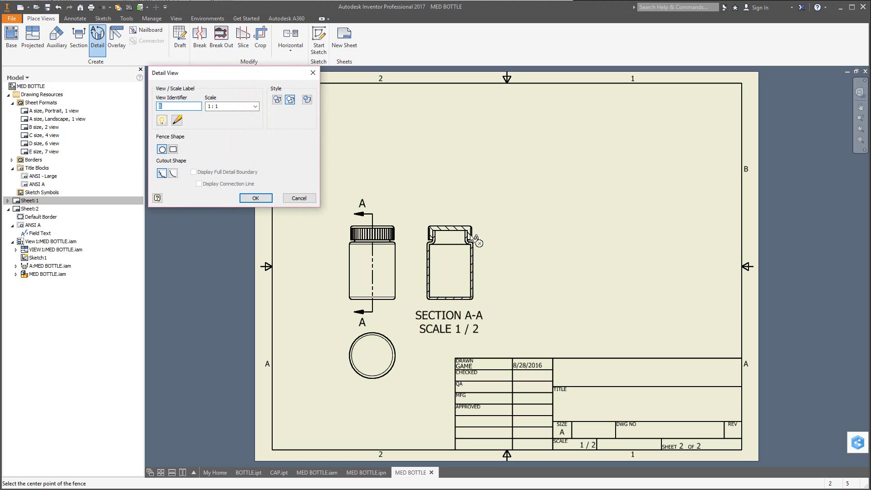
{"action": "left_click", "coordinate": [469, 234]}
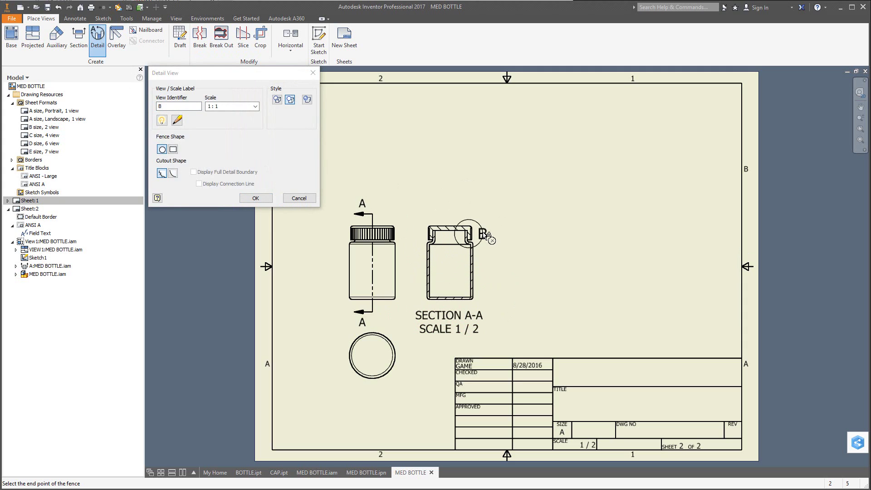
{"action": "left_click", "coordinate": [486, 235]}
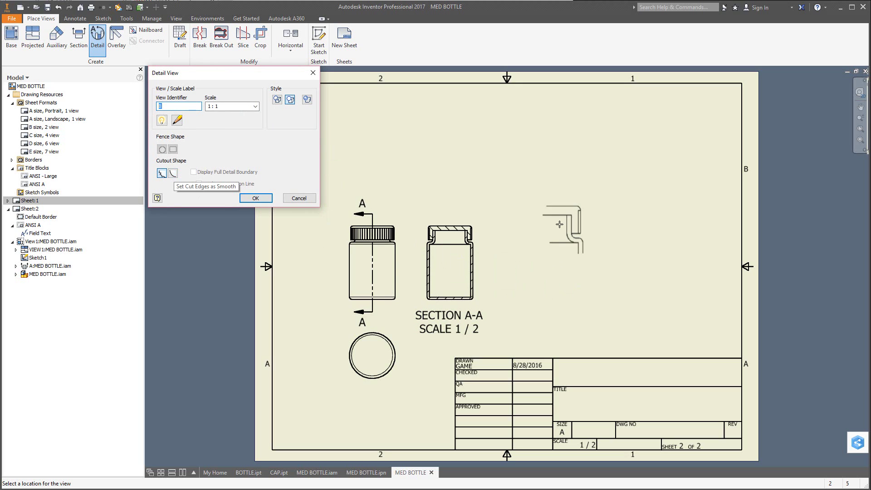
{"action": "left_click", "coordinate": [541, 201]}
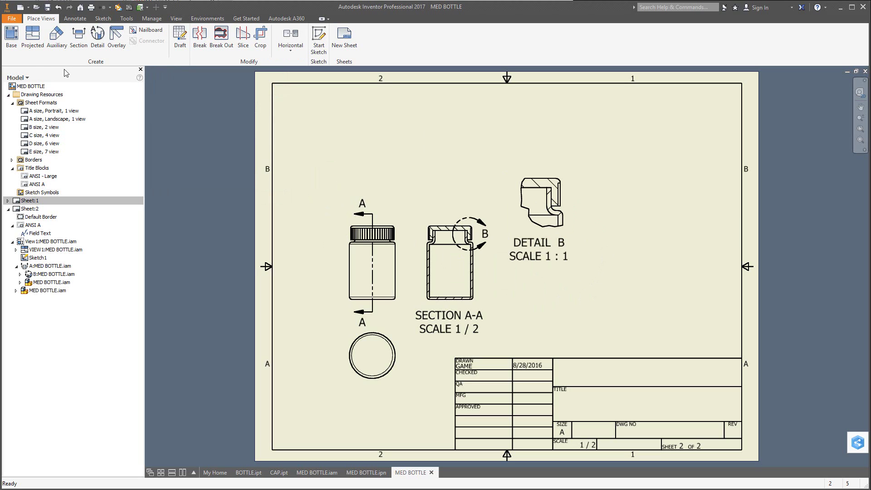
- Start a base view from MED BOTTLE.ipn, letting a snapshot view be added automatically, and use View1 as its source
{"action": "left_click", "coordinate": [14, 41]}
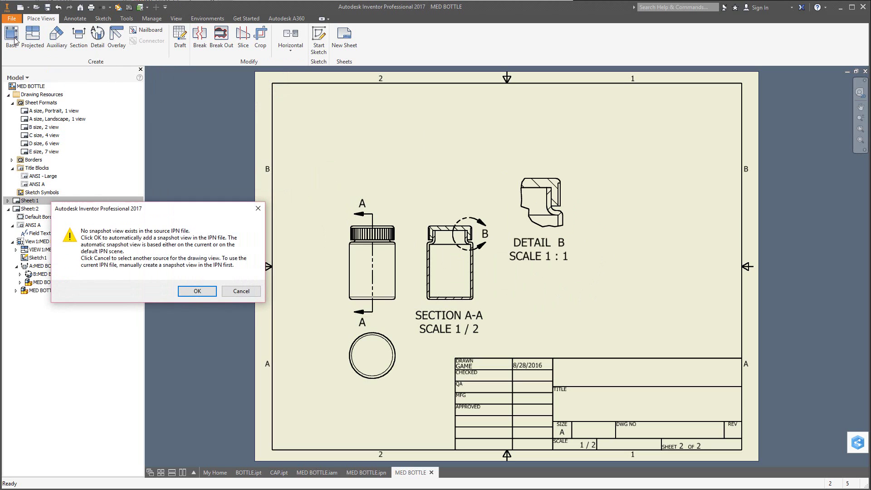
{"action": "left_click", "coordinate": [198, 290]}
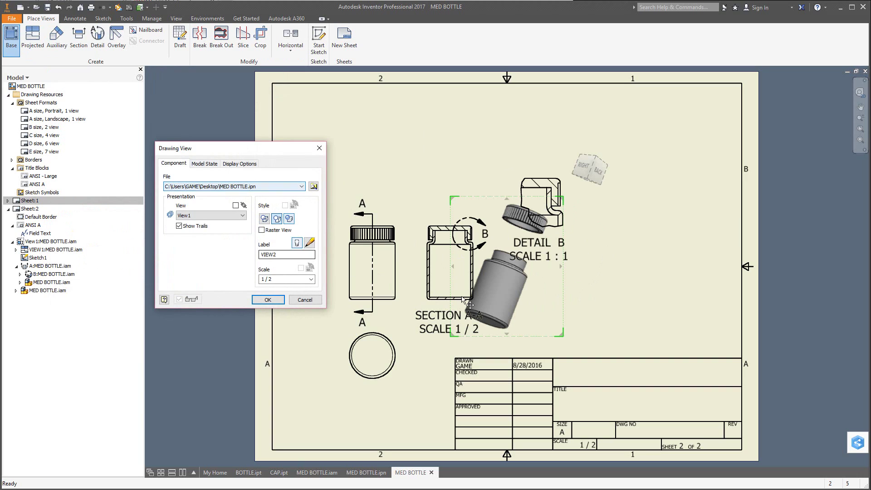
{"action": "left_click", "coordinate": [241, 217]}
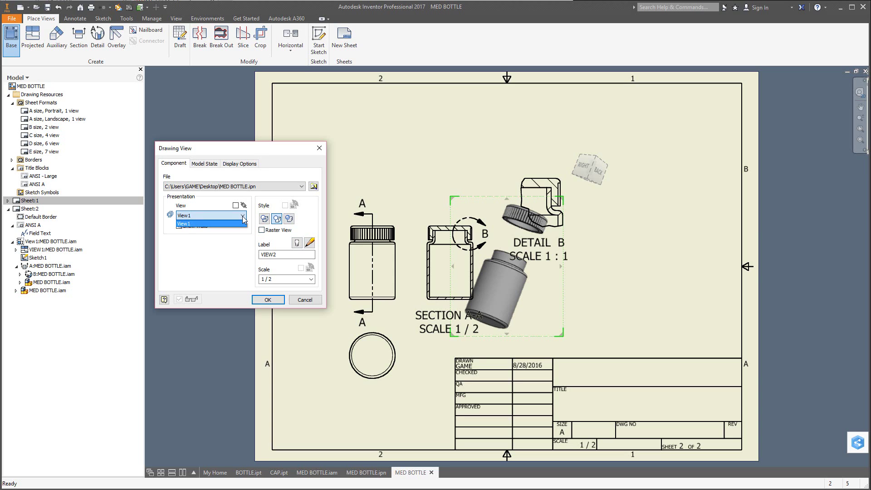
{"action": "left_click", "coordinate": [245, 220]}
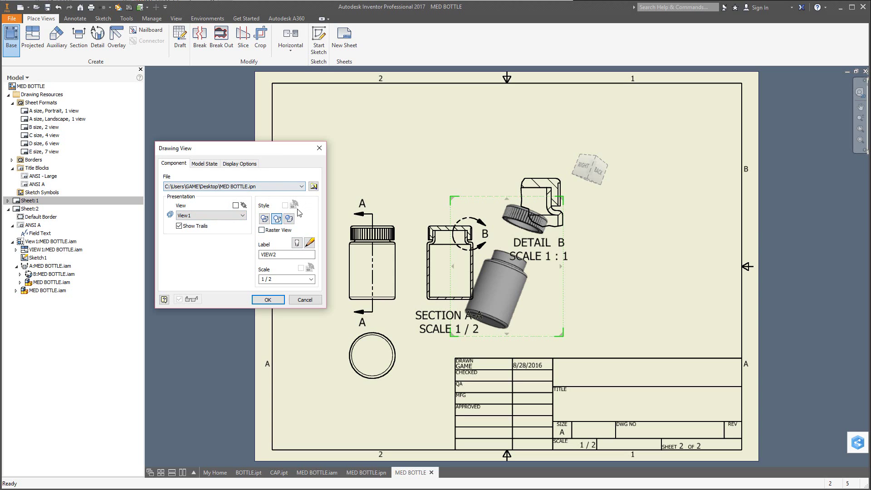
{"action": "left_click", "coordinate": [279, 258]}
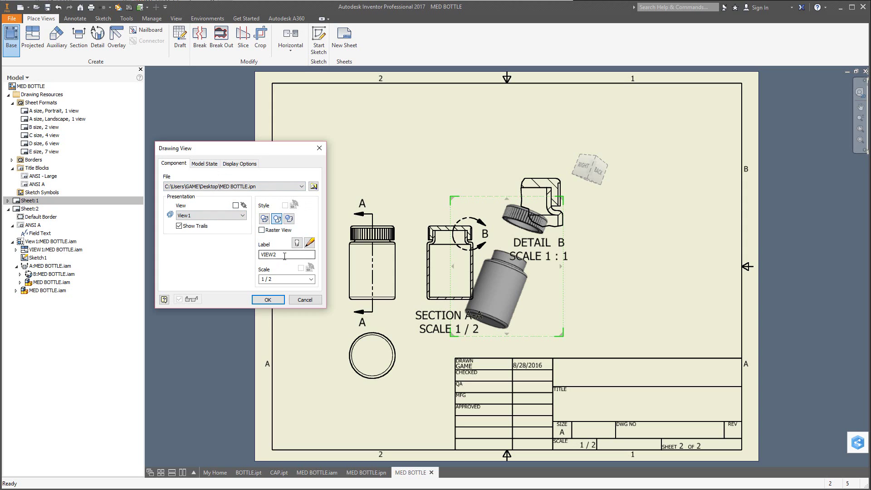
- Orient the exploded view to the top-front-right isometric, shade it with hidden lines removed, and place it at scale 1/2
{"action": "left_click", "coordinate": [205, 164]}
{"action": "left_click", "coordinate": [238, 164]}
{"action": "left_click", "coordinate": [204, 164]}
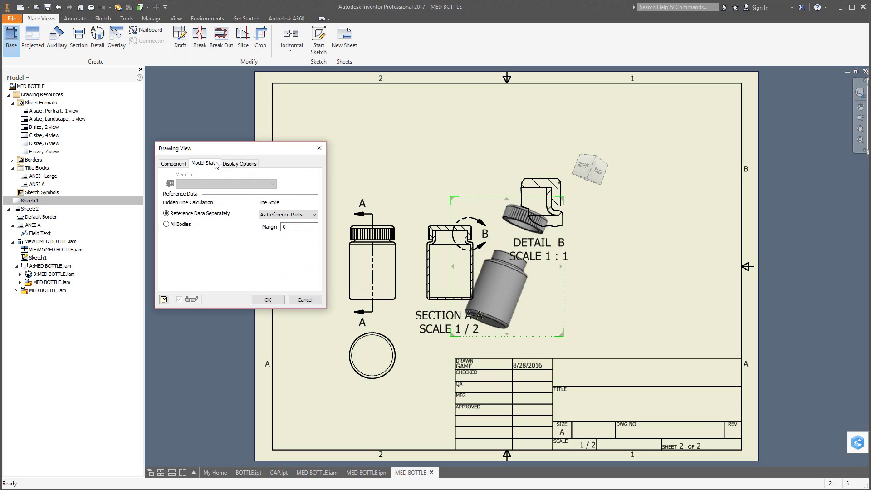
{"action": "left_click", "coordinate": [241, 165]}
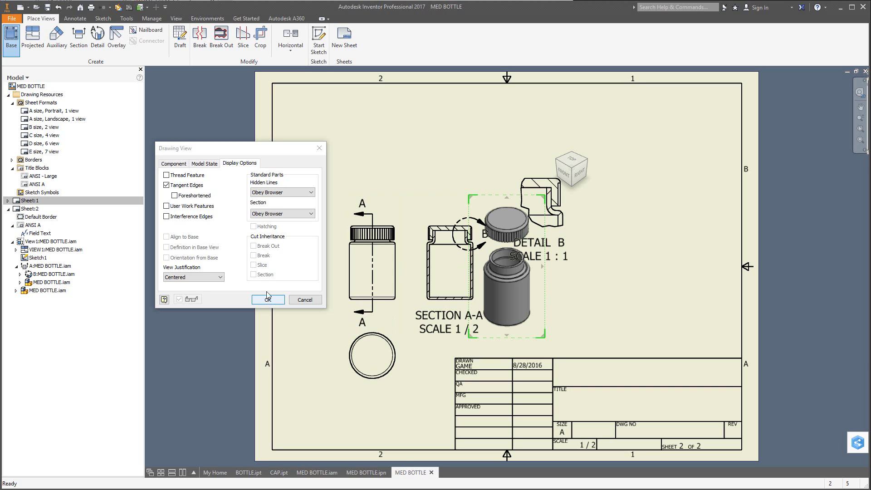
{"action": "left_click", "coordinate": [180, 165]}
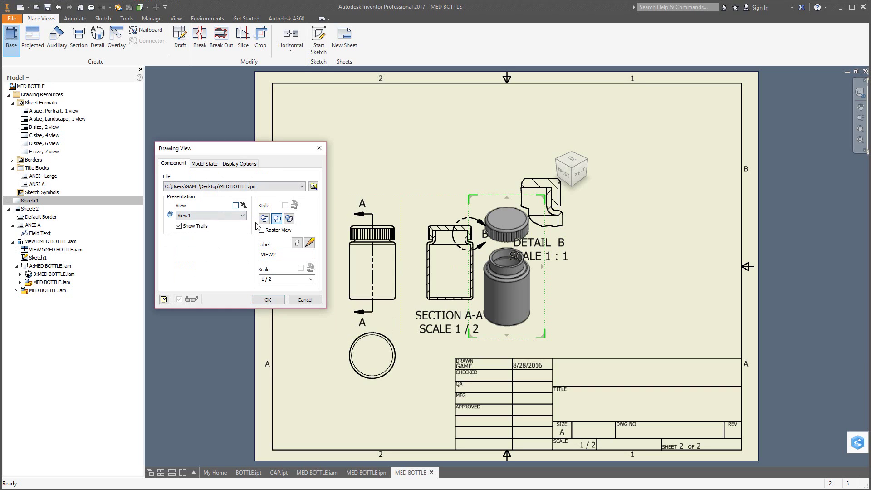
{"action": "left_click", "coordinate": [289, 219]}
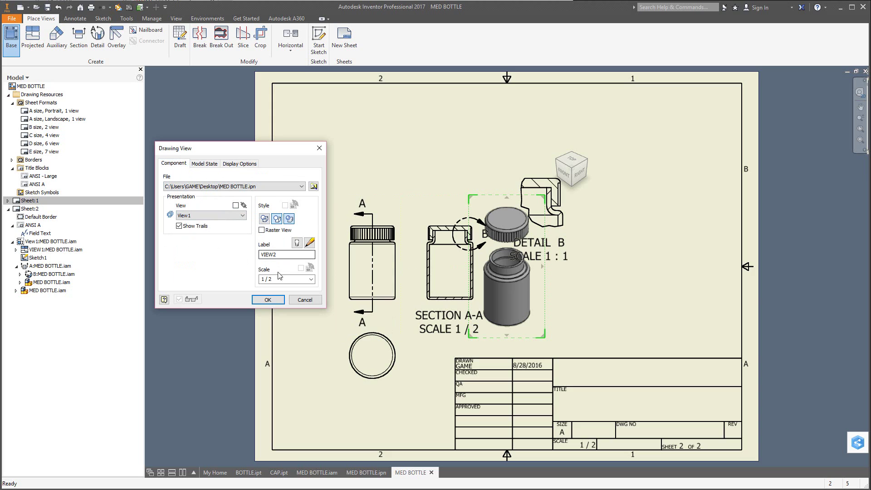
{"action": "left_click", "coordinate": [272, 300]}
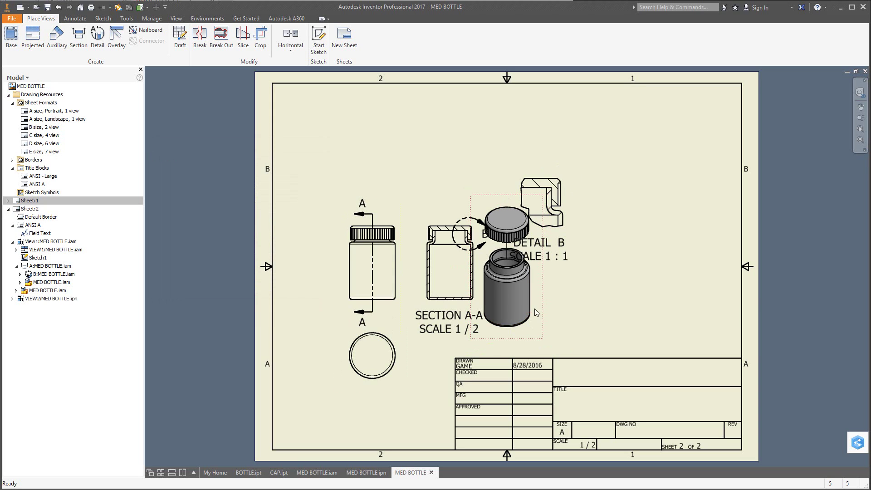
- Move the shaded exploded view to the right side of the sheet, clear of the section and detail views
{"action": "left_click_drag", "start_coordinate": [649, 307], "coordinate": [708, 287]}
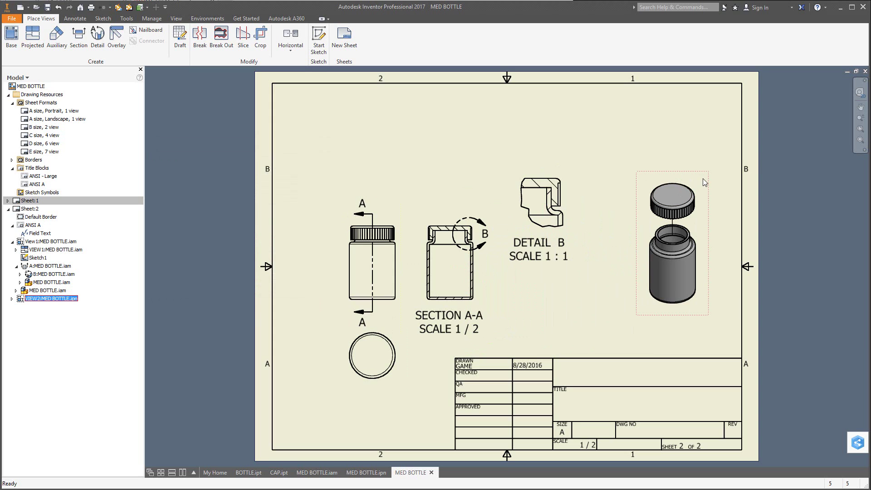
{"action": "double_click", "coordinate": [703, 180]}
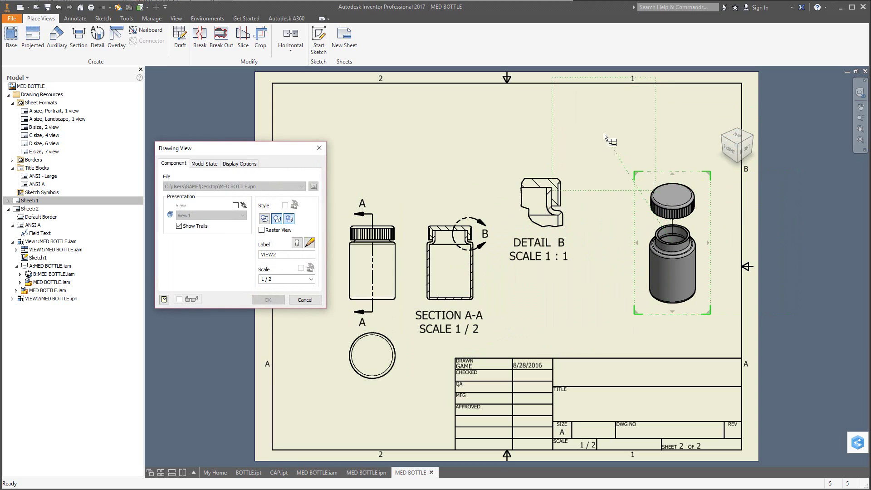
{"action": "key", "text": "Escape"}
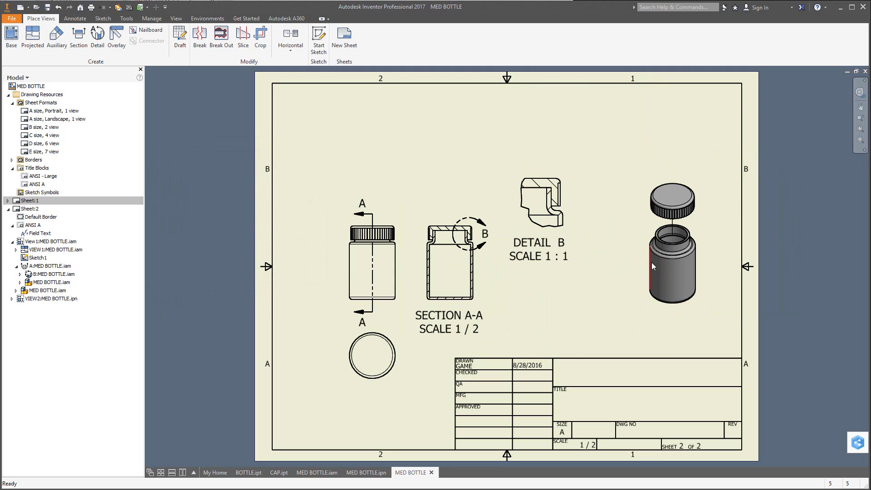
{"action": "left_click_drag", "start_coordinate": [653, 290], "coordinate": [631, 322]}
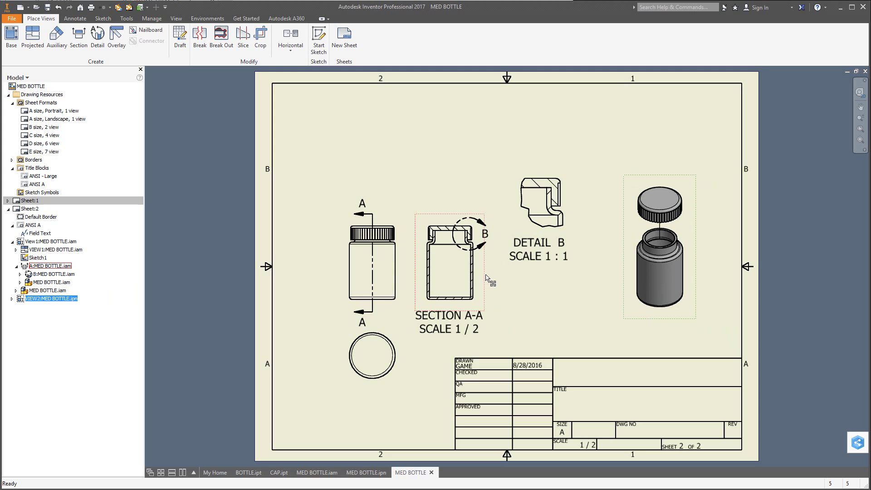
- Spread out the other views: shift section A-A slightly right, the front view up and left, and detail B up and right
{"action": "left_click_drag", "start_coordinate": [484, 278], "coordinate": [491, 278]}
{"action": "left_click_drag", "start_coordinate": [347, 295], "coordinate": [323, 271]}
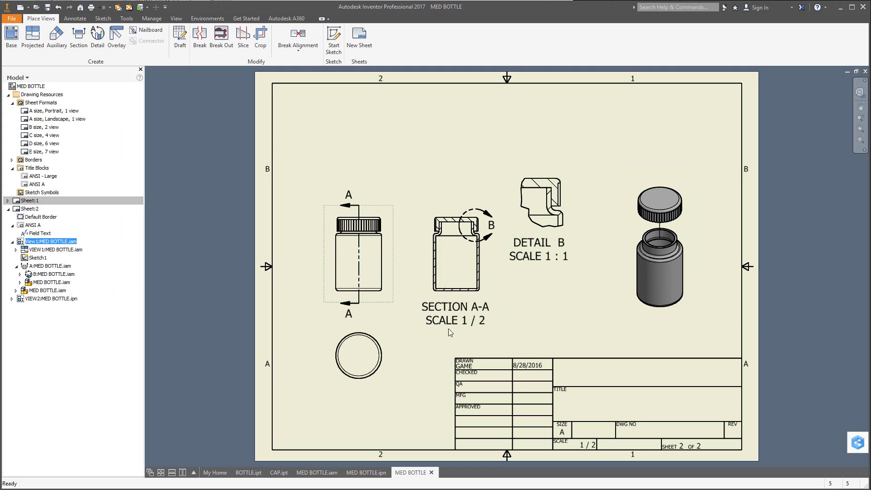
{"action": "left_click_drag", "start_coordinate": [563, 218], "coordinate": [587, 205]}
{"action": "left_click", "coordinate": [568, 299]}
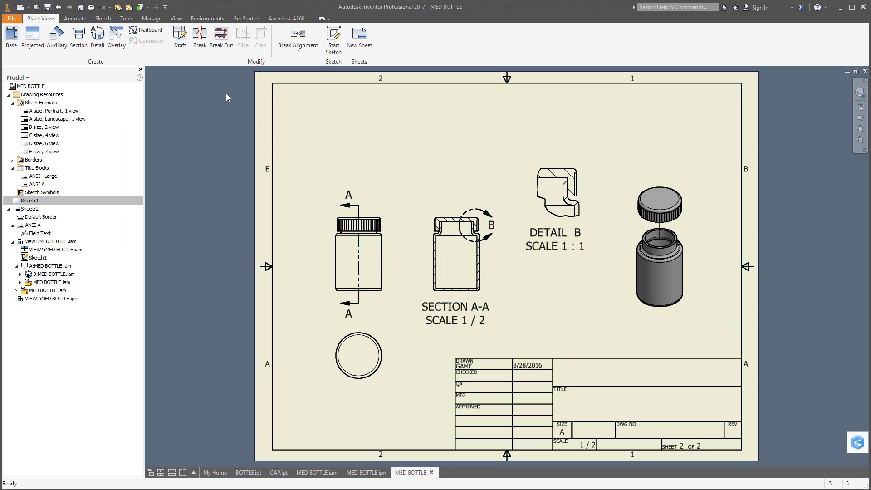
- Create a structured, first-level parts list from the exploded view, enabling the BOM view, and place it in the border's upper-left corner
{"action": "left_click", "coordinate": [74, 20]}
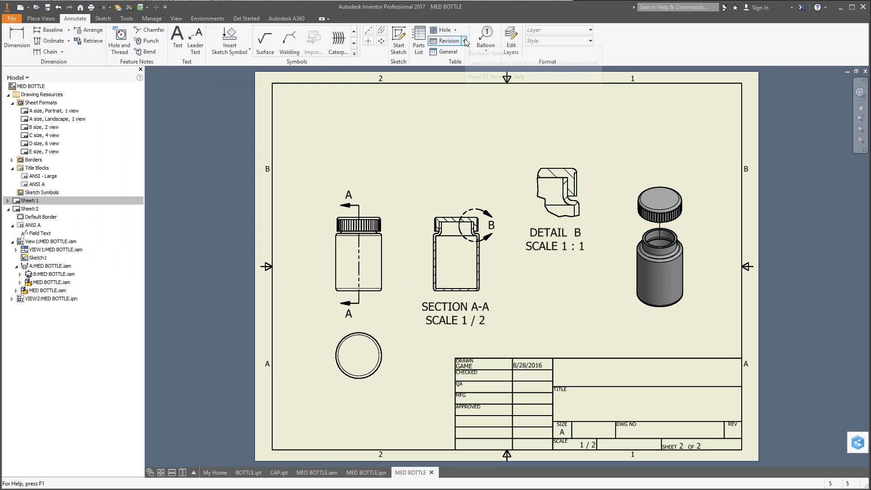
{"action": "left_click", "coordinate": [417, 43]}
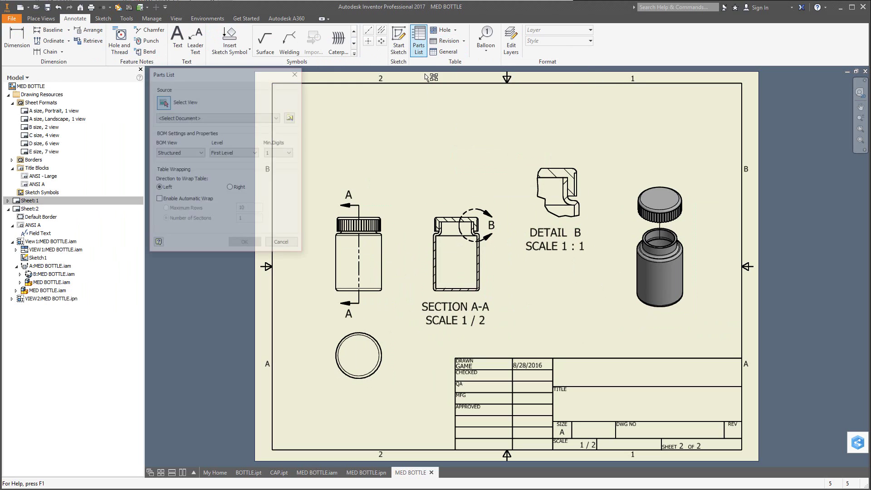
{"action": "left_click", "coordinate": [634, 181]}
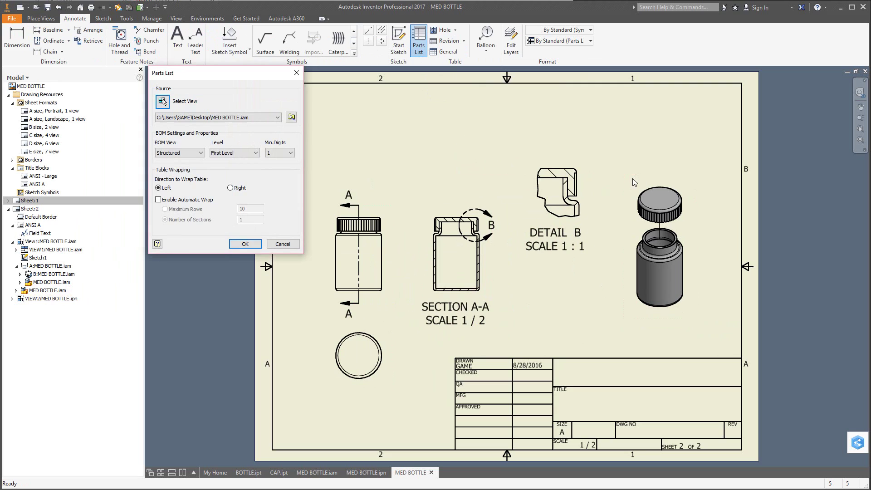
{"action": "left_click", "coordinate": [244, 245]}
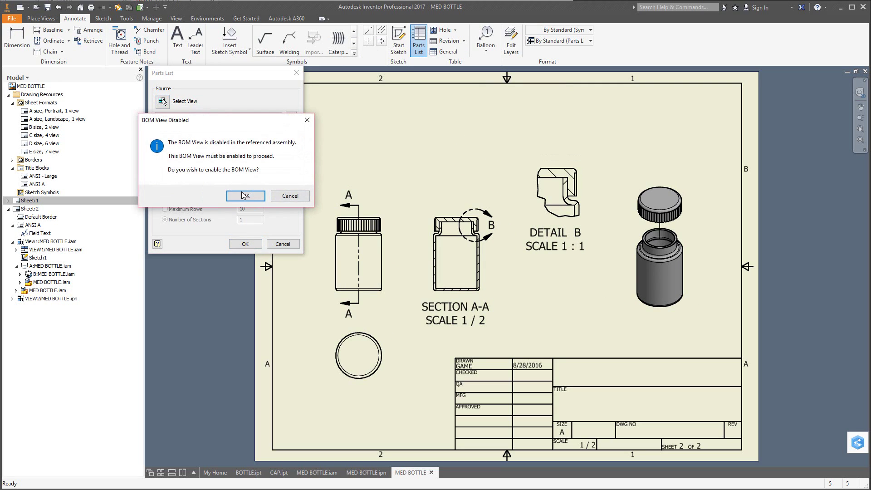
{"action": "left_click", "coordinate": [243, 195]}
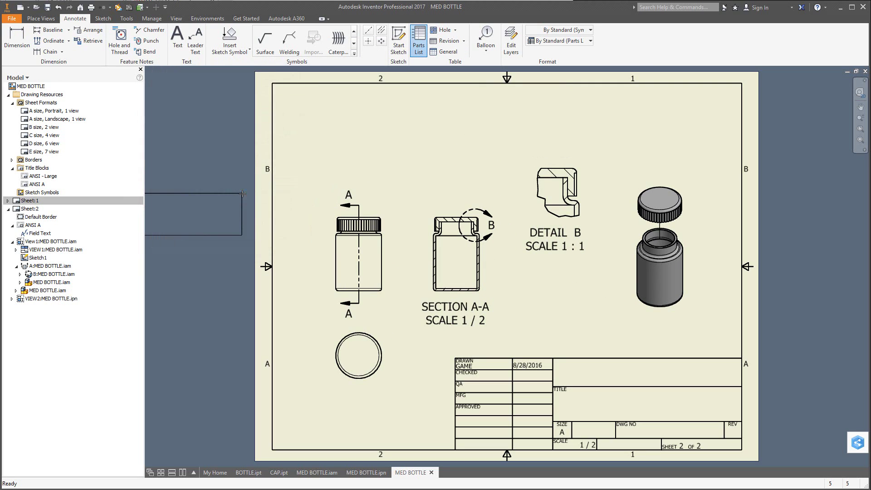
{"action": "left_click", "coordinate": [579, 83]}
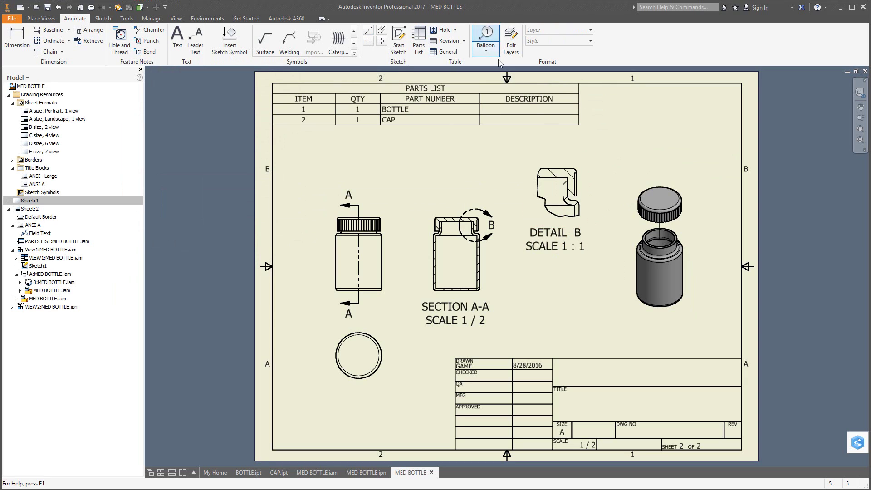
- Attach an item balloon to the cap in the exploded view, placed above and to the right of it
{"action": "left_click", "coordinate": [489, 42]}
{"action": "left_click", "coordinate": [679, 190]}
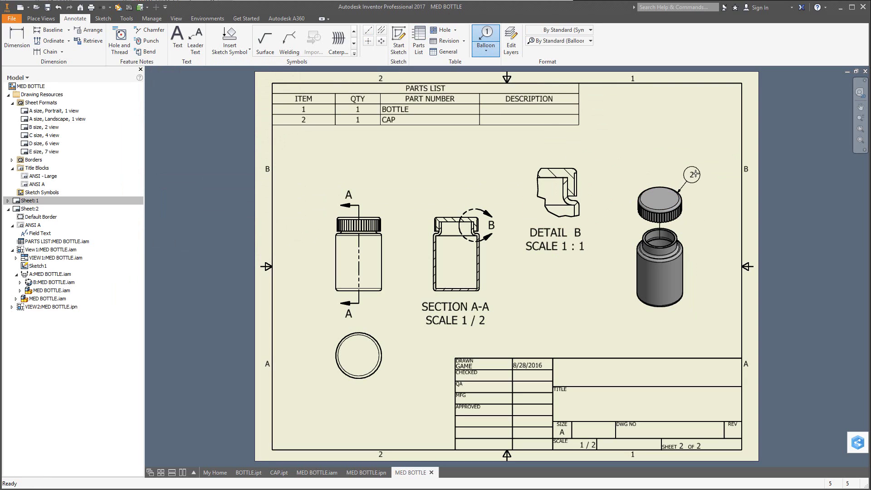
{"action": "left_click", "coordinate": [699, 169]}
{"action": "right_click", "coordinate": [717, 204]}
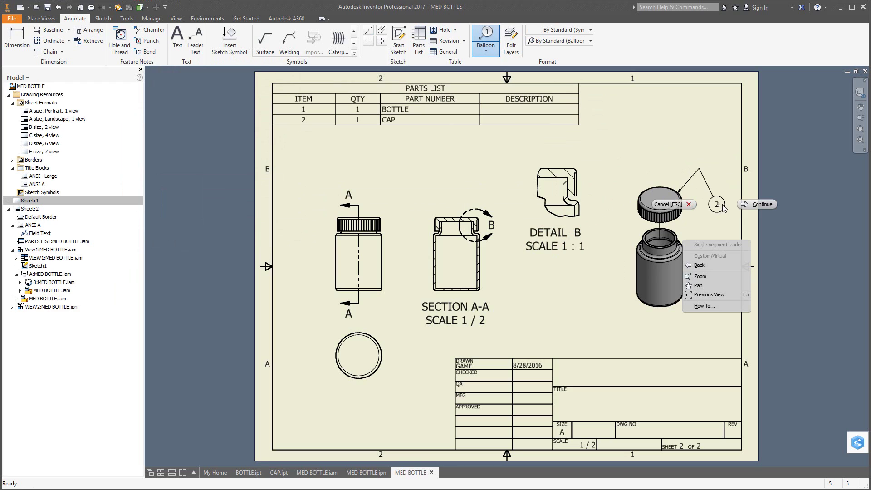
{"action": "left_click", "coordinate": [759, 204]}
- Add an item balloon to the bottle's lower right edge in the exploded view, placed below and to the right
{"action": "left_click", "coordinate": [684, 302]}
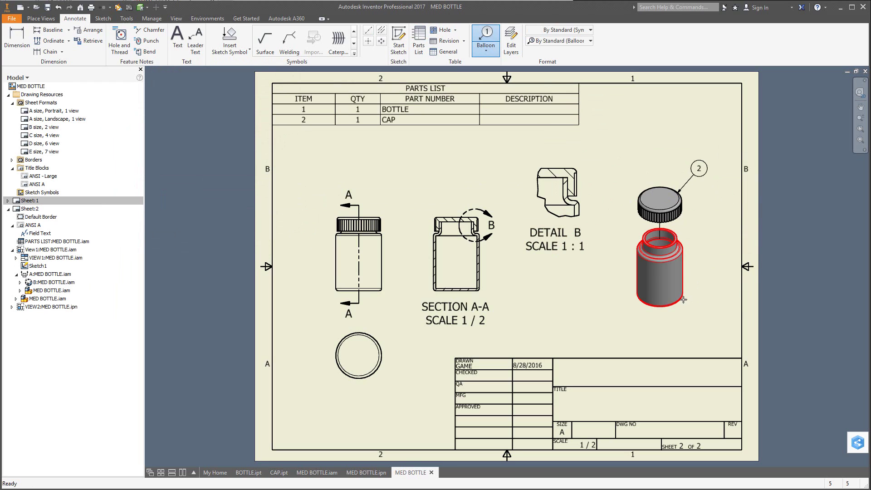
{"action": "left_click", "coordinate": [714, 316]}
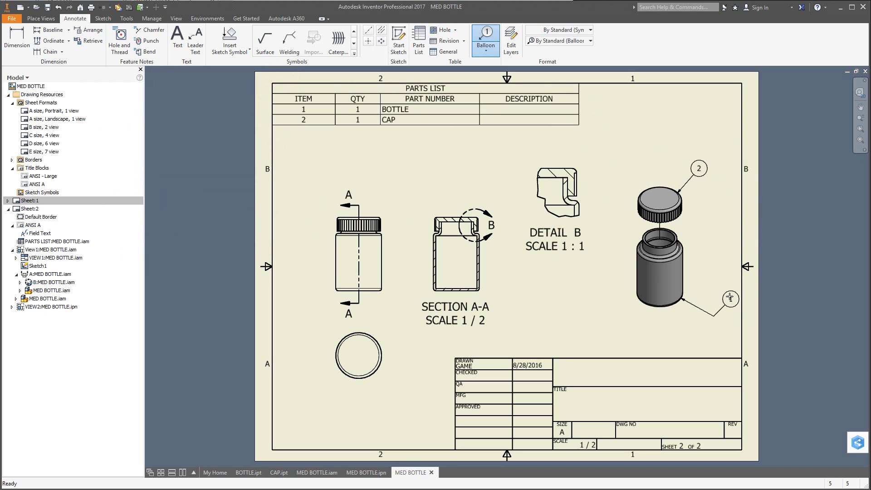
{"action": "right_click", "coordinate": [730, 295]}
{"action": "left_click", "coordinate": [757, 297]}
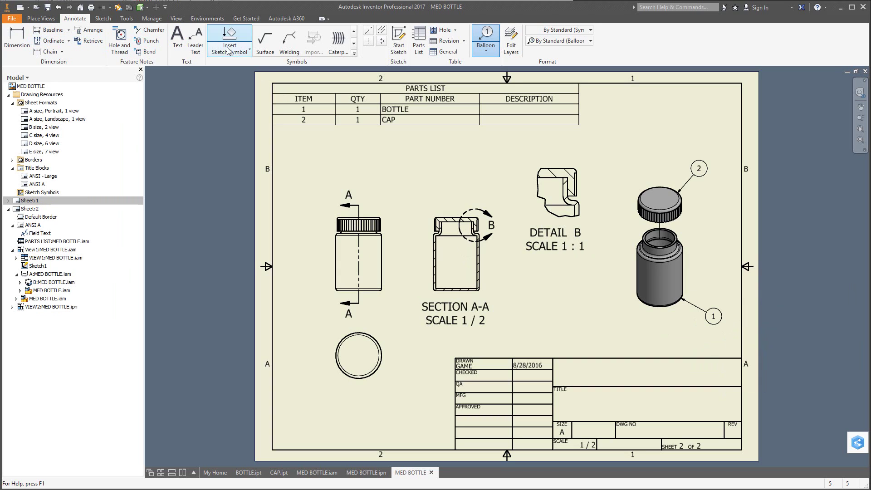
- Add a center mark to the outer circle of the round view below the front view
{"action": "left_click", "coordinate": [369, 42]}
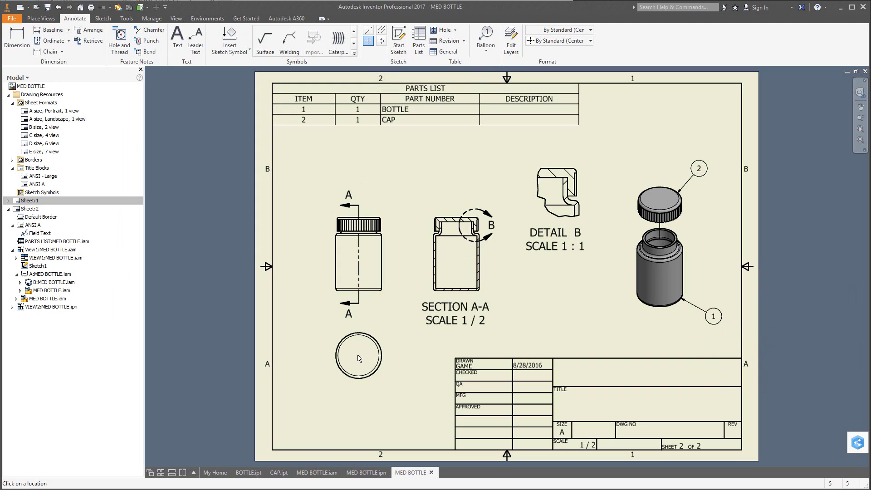
{"action": "left_click", "coordinate": [362, 379]}
- Add the text note CFS in the title block's blank cell above the title
{"action": "left_click", "coordinate": [178, 38]}
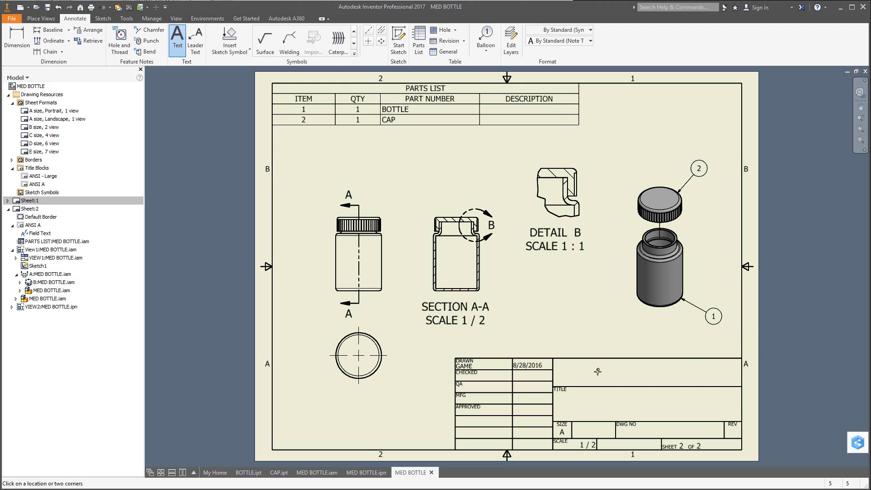
{"action": "left_click", "coordinate": [595, 347]}
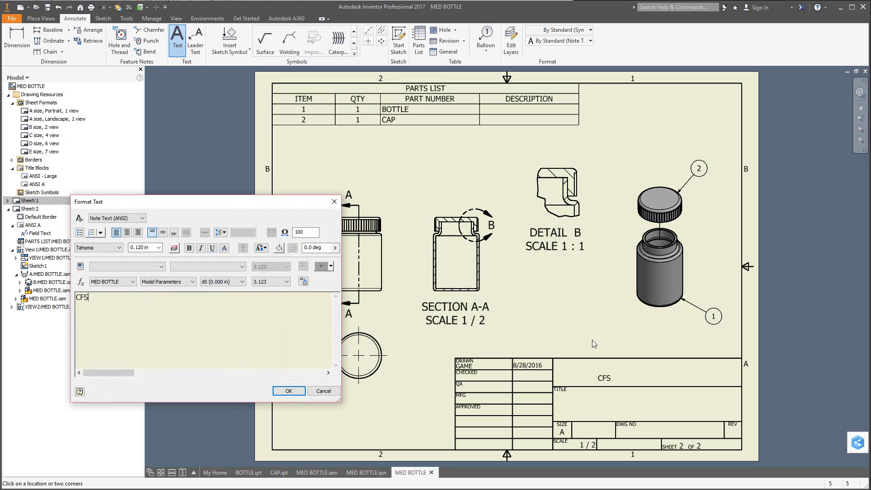
{"action": "left_click", "coordinate": [292, 390]}
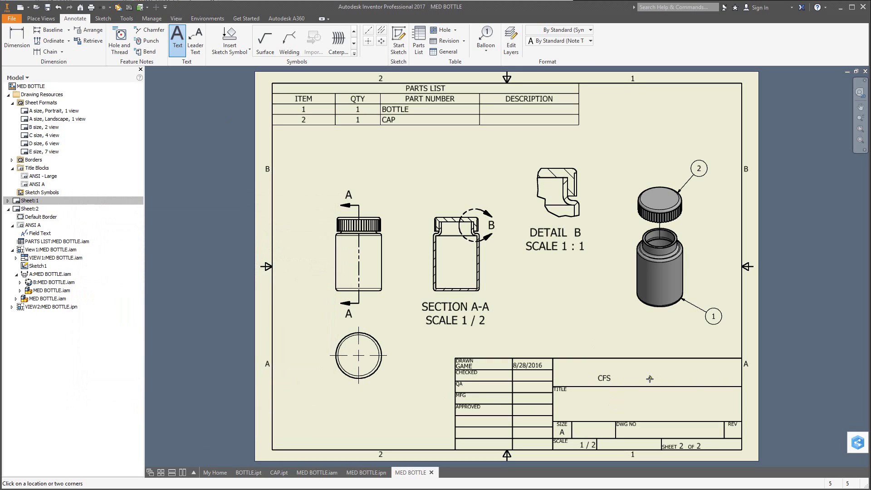
{"action": "key", "text": "Escape"}
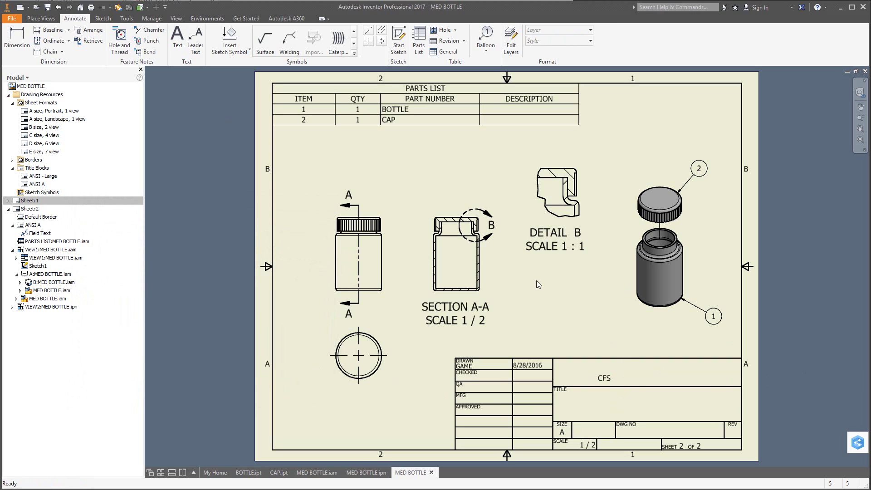
- Compare the finished sheet with the exam's assembly drawing in the browser, and return to the Inventor drawing
{"action": "key", "text": "alt+Tab"}
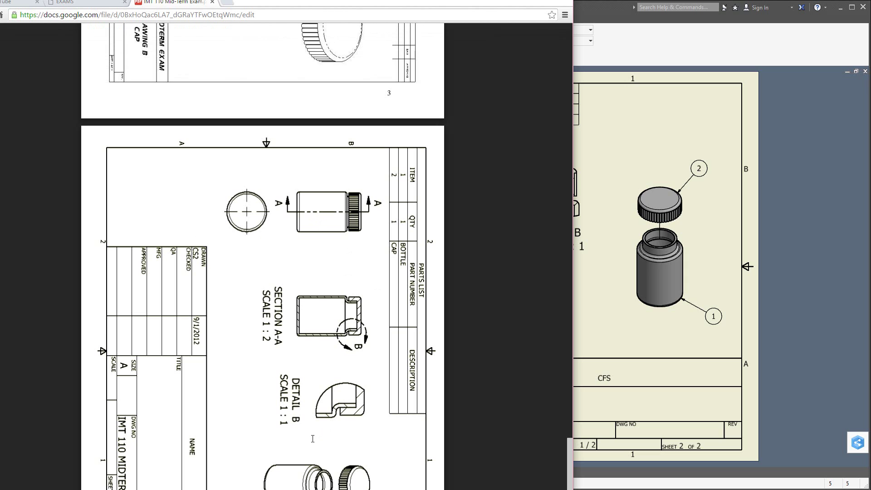
{"action": "left_click", "coordinate": [641, 330]}
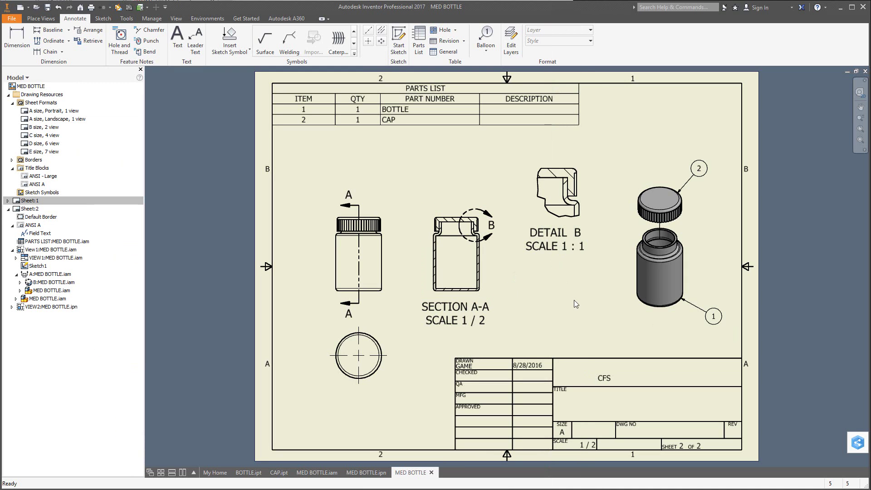